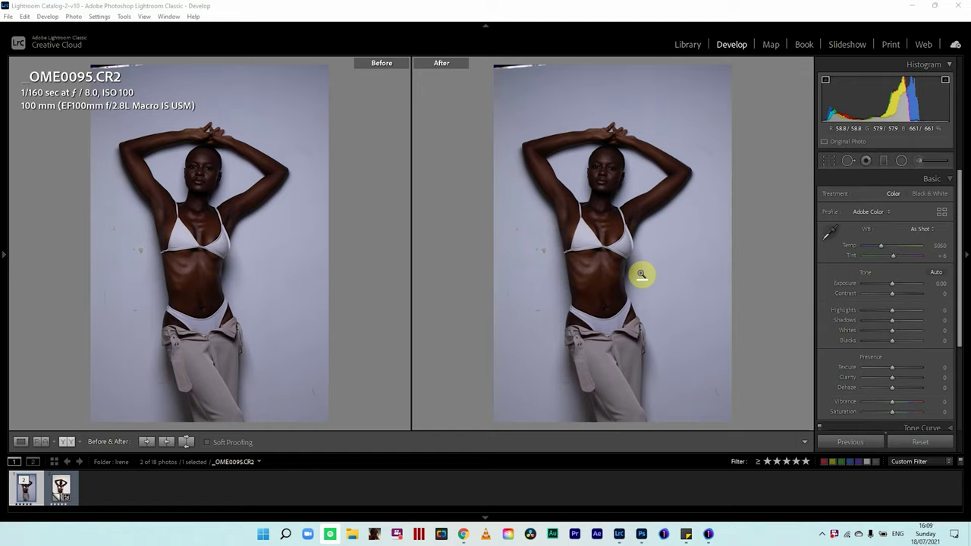
# Step: Try a warm temperature of 7877 and a cool one of 3140, and reset the temperature to its default
pyautogui.click(887, 180)
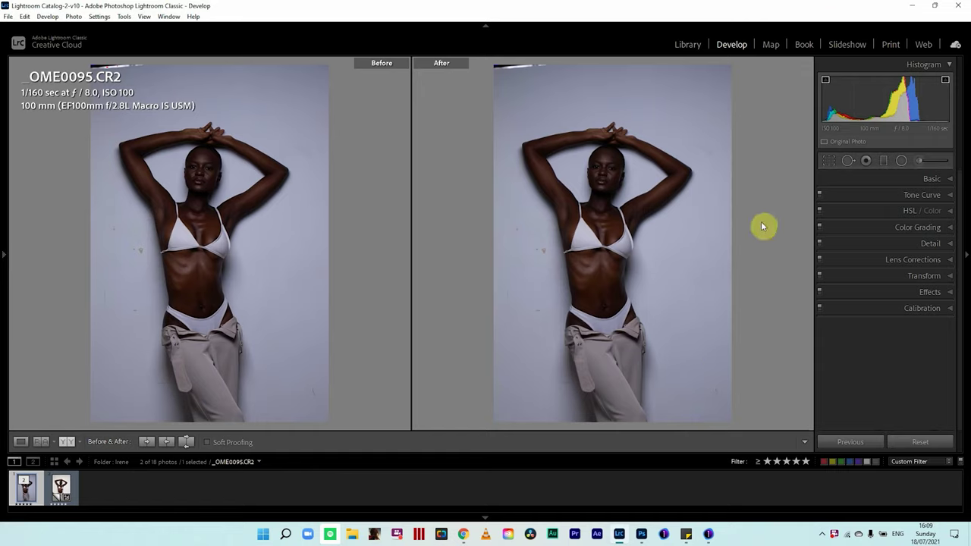
pyautogui.click(882, 181)
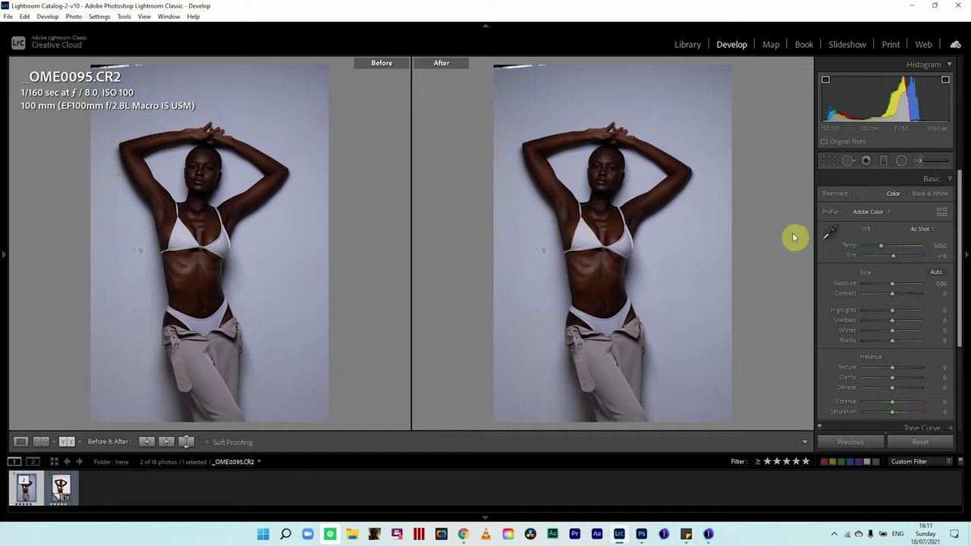
pyautogui.click(896, 249)
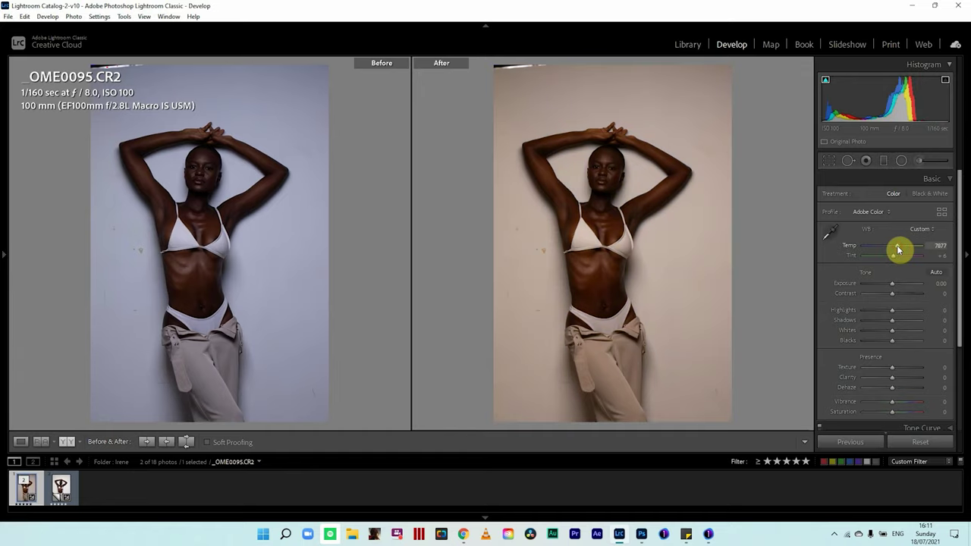
pyautogui.moveTo(898, 250); pyautogui.dragTo(870, 248)
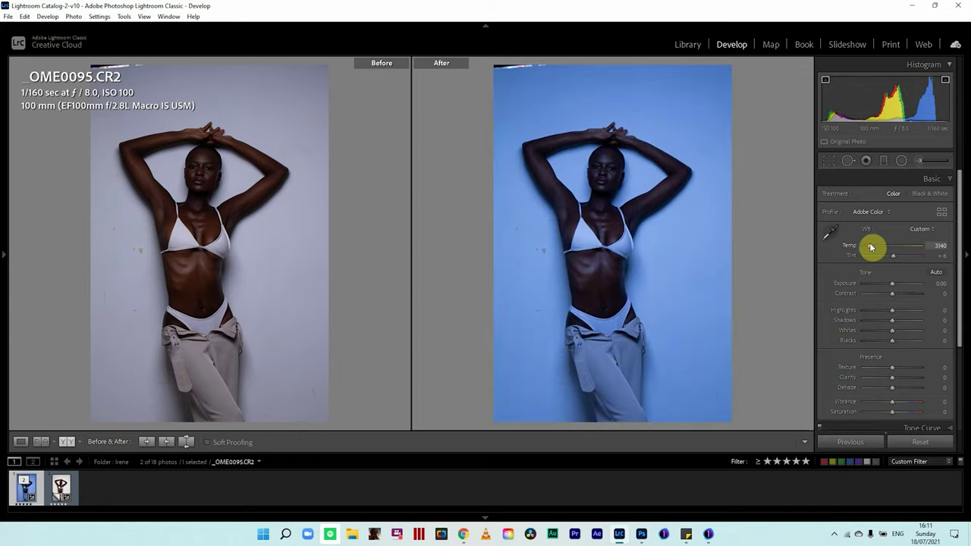
pyautogui.doubleClick(869, 247)
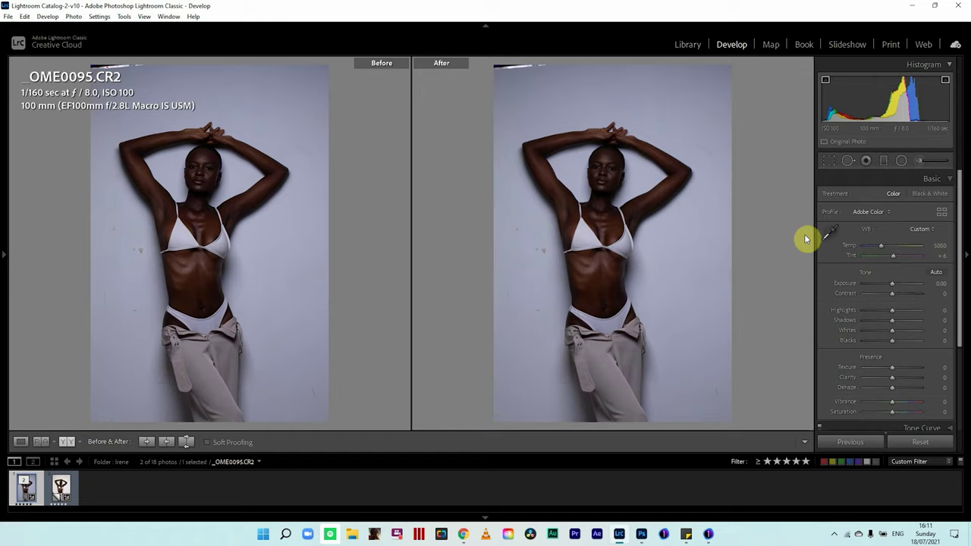
# Step: Sample the white balance from the wall beside the model's torso and set the temperature to 5900
pyautogui.click(830, 237)
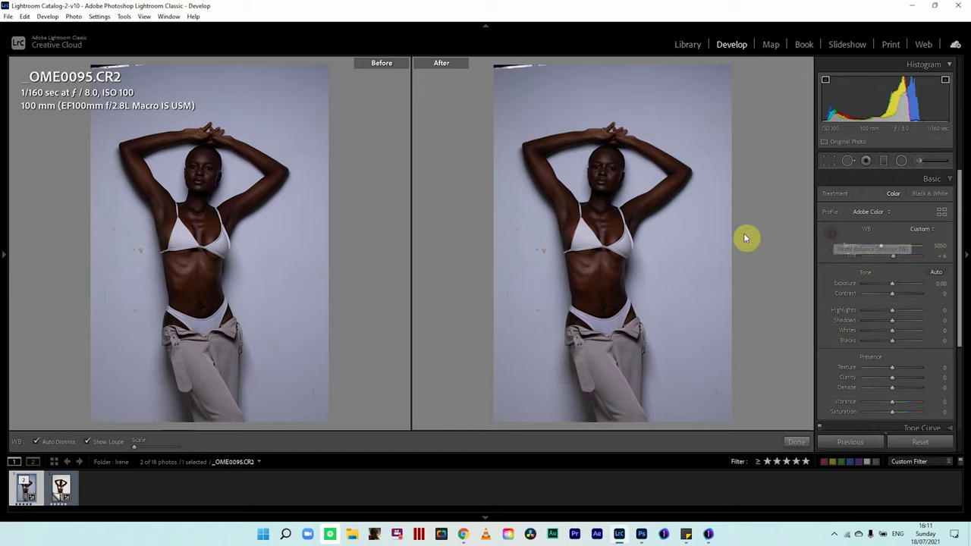
pyautogui.click(663, 244)
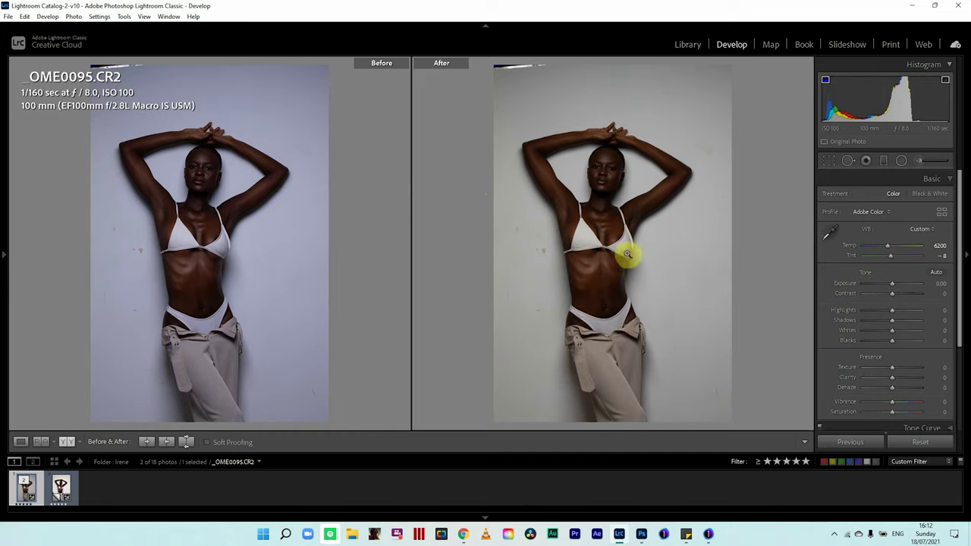
pyautogui.click(939, 245)
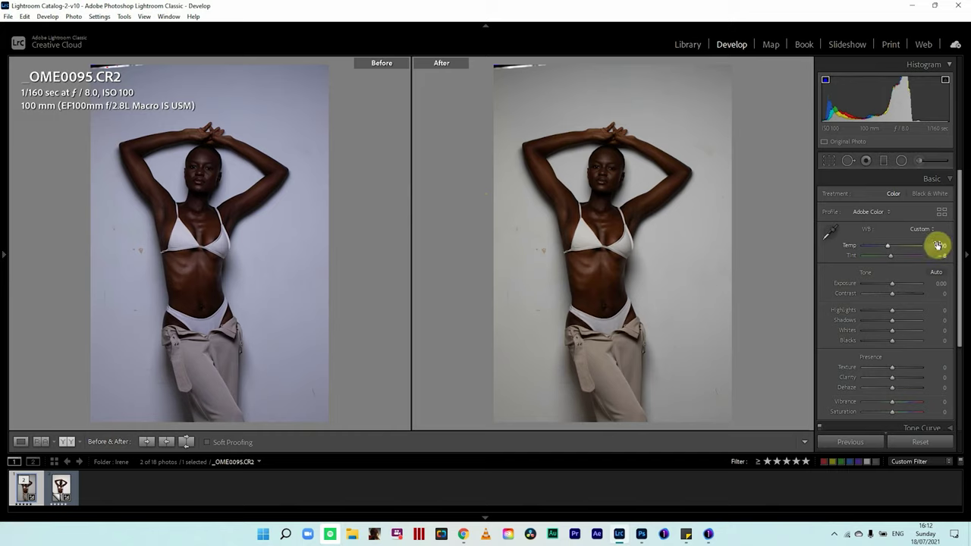
pyautogui.write('5800')
pyautogui.press('Return')
pyautogui.write('5600')
pyautogui.press('Return')
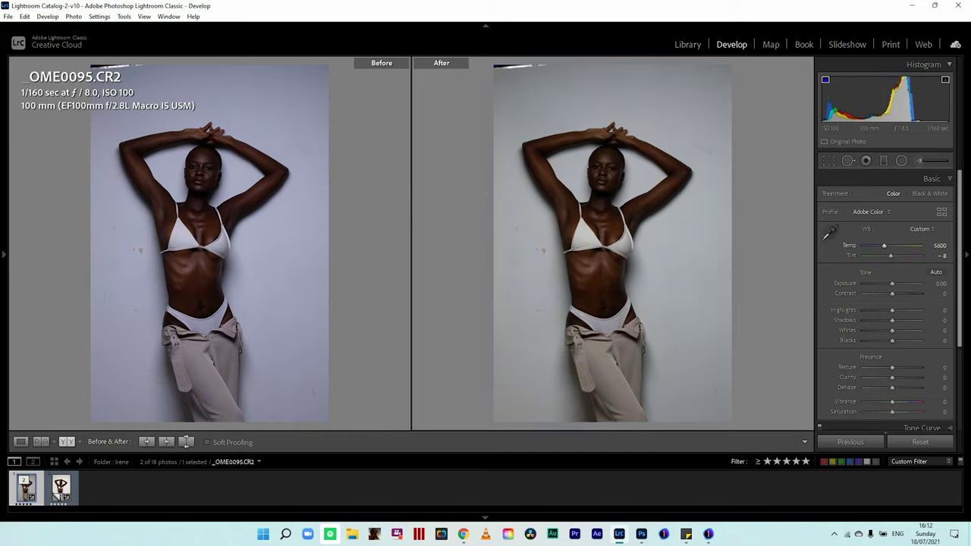
pyautogui.write('5850')
pyautogui.press('Return')
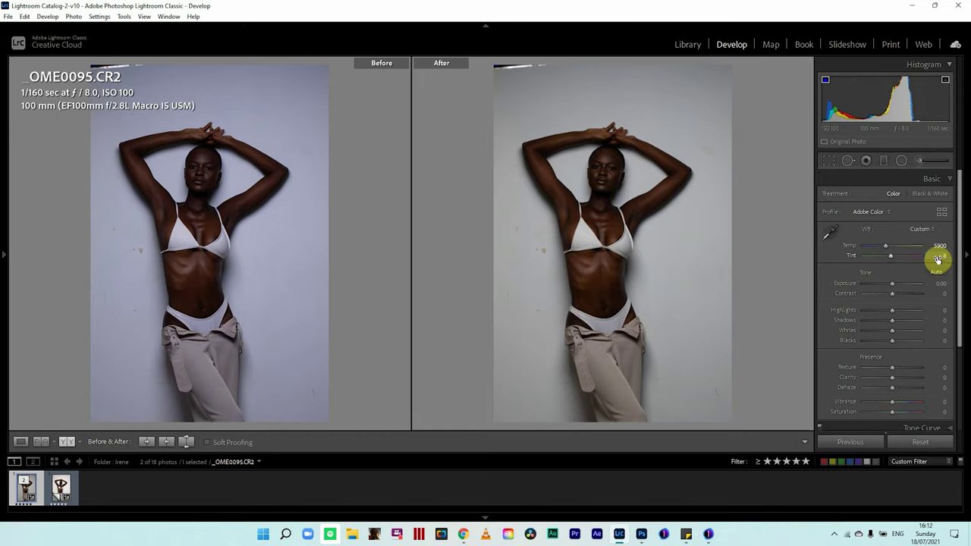
# Step: Examine the wall and the skin edges up close in the before and after views to check the color cast
pyautogui.click(635, 208)
pyautogui.click(642, 203)
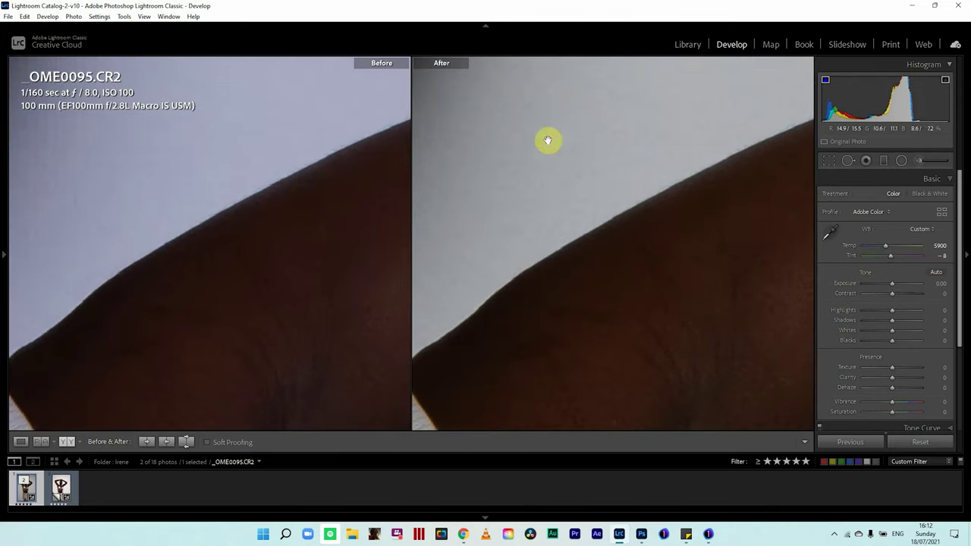
pyautogui.click(548, 139)
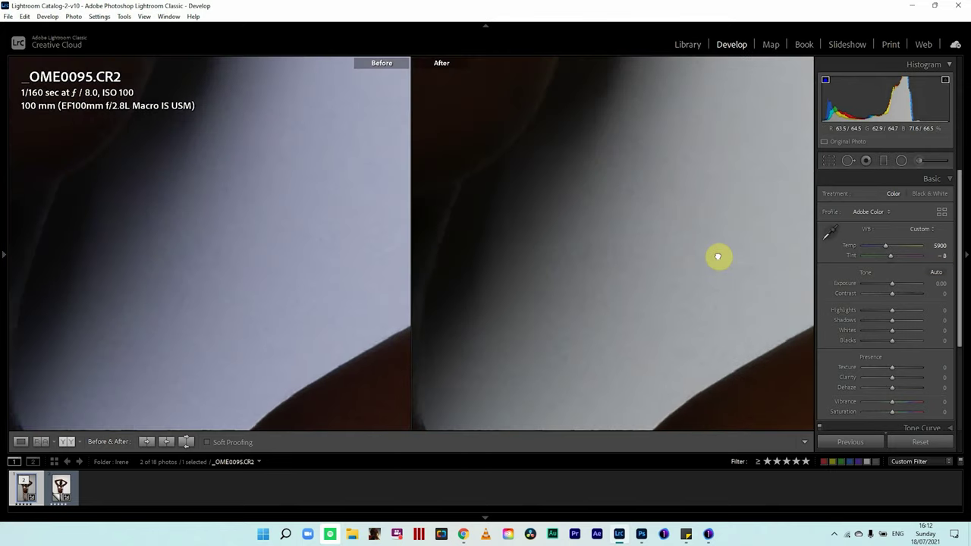
pyautogui.click(668, 231)
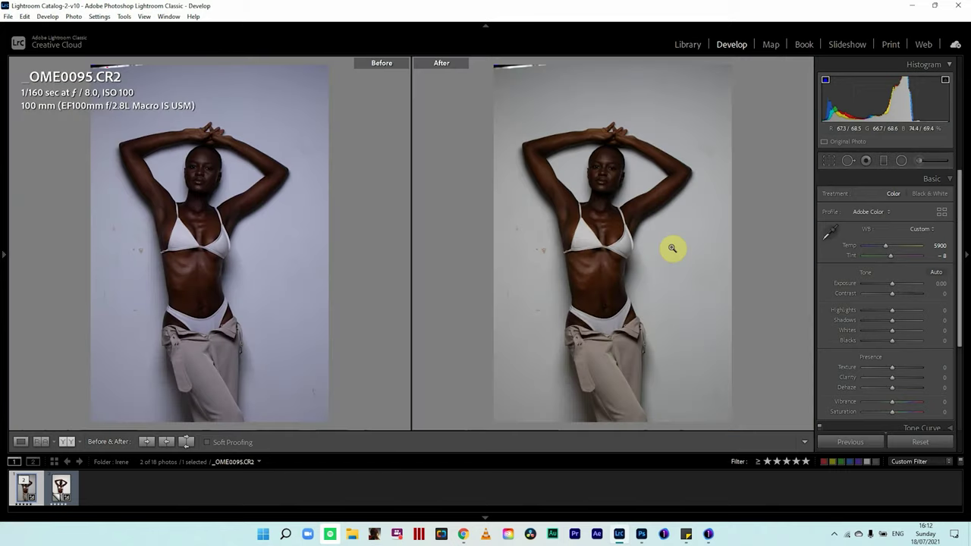
pyautogui.click(554, 312)
pyautogui.click(638, 191)
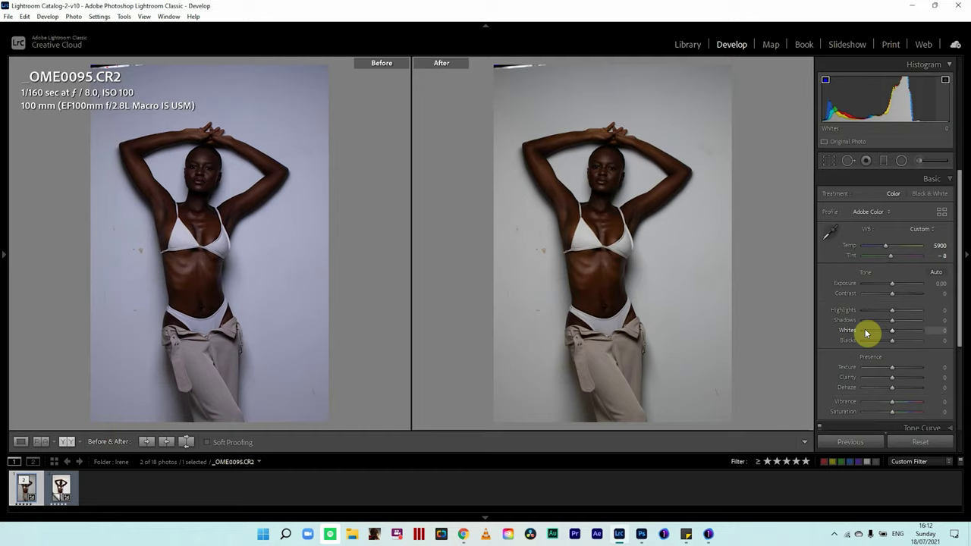
# Step: Try Highlights at -100 and Shadows at +61, and reset both to their defaults
pyautogui.moveTo(869, 312); pyautogui.dragTo(822, 327)
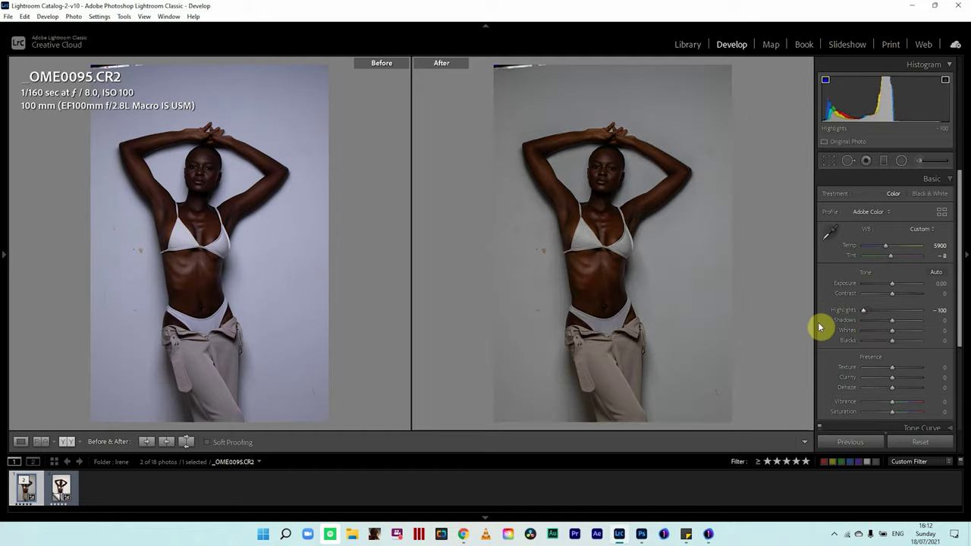
pyautogui.click(911, 326)
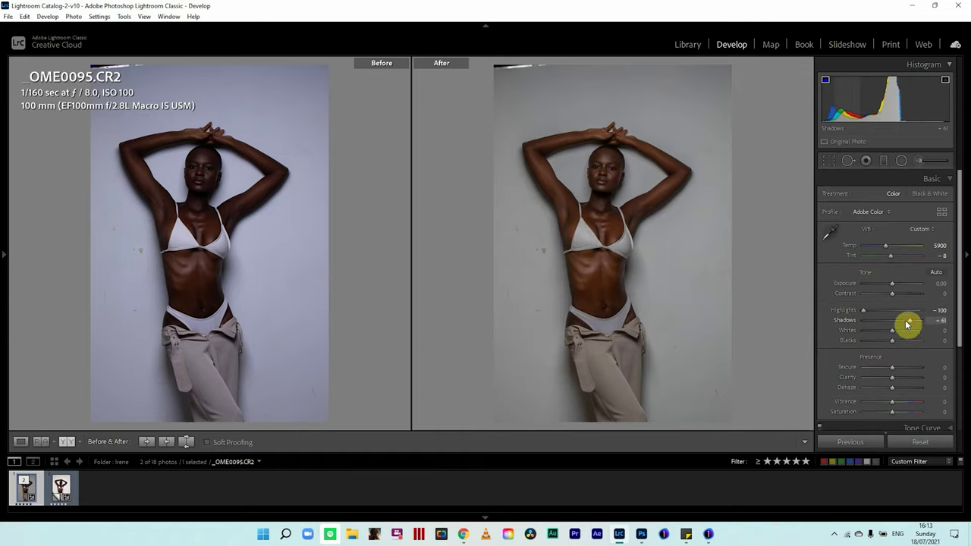
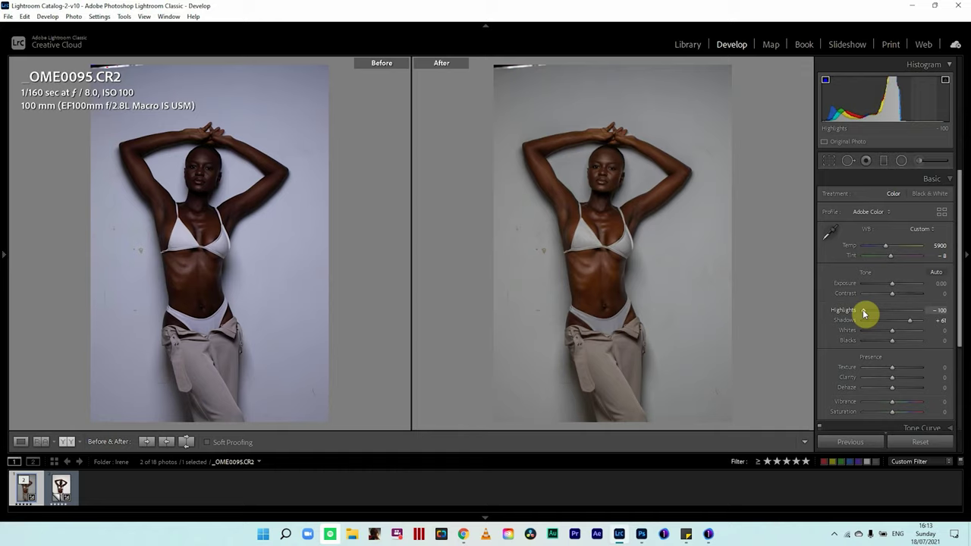
pyautogui.doubleClick(864, 311)
pyautogui.doubleClick(910, 321)
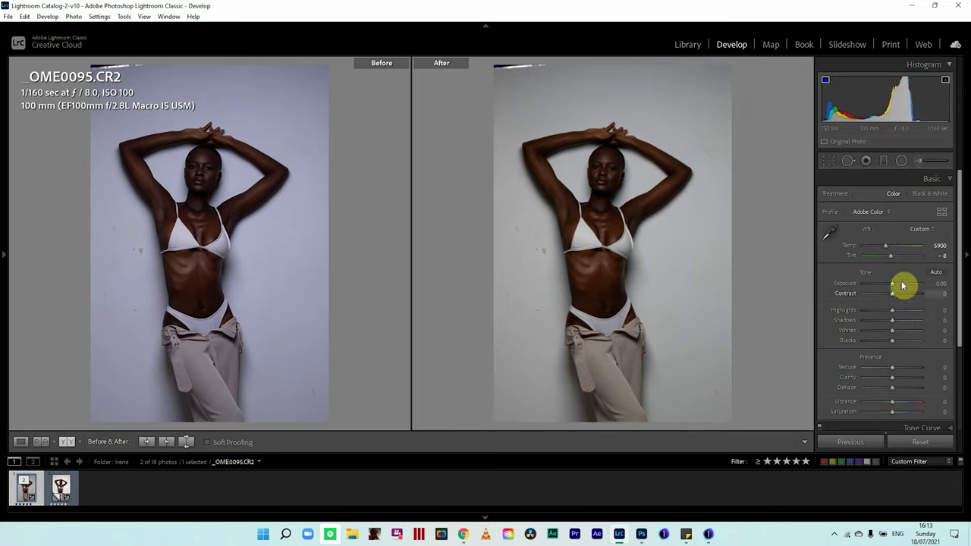
# Step: Brighten the photo with Exposure at +0.79 and Shadows at +5, and check the result on the model's face
pyautogui.moveTo(895, 284); pyautogui.dragTo(897, 284)
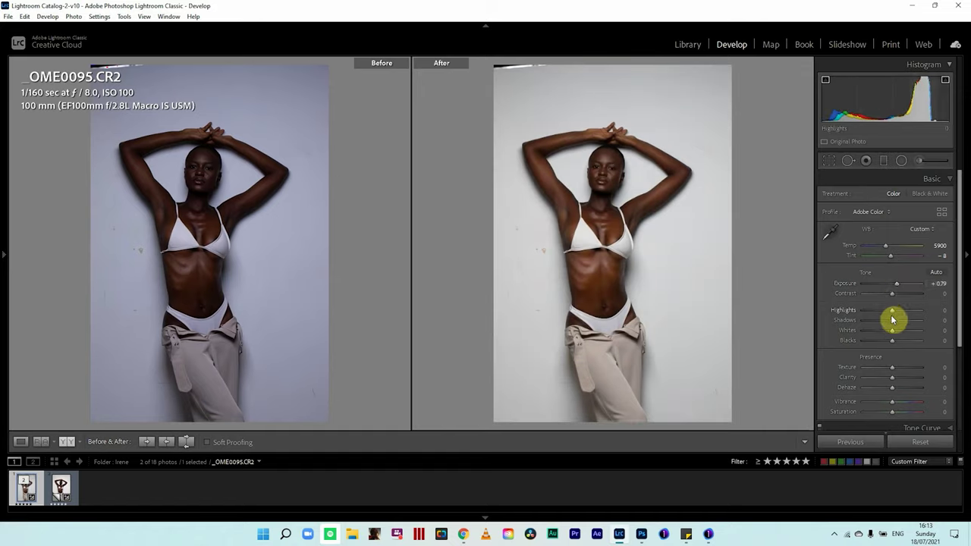
pyautogui.moveTo(894, 322); pyautogui.dragTo(894, 325)
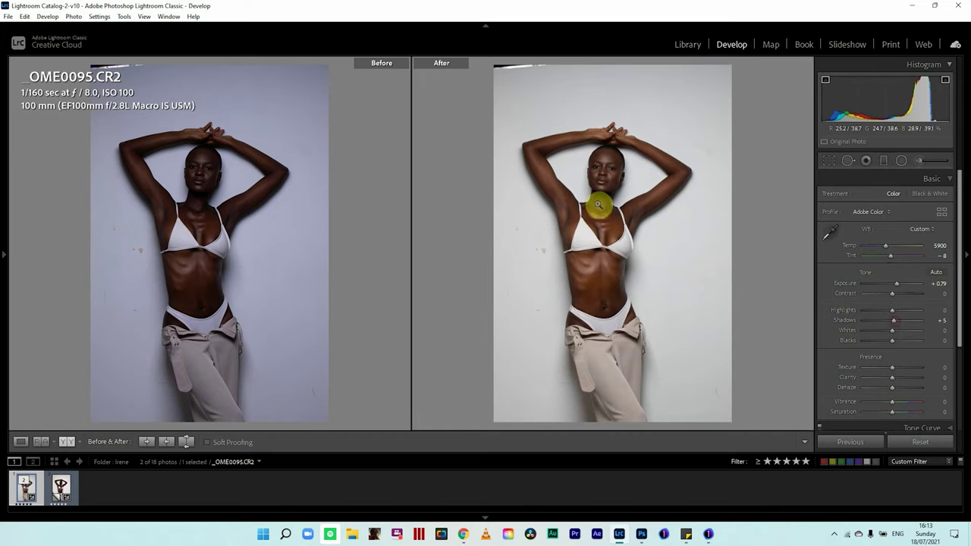
pyautogui.click(602, 196)
pyautogui.moveTo(623, 179); pyautogui.dragTo(667, 275)
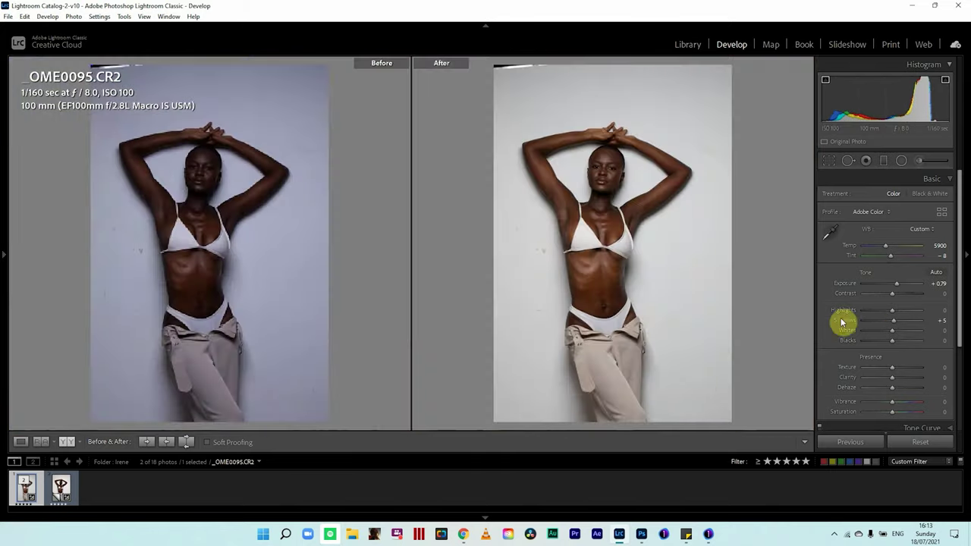
# Step: Set Contrast to +9, and try Whites at -96 before resetting it to its default
pyautogui.moveTo(894, 295); pyautogui.dragTo(896, 298)
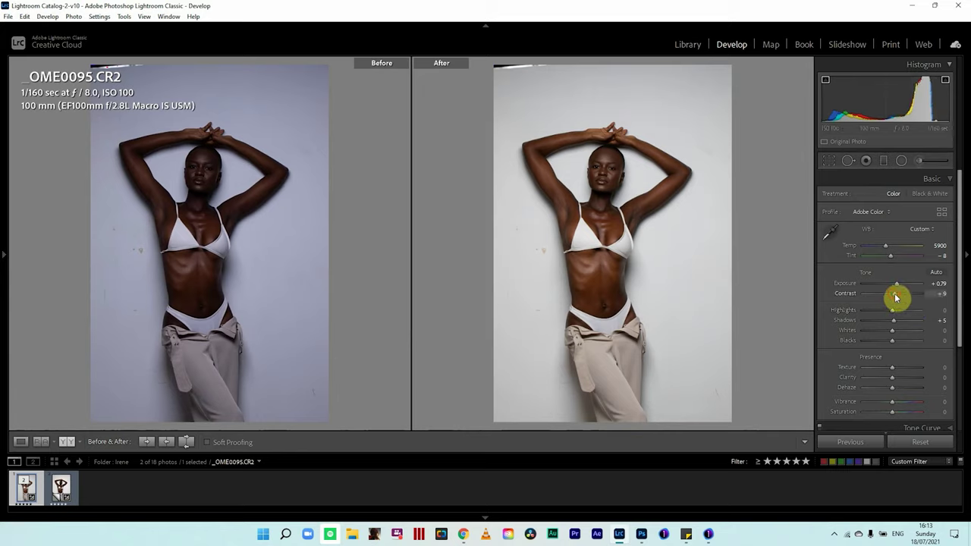
pyautogui.moveTo(893, 331); pyautogui.dragTo(867, 335)
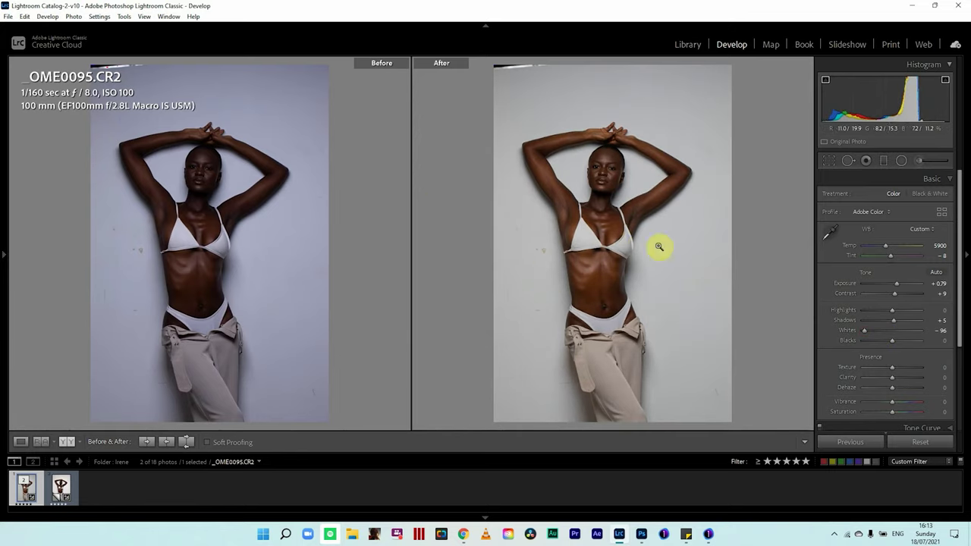
pyautogui.doubleClick(864, 331)
# Step: Set Blacks to -7, checking the clipped shadows by toggling the shadow clipping overlay
pyautogui.moveTo(890, 345); pyautogui.dragTo(886, 343)
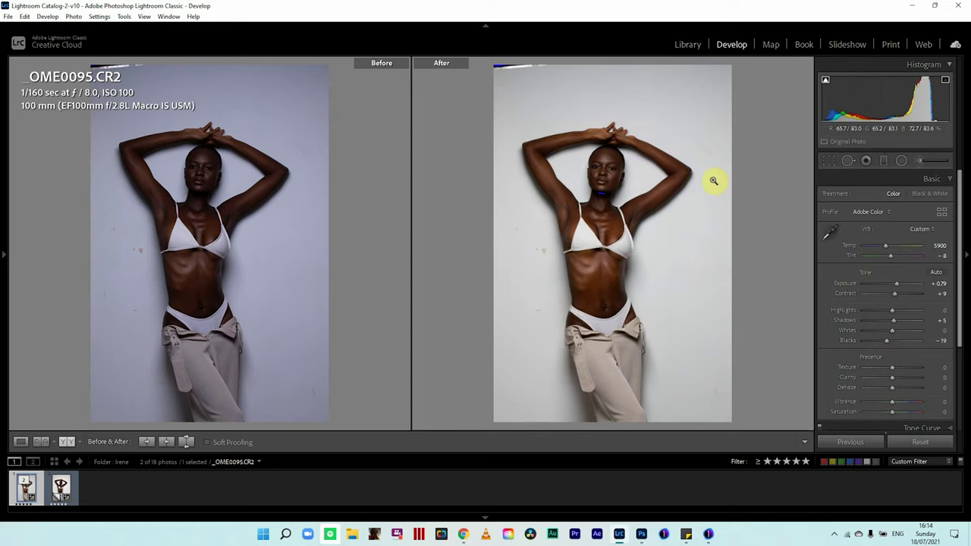
pyautogui.click(826, 80)
pyautogui.click(826, 80)
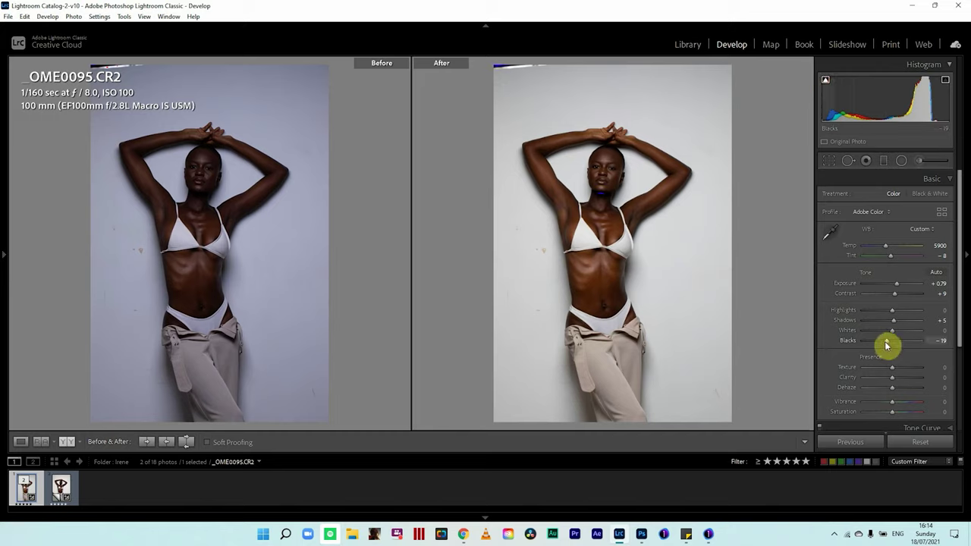
pyautogui.moveTo(887, 341); pyautogui.dragTo(893, 347)
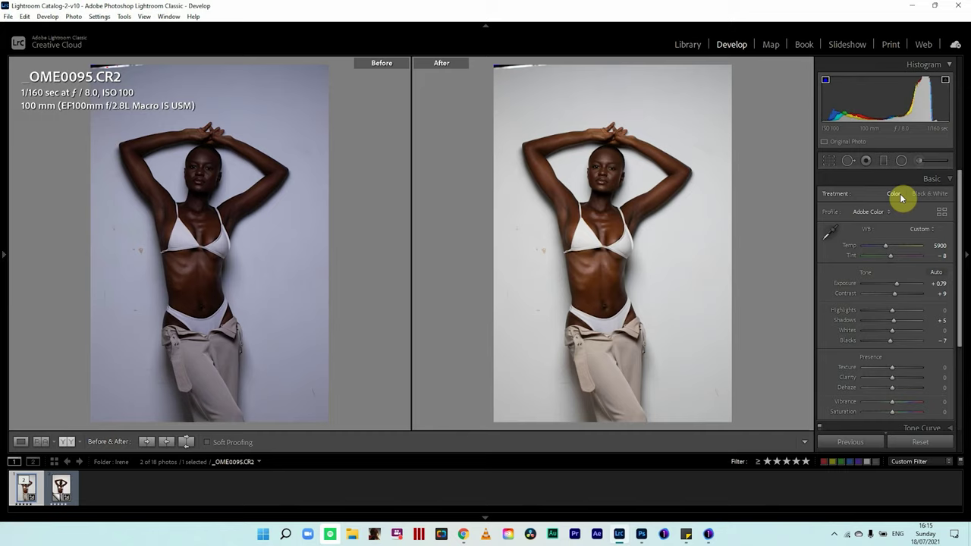
# Step: Try Vibrance at +46 and Saturation at +25, and reset both to their defaults
pyautogui.moveTo(892, 402); pyautogui.dragTo(908, 400)
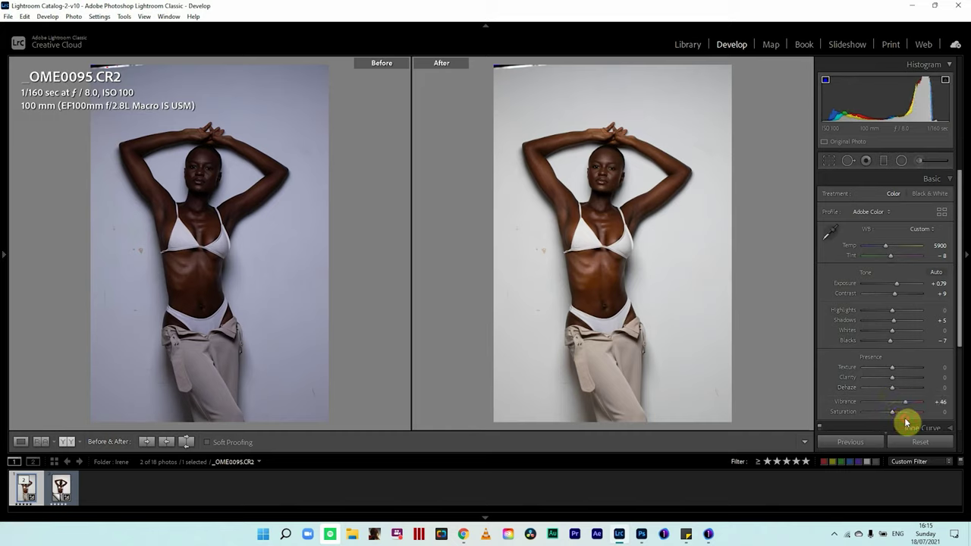
pyautogui.click(902, 412)
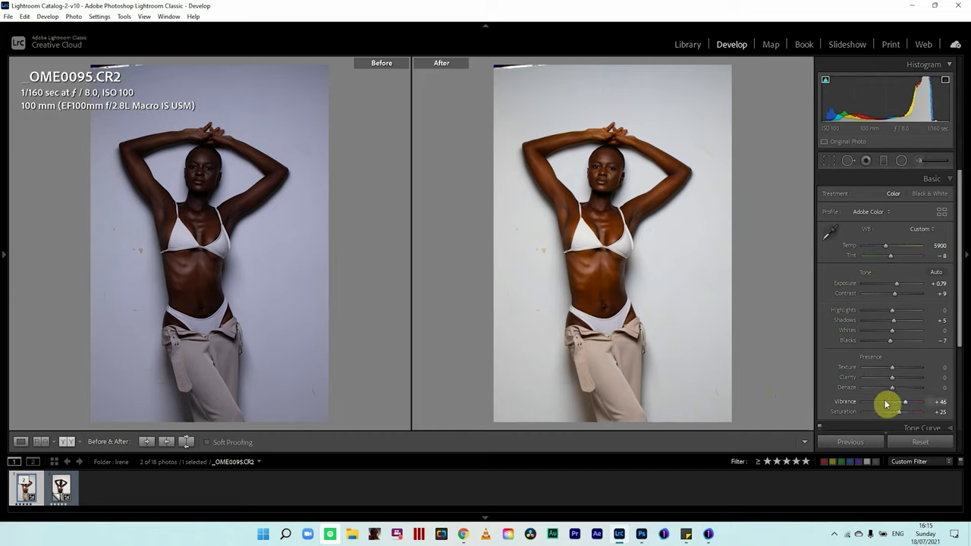
pyautogui.doubleClick(906, 403)
pyautogui.doubleClick(901, 412)
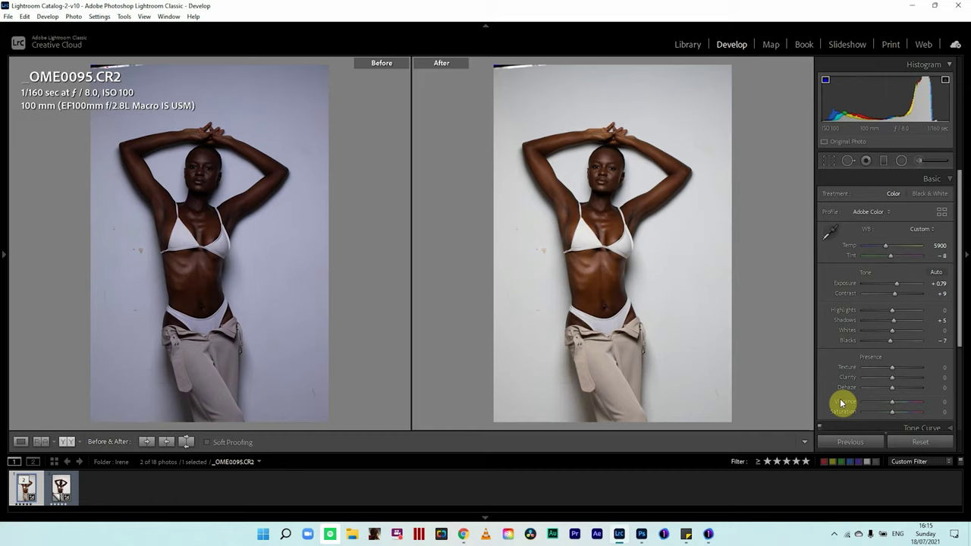
# Step: Try raising Clarity and setting Texture to +58 while examining the forehead skin, and reset both to their defaults
pyautogui.moveTo(906, 381); pyautogui.dragTo(905, 380)
pyautogui.doubleClick(905, 381)
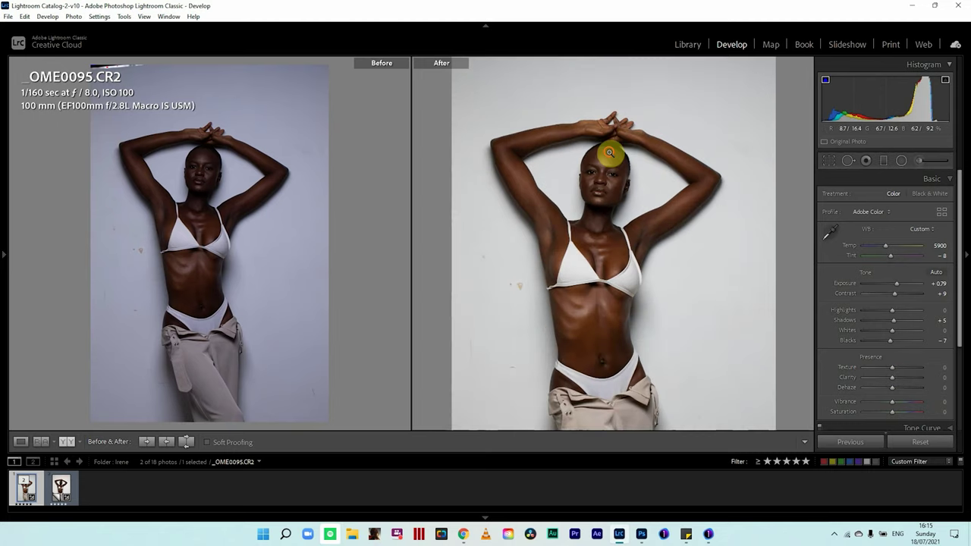
pyautogui.click(608, 150)
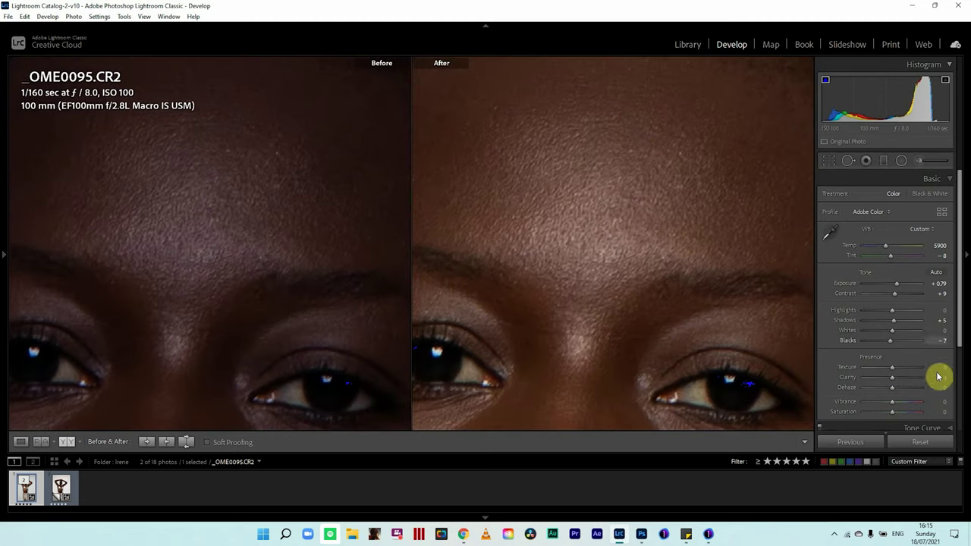
pyautogui.moveTo(904, 368); pyautogui.dragTo(911, 371)
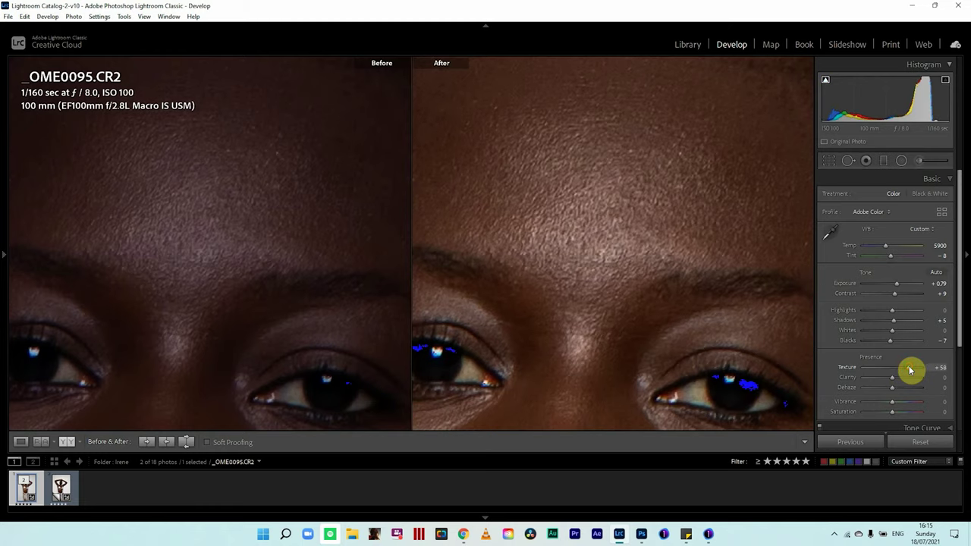
pyautogui.click(694, 314)
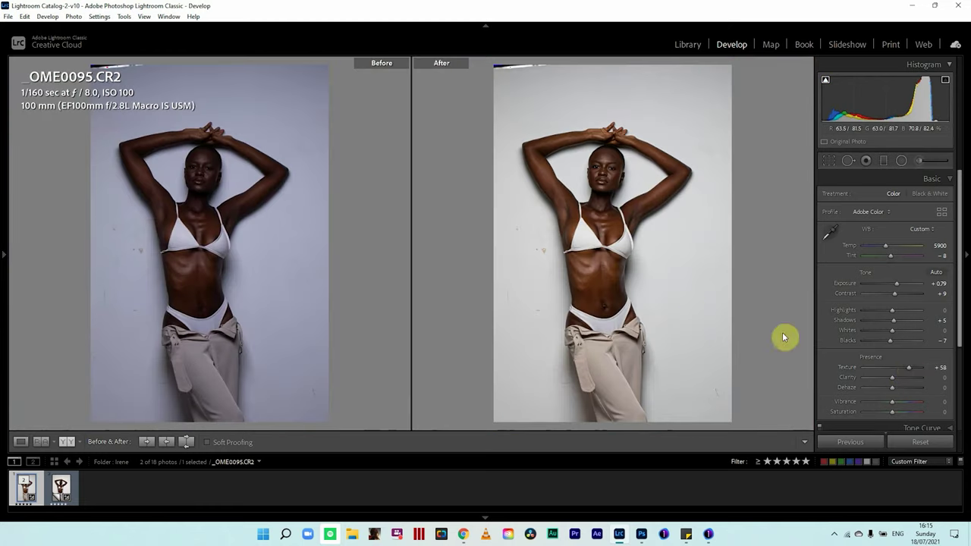
pyautogui.doubleClick(911, 369)
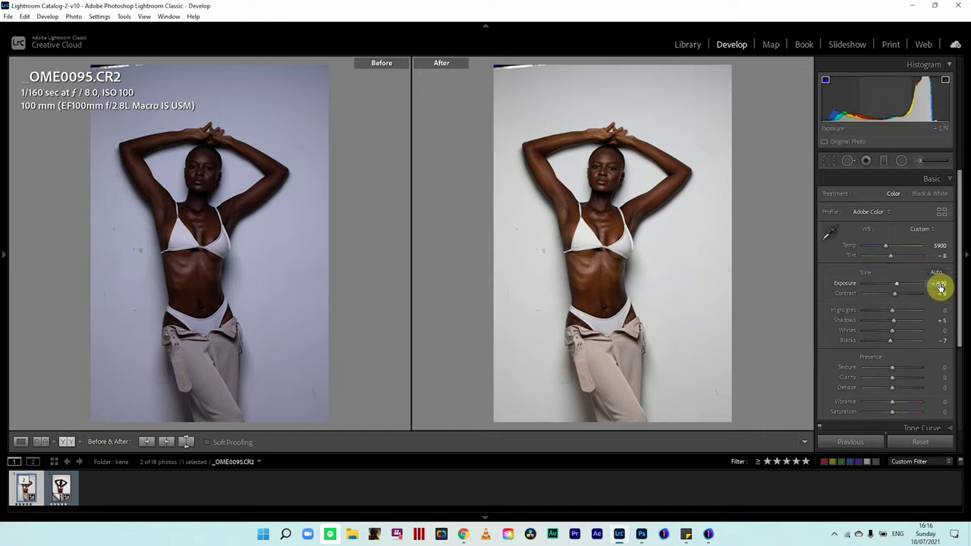
# Step: Lower the photo's Exposure to +0.59
pyautogui.moveTo(940, 285); pyautogui.dragTo(931, 314)
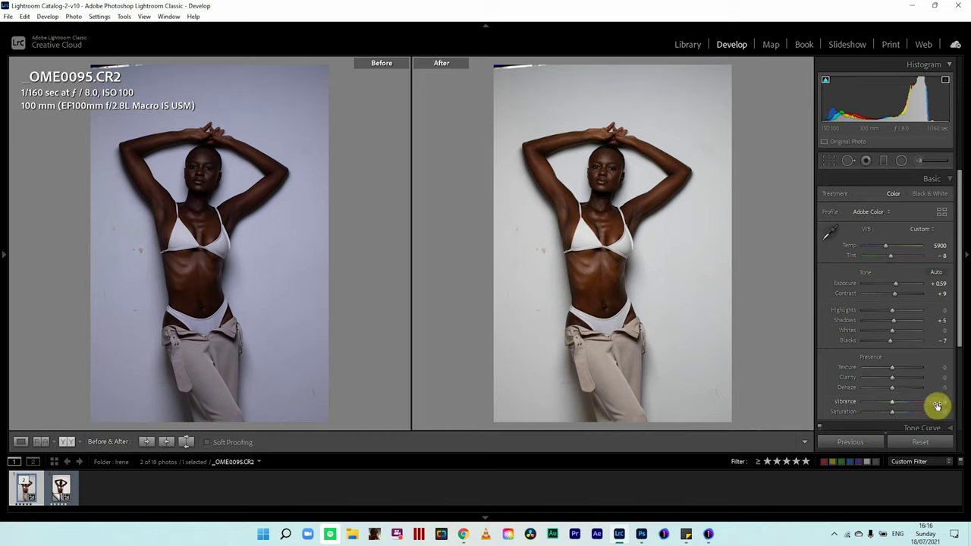
# Step: Lower Vibrance to -9 and apply the Camera Standard profile from the Camera Matching profiles
pyautogui.moveTo(938, 405); pyautogui.dragTo(932, 408)
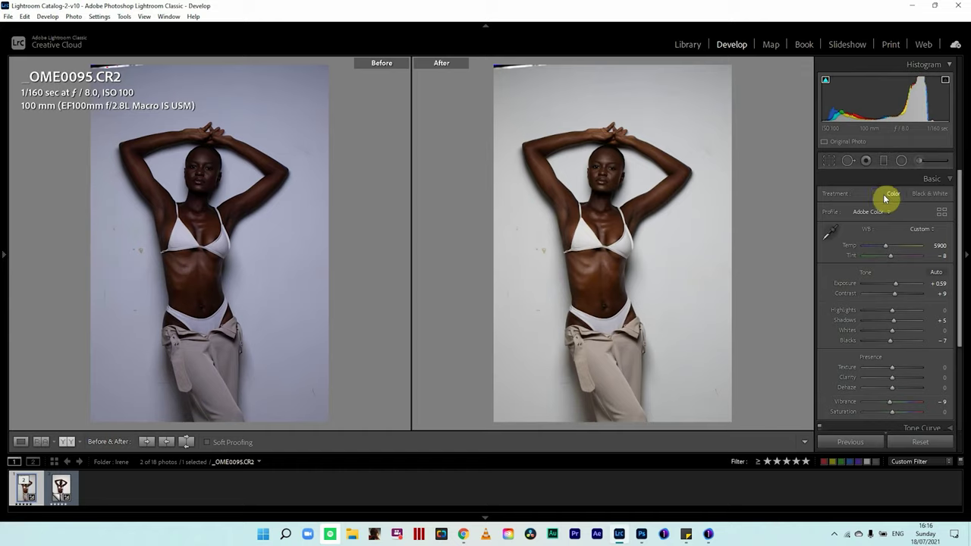
pyautogui.click(941, 212)
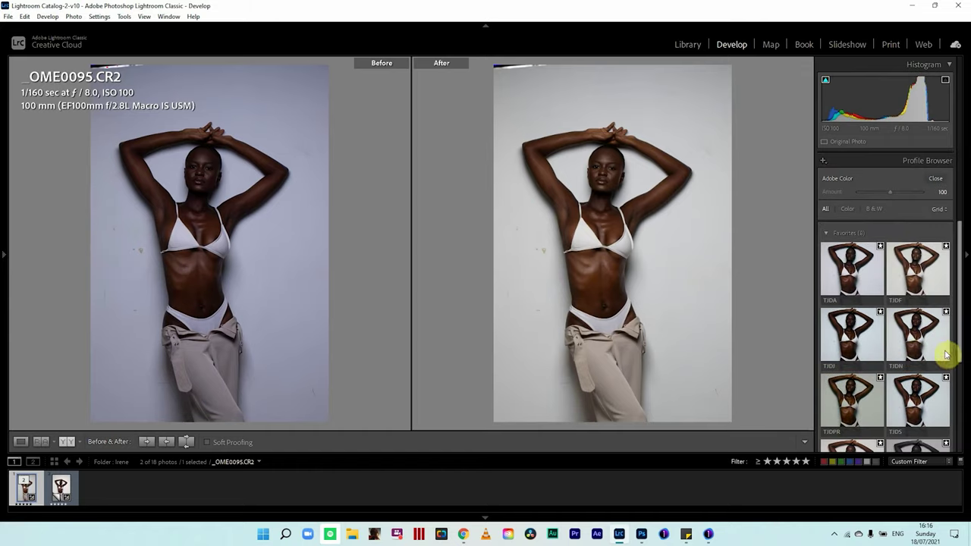
pyautogui.click(826, 232)
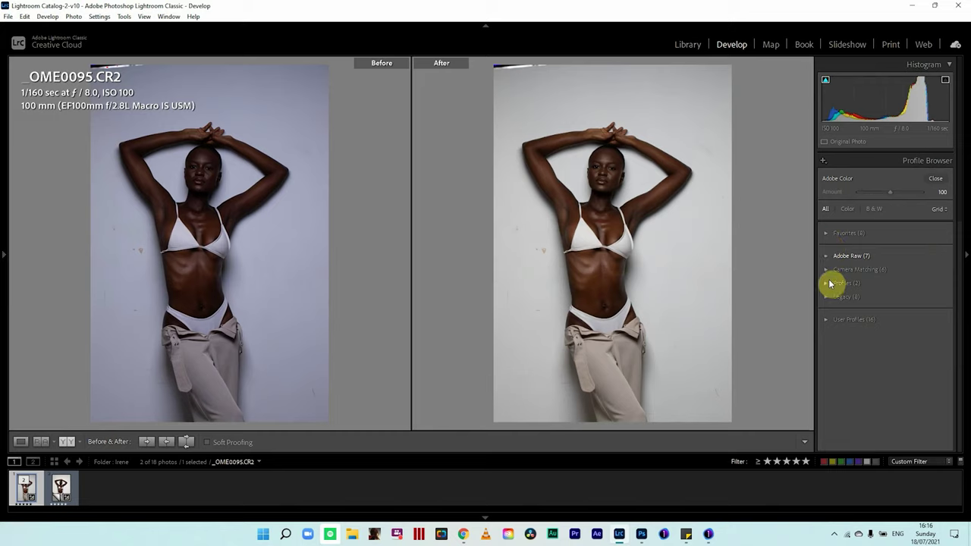
pyautogui.click(830, 270)
pyautogui.moveTo(961, 313); pyautogui.dragTo(960, 364)
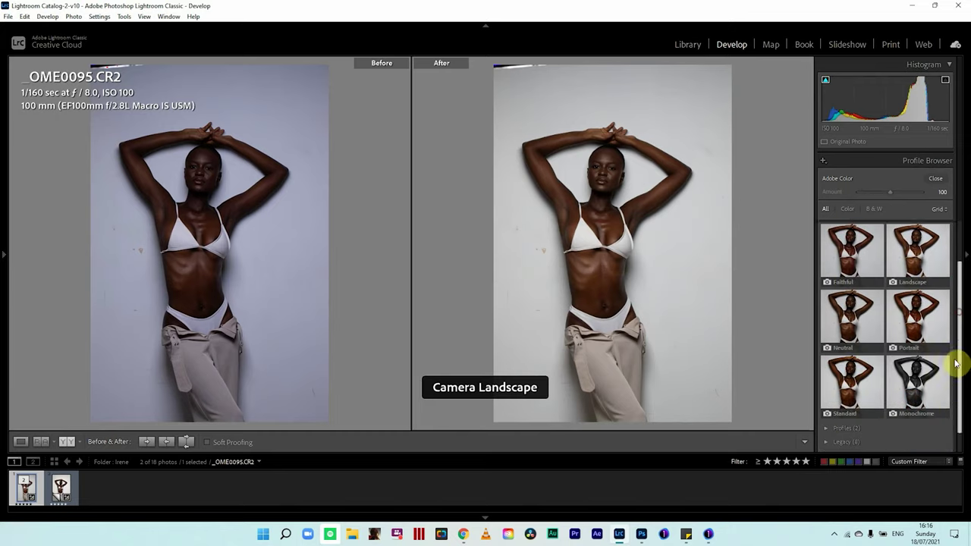
pyautogui.click(837, 368)
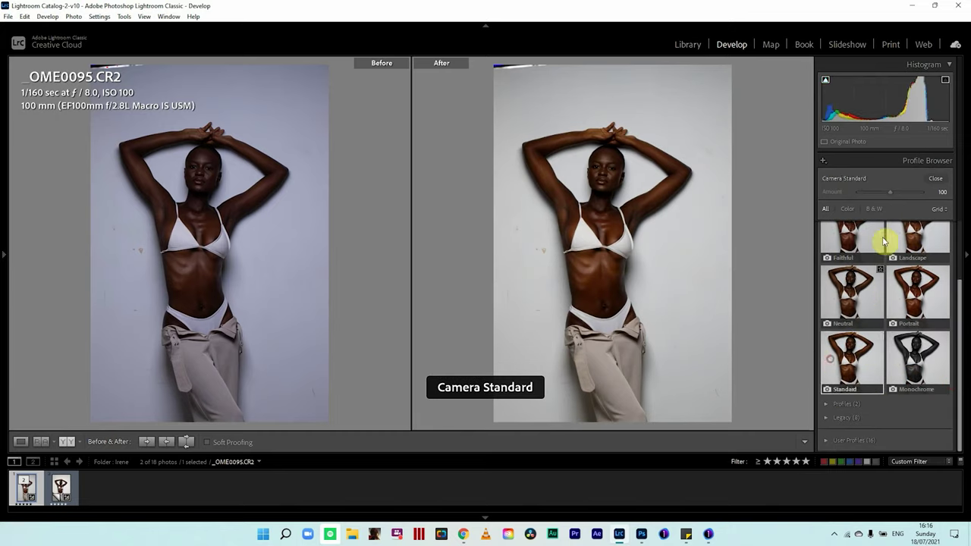
pyautogui.click(937, 178)
# Step: Reset Contrast to its default and lower the overall Saturation to -9
pyautogui.doubleClick(895, 294)
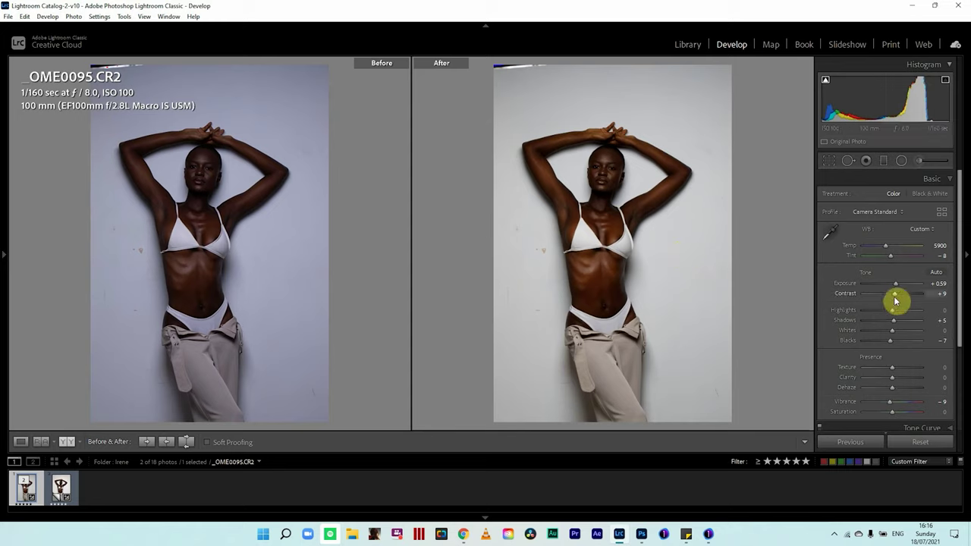
pyautogui.moveTo(891, 411); pyautogui.dragTo(893, 418)
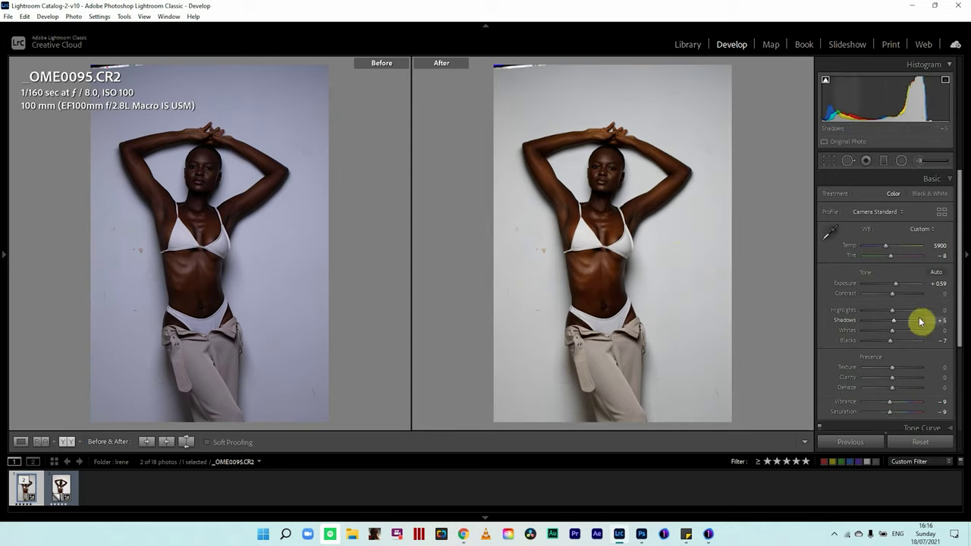
# Step: Set the white balance Temp to 5500
pyautogui.click(933, 247)
pyautogui.write('5650')
pyautogui.press('Return')
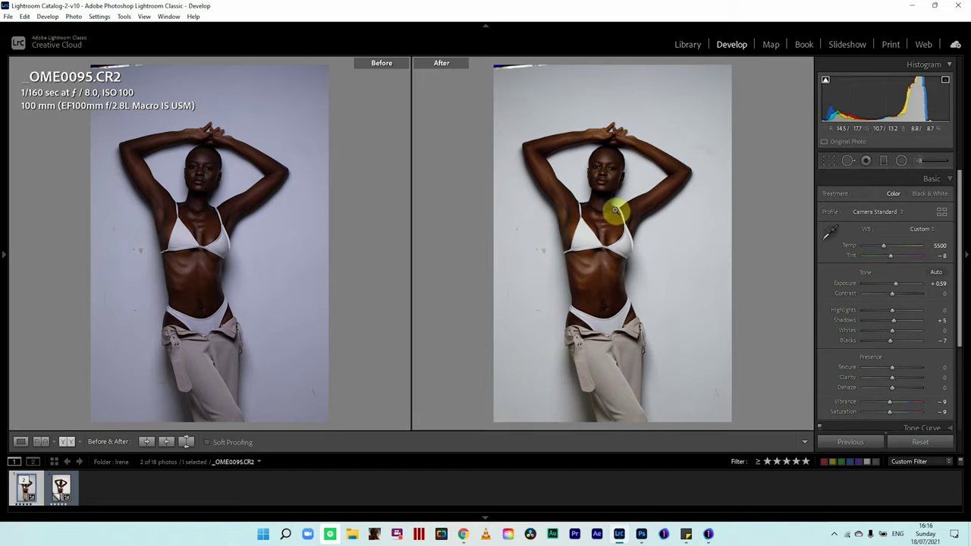
# Step: Compare the torso's skin color and texture between the before and after versions at close range
pyautogui.moveTo(592, 176); pyautogui.dragTo(581, 271)
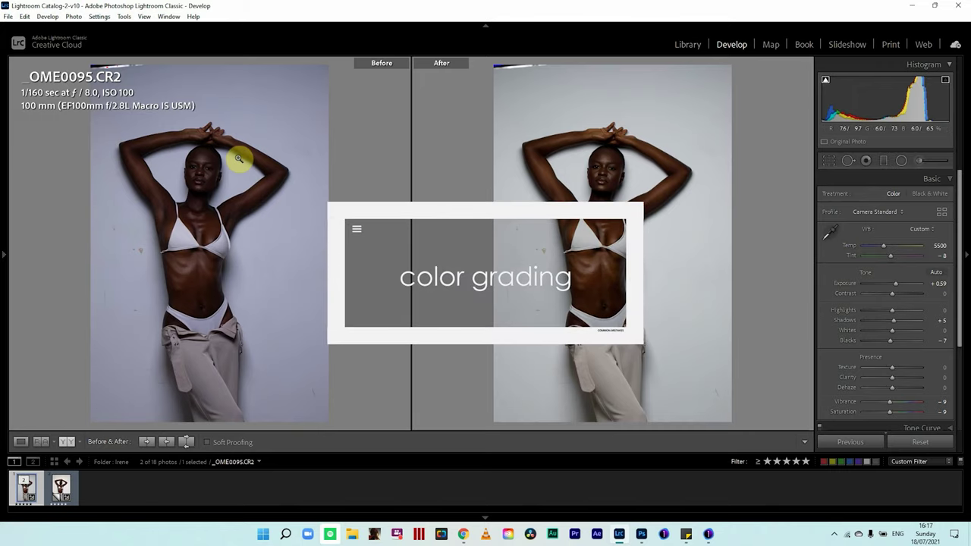
pyautogui.moveTo(211, 217); pyautogui.dragTo(202, 261)
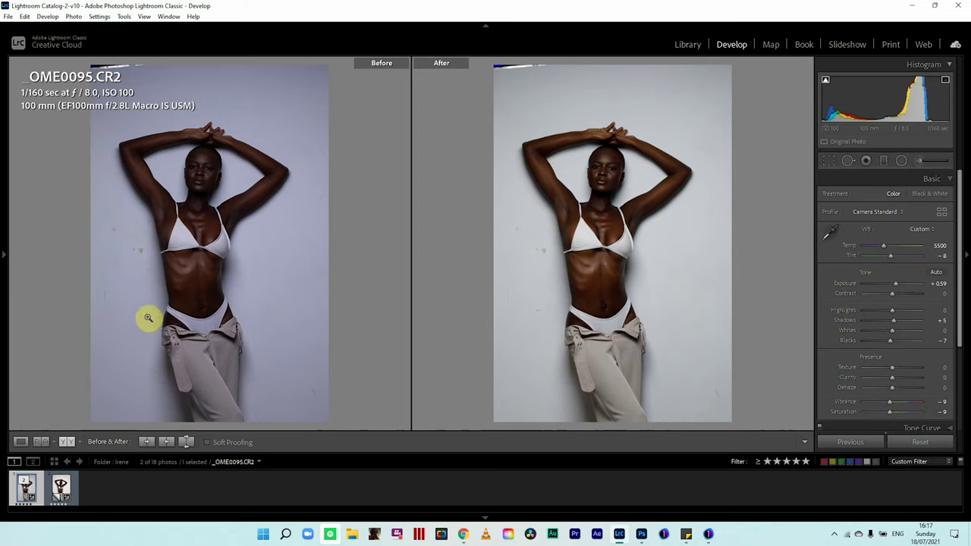
pyautogui.click(199, 273)
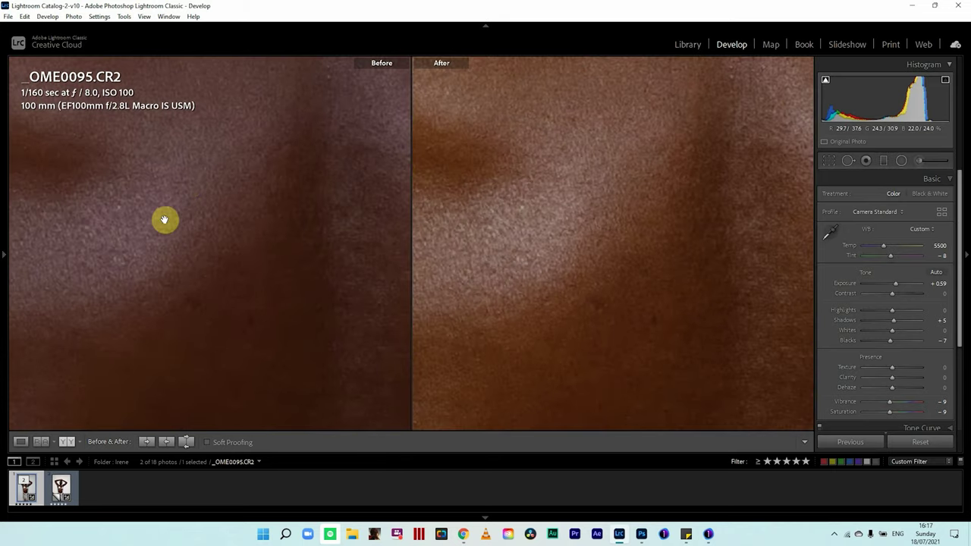
pyautogui.moveTo(128, 239); pyautogui.dragTo(245, 224)
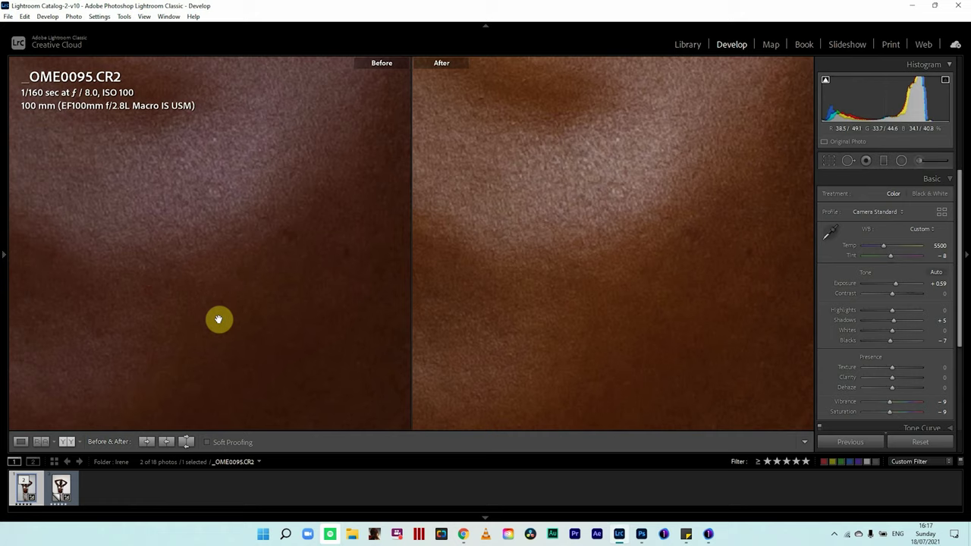
pyautogui.click(617, 317)
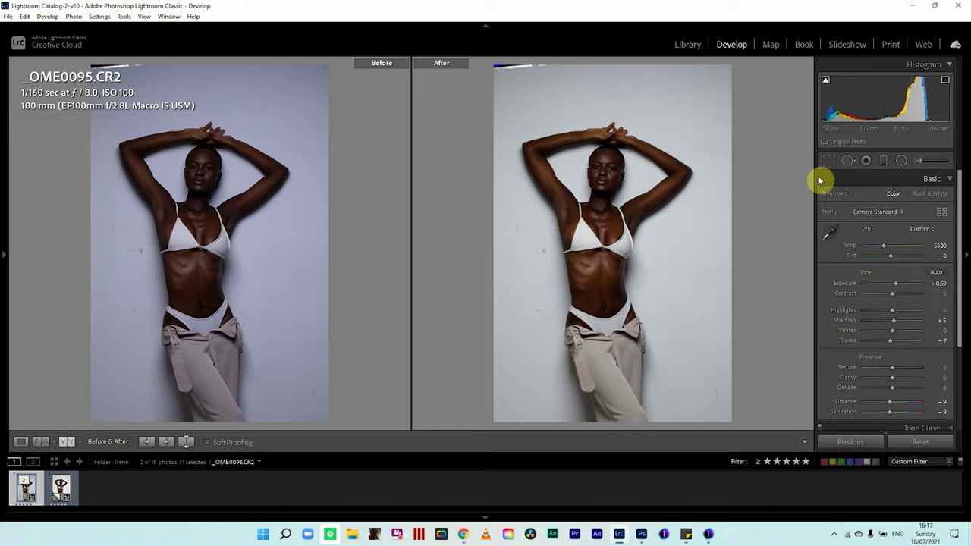
# Step: Raise Shadows to +12 and Blacks to +5 in the basic adjustments
pyautogui.moveTo(889, 322); pyautogui.dragTo(896, 344)
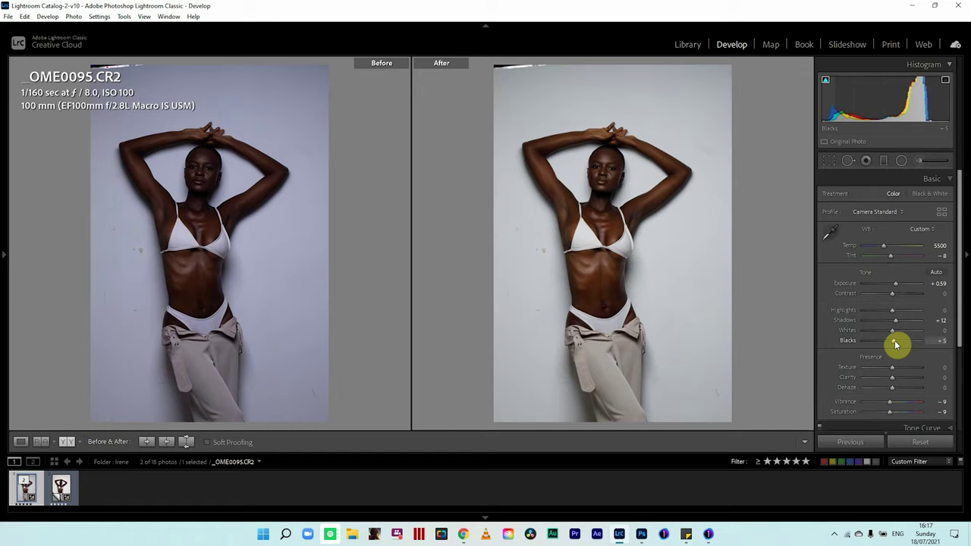
pyautogui.click(874, 179)
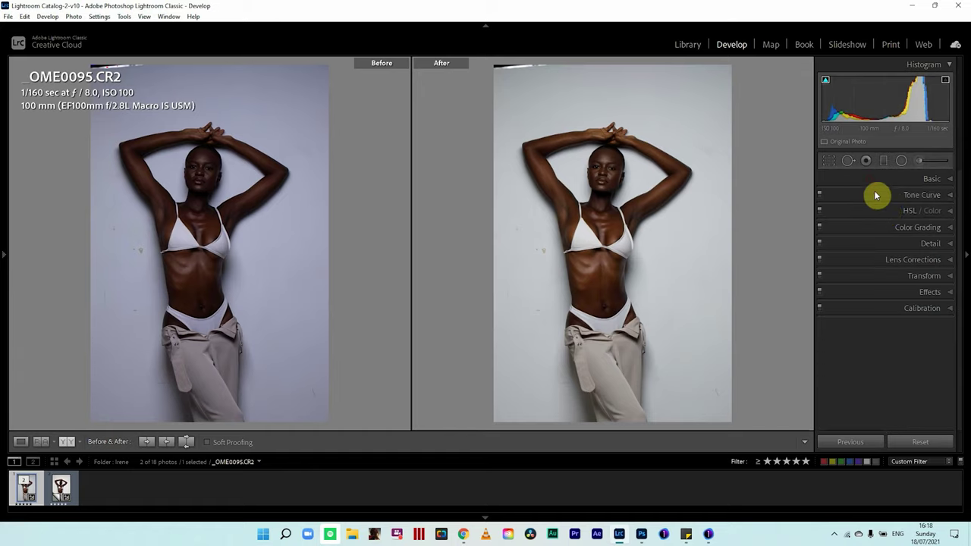
# Step: Try shifting the HSL Red hue to -100, and reset it to its default
pyautogui.click(872, 212)
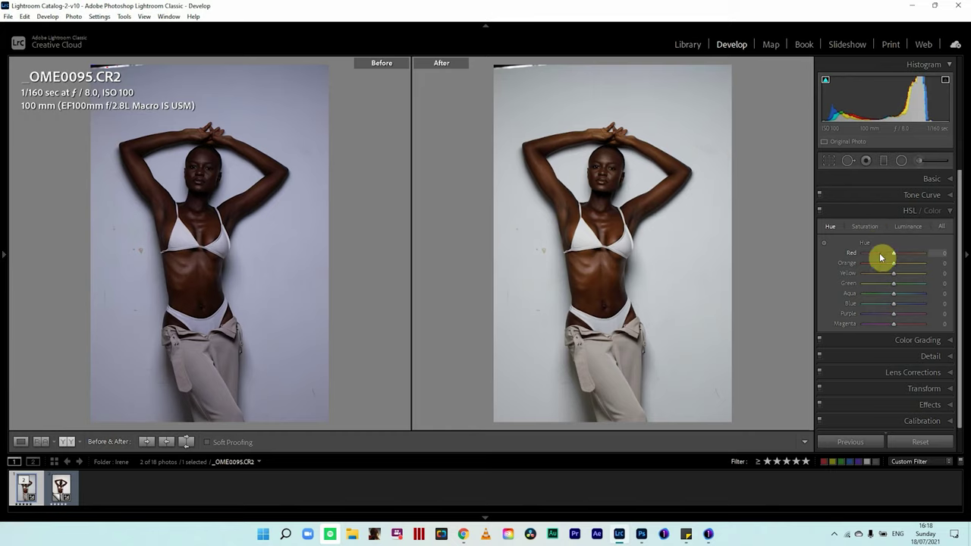
pyautogui.moveTo(894, 256); pyautogui.dragTo(858, 264)
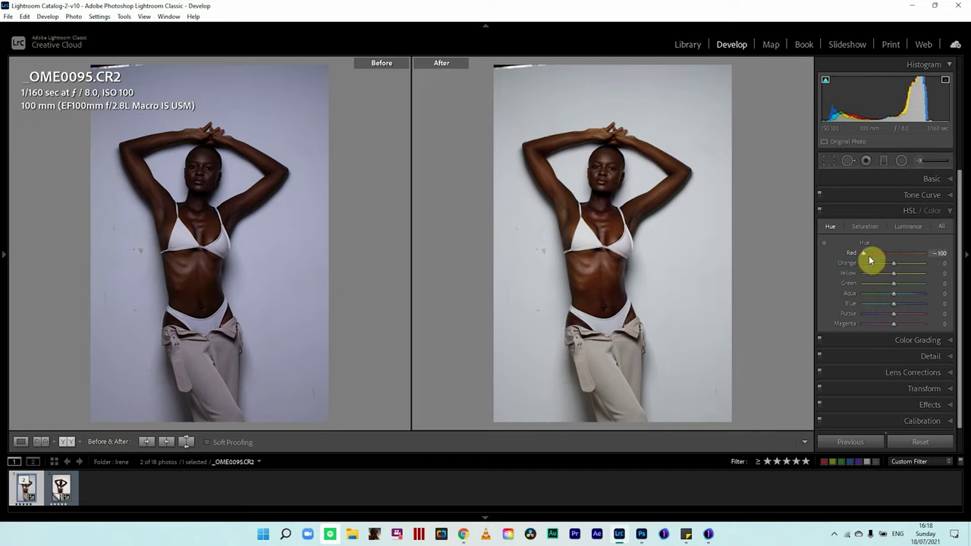
pyautogui.moveTo(871, 260)
pyautogui.mouseDown()
pyautogui.moveTo(928, 260)
pyautogui.moveTo(848, 251)
pyautogui.moveTo(953, 251)
pyautogui.moveTo(873, 258)
pyautogui.mouseUp()
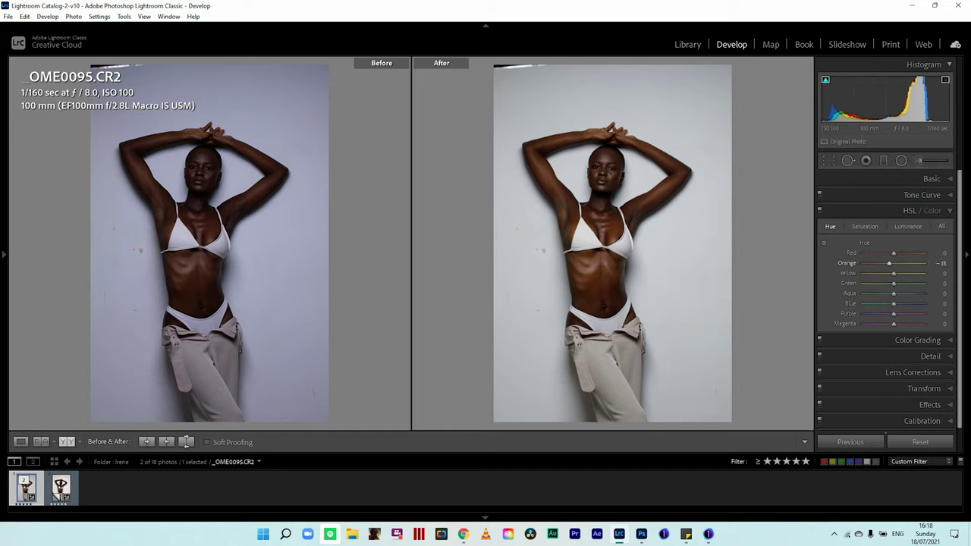
# Step: Set the Red hue to +6 and the Orange hue to -9, comparing the photo with the HSL adjustments off and on
pyautogui.moveTo(889, 262); pyautogui.dragTo(887, 262)
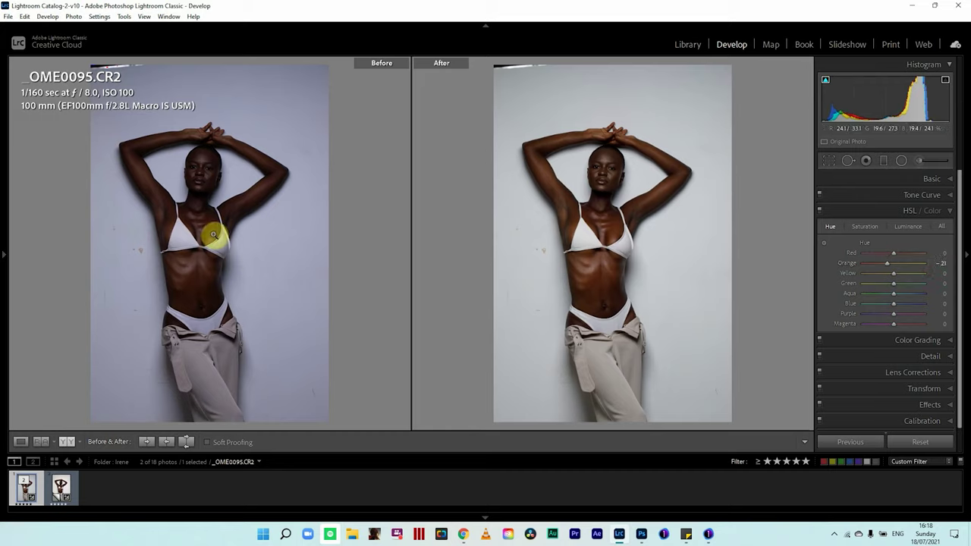
pyautogui.scroll(3, 938, 263)
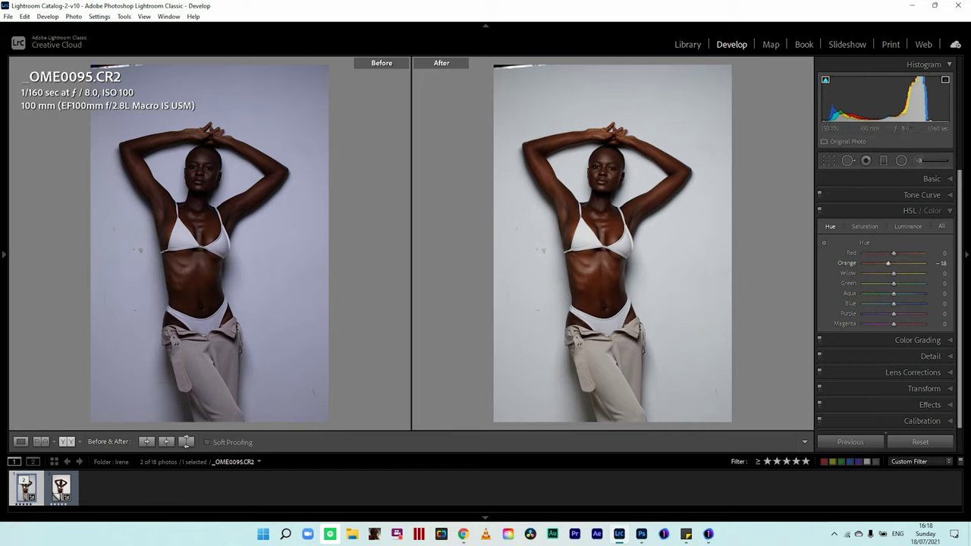
pyautogui.scroll(1, 921, 260)
pyautogui.scroll(6, 933, 256)
pyautogui.scroll(-2, 930, 254)
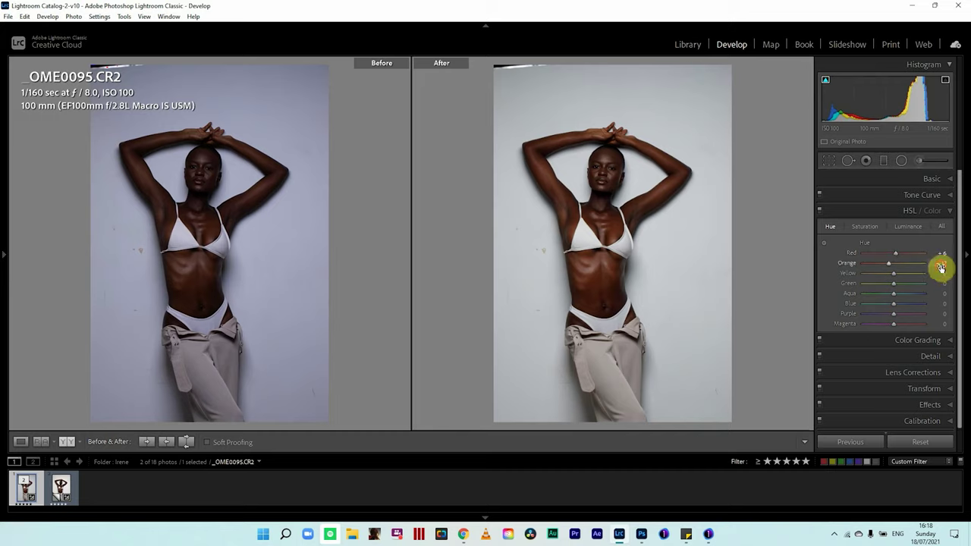
pyautogui.moveTo(941, 268); pyautogui.dragTo(944, 267)
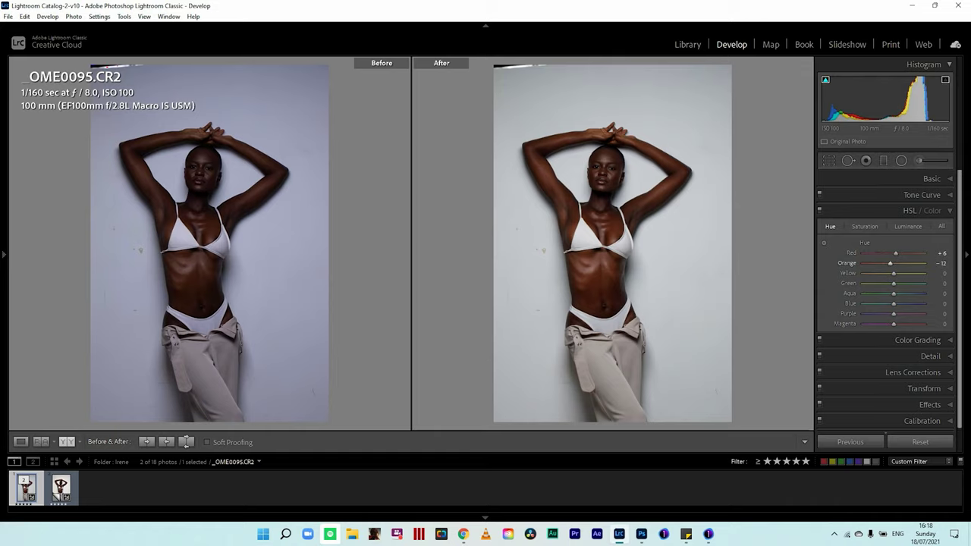
pyautogui.click(820, 212)
pyautogui.click(819, 213)
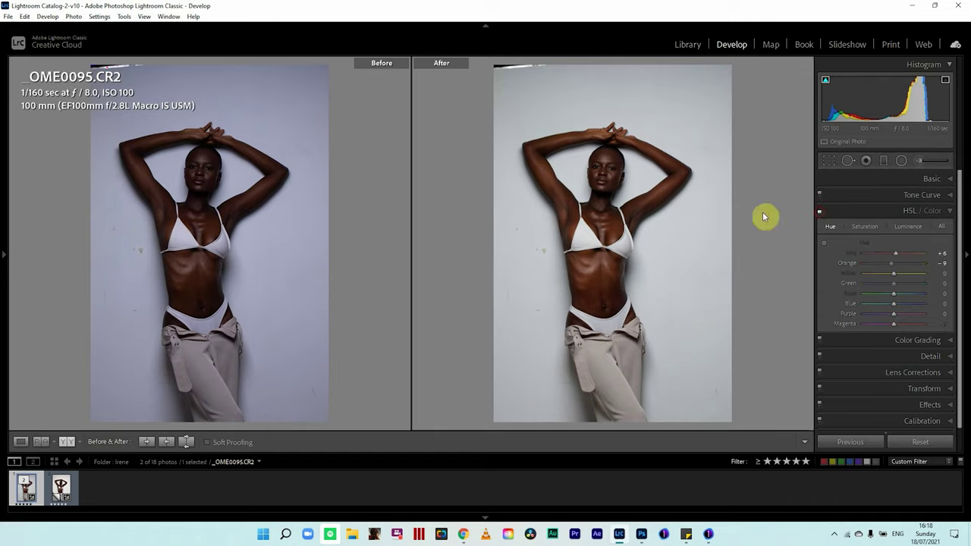
# Step: Shift the Yellow hue to -22 while checking the torso skin up close
pyautogui.click(589, 271)
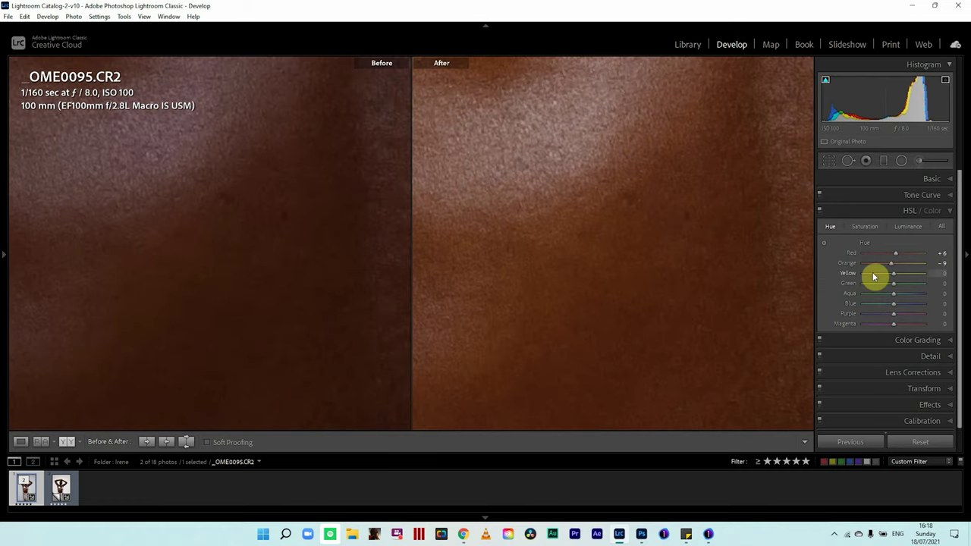
pyautogui.moveTo(893, 277); pyautogui.dragTo(885, 271)
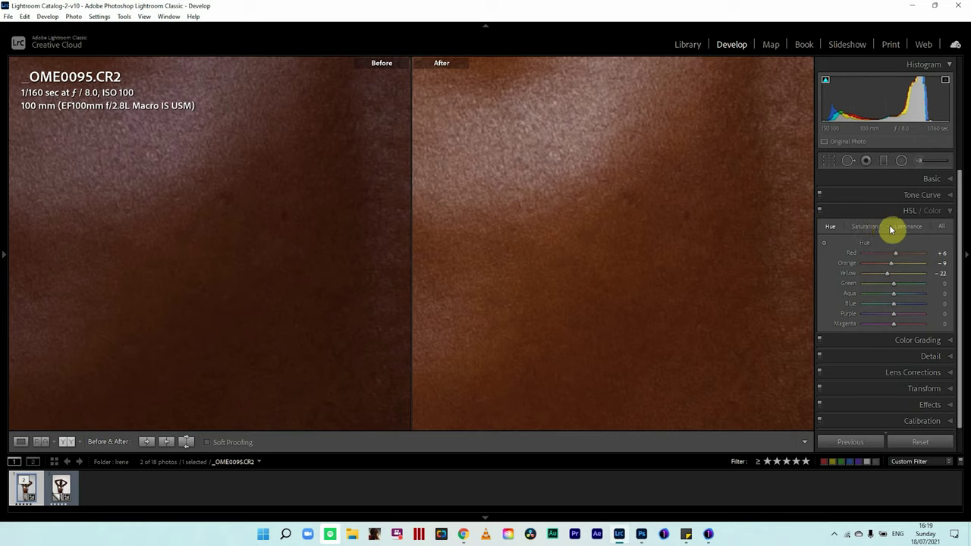
# Step: Darken the skin tones by setting Red luminance to -27 and Orange luminance to -63, and check the chest skin up close
pyautogui.click(913, 231)
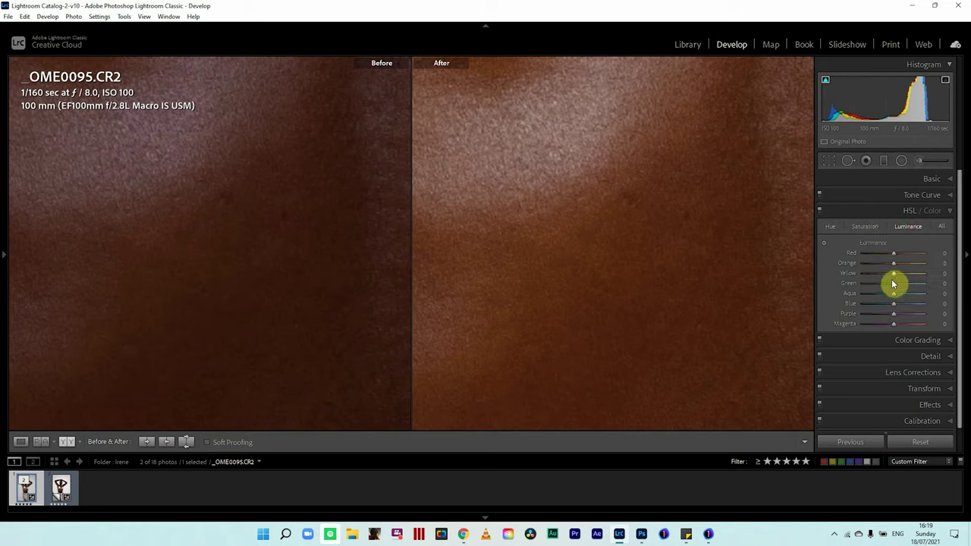
pyautogui.moveTo(894, 266); pyautogui.dragTo(874, 265)
pyautogui.click(650, 243)
pyautogui.click(619, 240)
pyautogui.moveTo(579, 169); pyautogui.dragTo(603, 175)
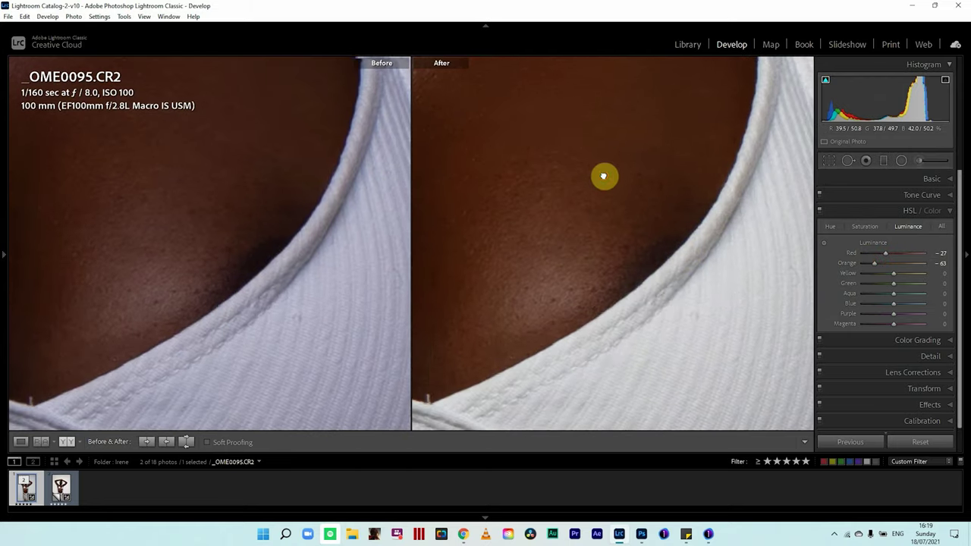
# Step: Shift the Orange hue further to -17 and check the whole photo
pyautogui.click(831, 228)
pyautogui.moveTo(893, 264); pyautogui.dragTo(892, 269)
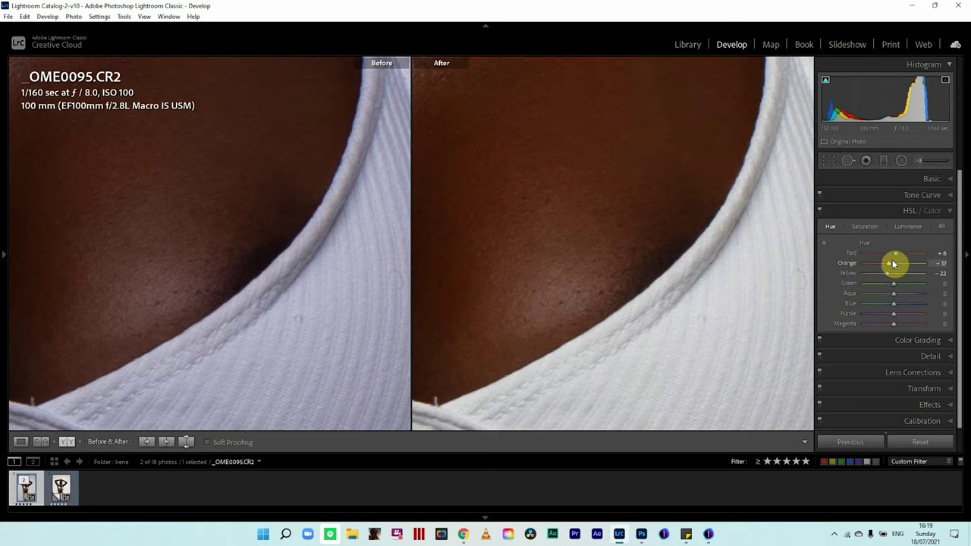
pyautogui.click(552, 216)
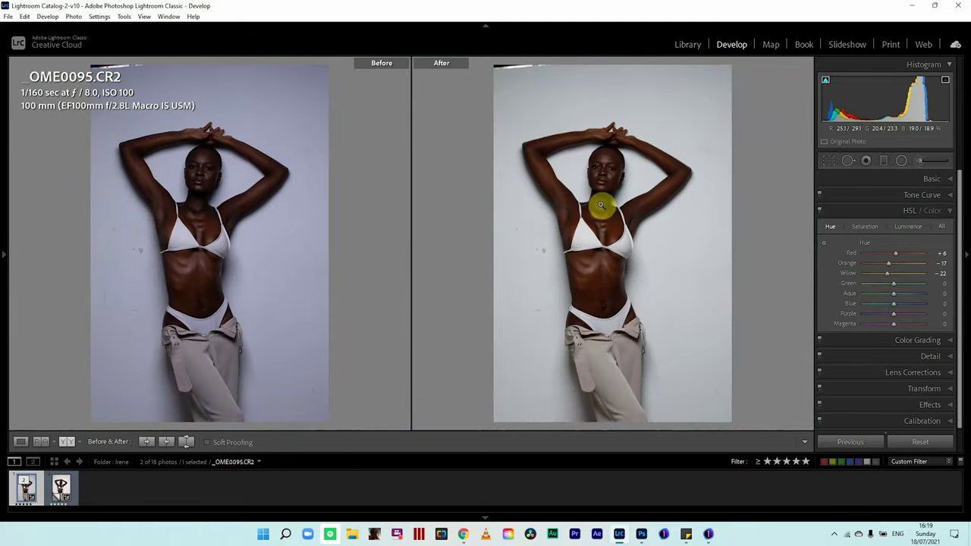
# Step: Lower the Orange saturation to -28 and the Yellow saturation to -17
pyautogui.click(866, 227)
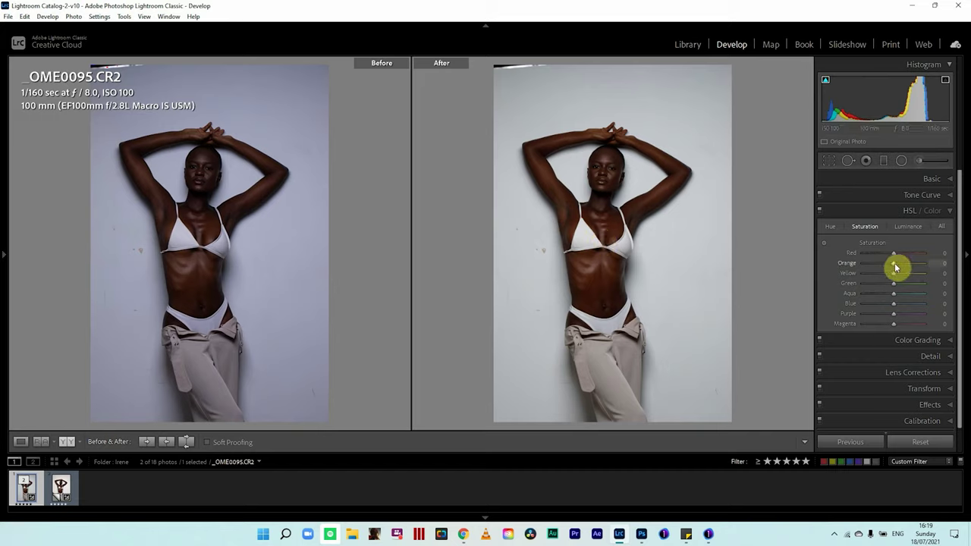
pyautogui.moveTo(896, 266)
pyautogui.mouseDown()
pyautogui.moveTo(885, 265)
pyautogui.moveTo(889, 275)
pyautogui.mouseUp()
pyautogui.click(569, 204)
pyautogui.click(676, 283)
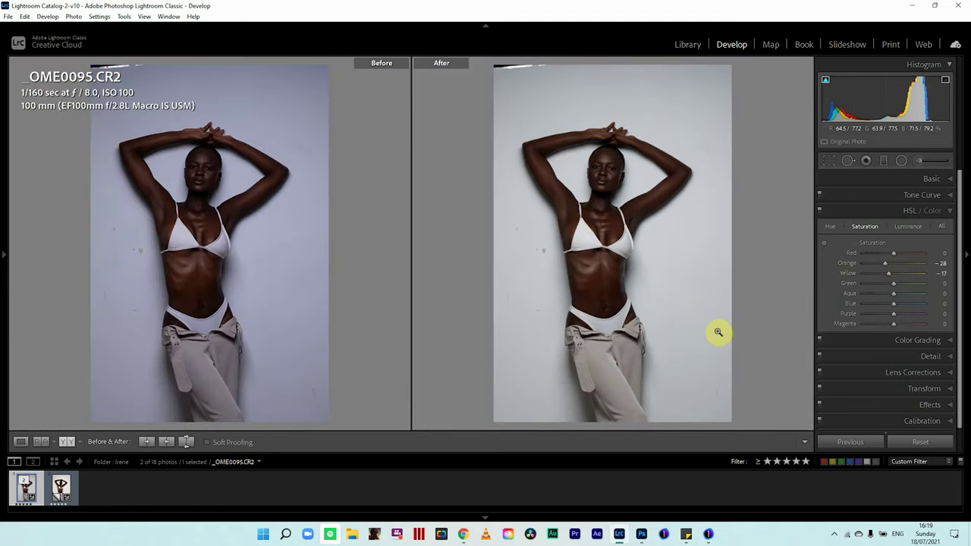
# Step: Remove the color tint from the wall and clothing by setting both Blue and Yellow saturation to -100
pyautogui.click(824, 243)
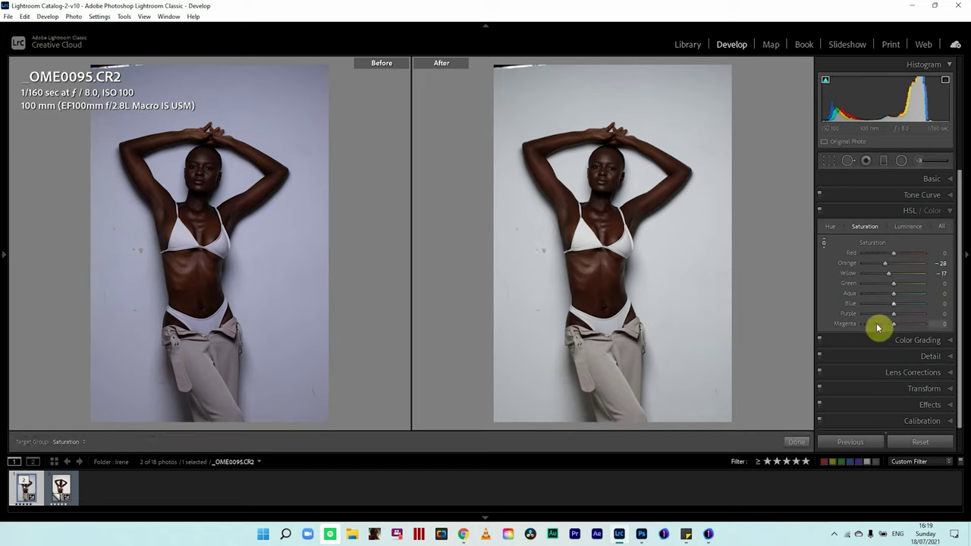
pyautogui.click(824, 243)
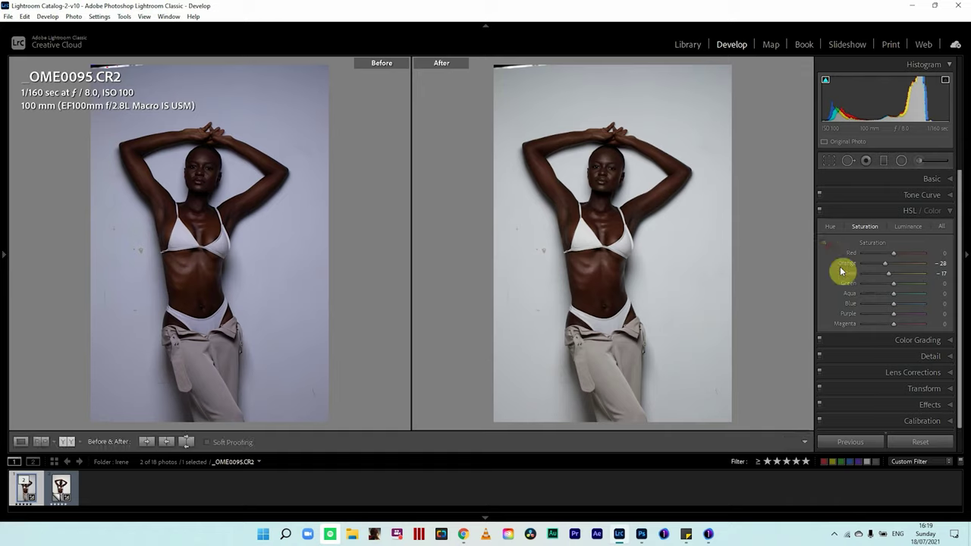
pyautogui.moveTo(894, 304); pyautogui.dragTo(867, 306)
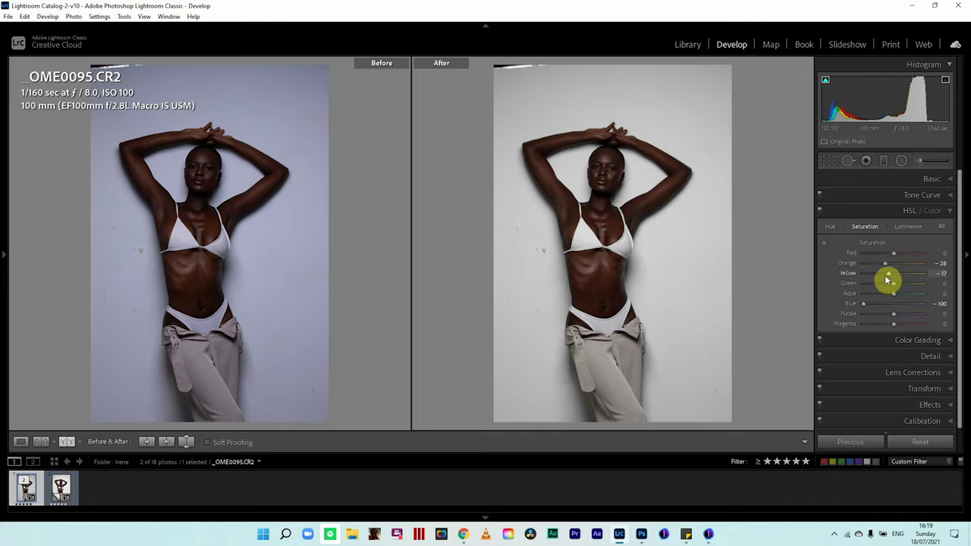
pyautogui.moveTo(892, 275); pyautogui.dragTo(866, 276)
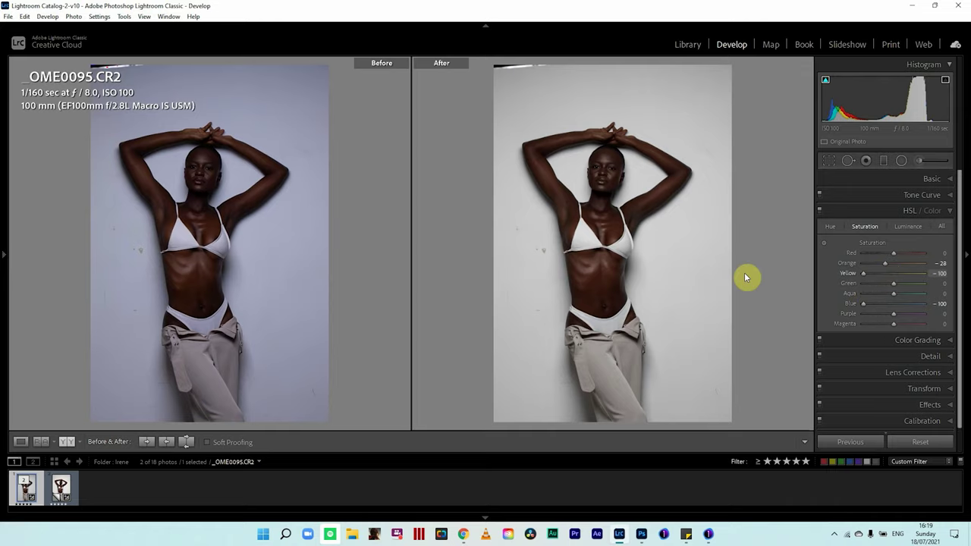
# Step: Brighten the wall and white clothing by setting both Blue and Yellow luminance to +100
pyautogui.click(673, 259)
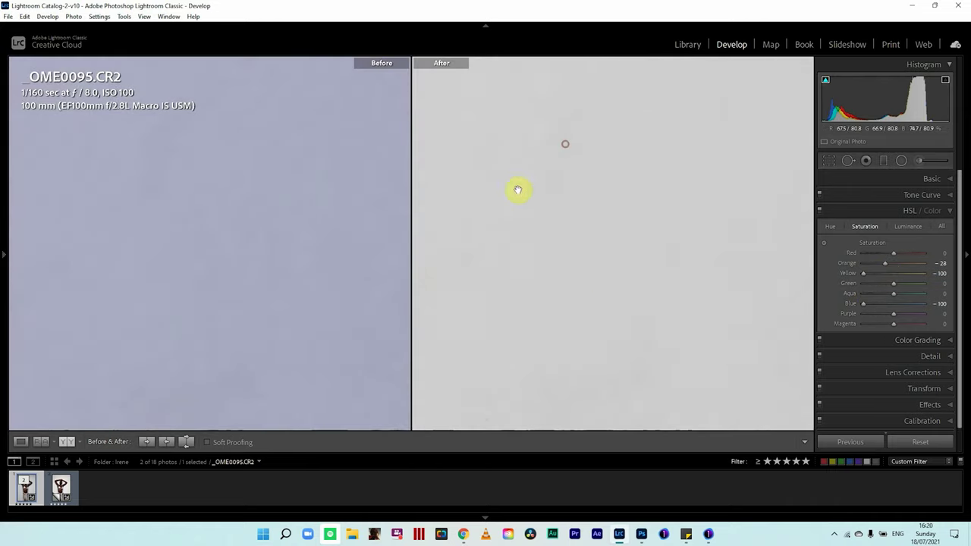
pyautogui.moveTo(555, 191); pyautogui.dragTo(703, 254)
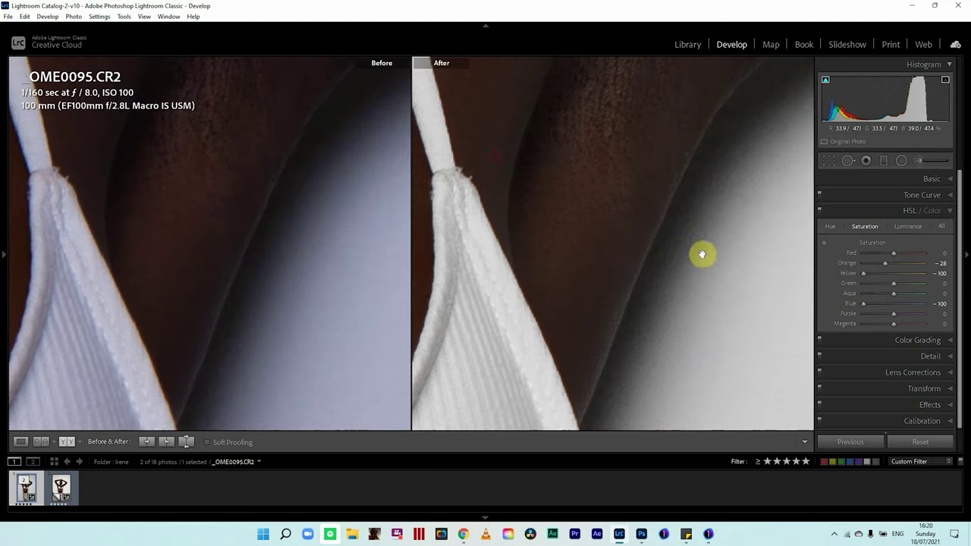
pyautogui.click(555, 150)
pyautogui.click(911, 226)
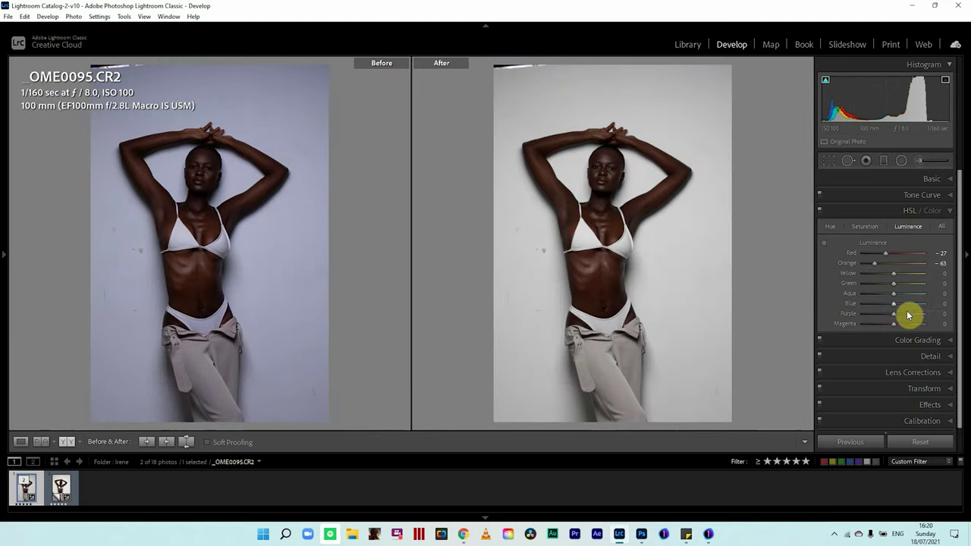
pyautogui.moveTo(906, 305); pyautogui.dragTo(937, 305)
pyautogui.moveTo(911, 275); pyautogui.dragTo(936, 278)
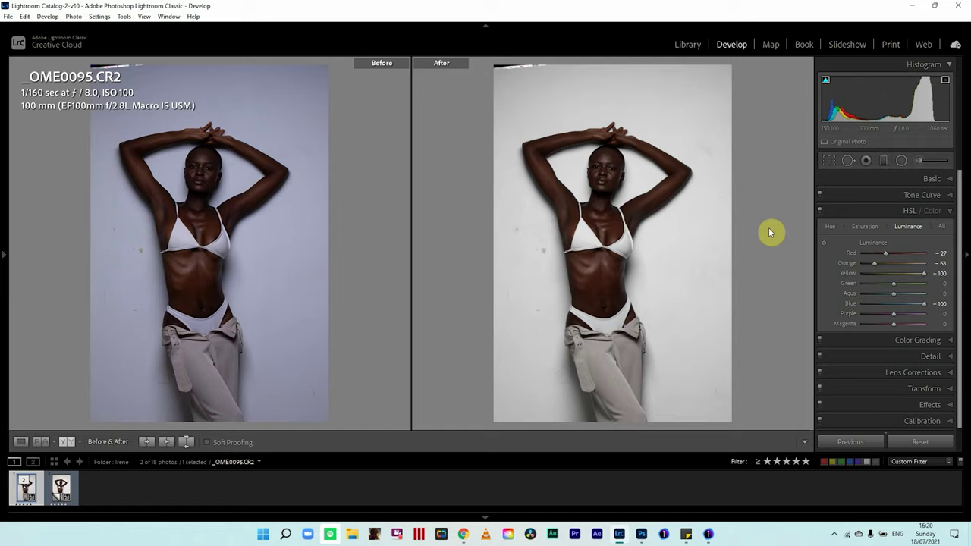
# Step: Add a faint blue tint to the shadows with color grading, using hue 216 and saturation 3
pyautogui.click(881, 215)
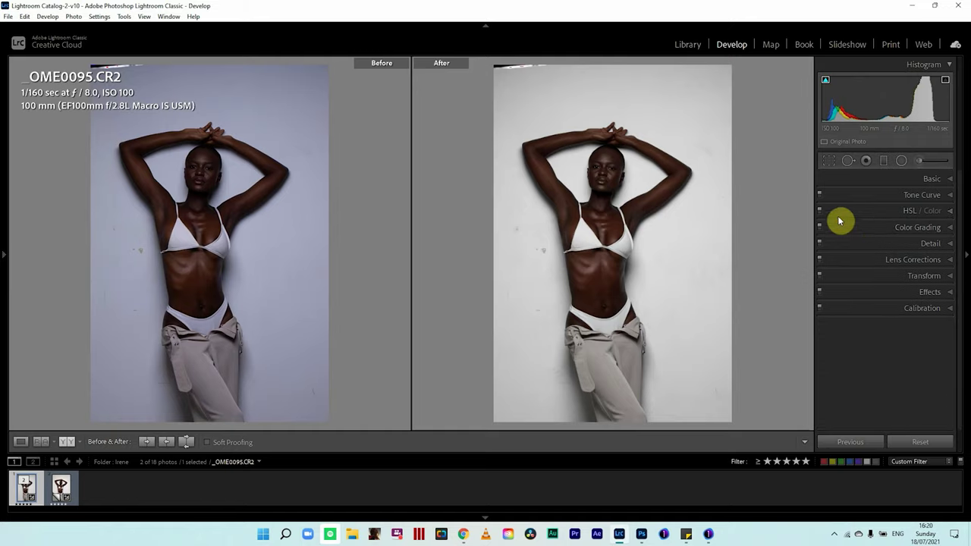
pyautogui.click(844, 225)
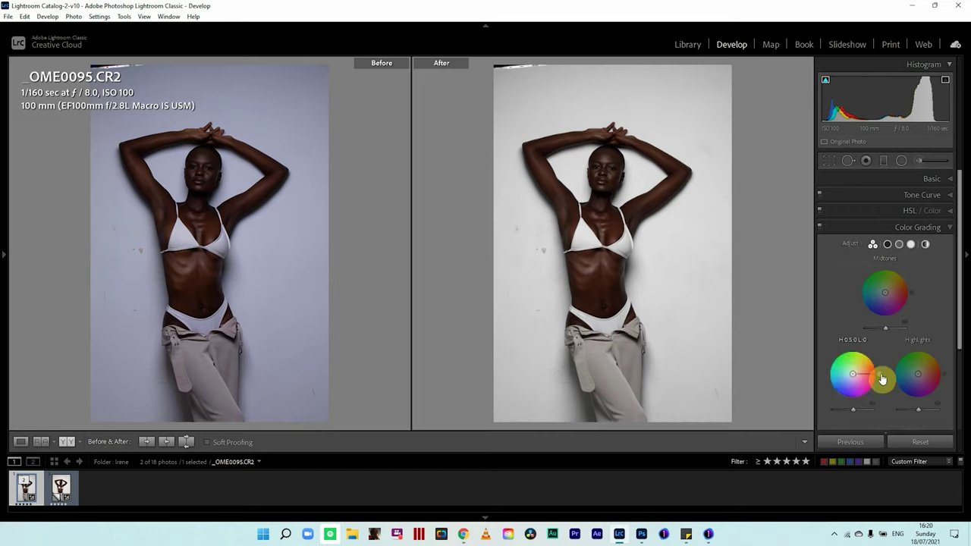
pyautogui.moveTo(865, 377); pyautogui.dragTo(832, 389)
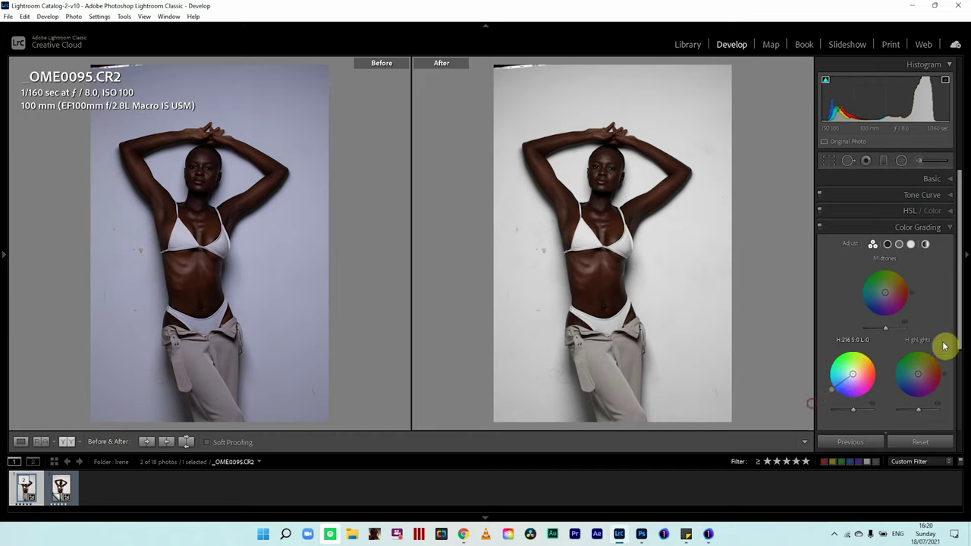
pyautogui.click(888, 243)
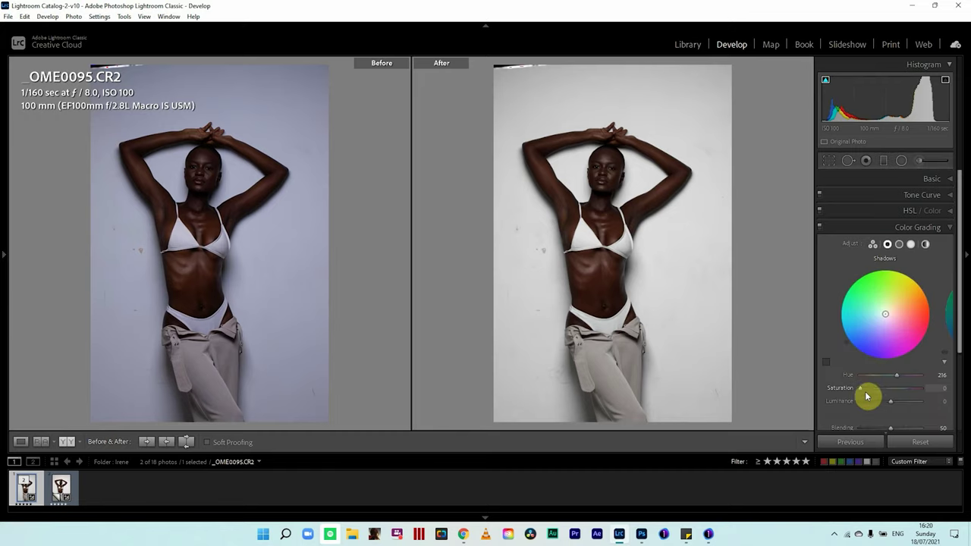
pyautogui.moveTo(860, 388); pyautogui.dragTo(862, 392)
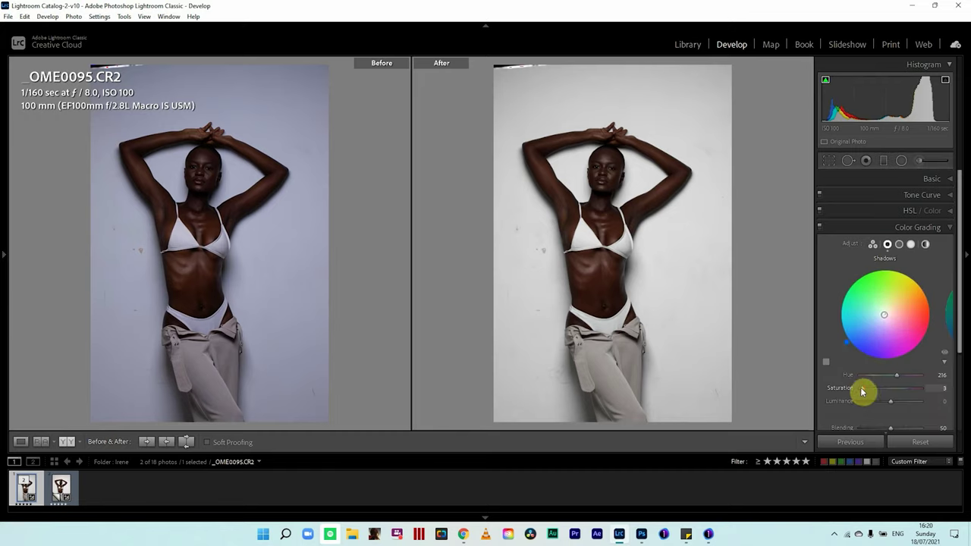
# Step: Compare the photo with the color grading switched off and on, leaving it switched on
pyautogui.click(821, 228)
pyautogui.click(821, 228)
pyautogui.click(821, 228)
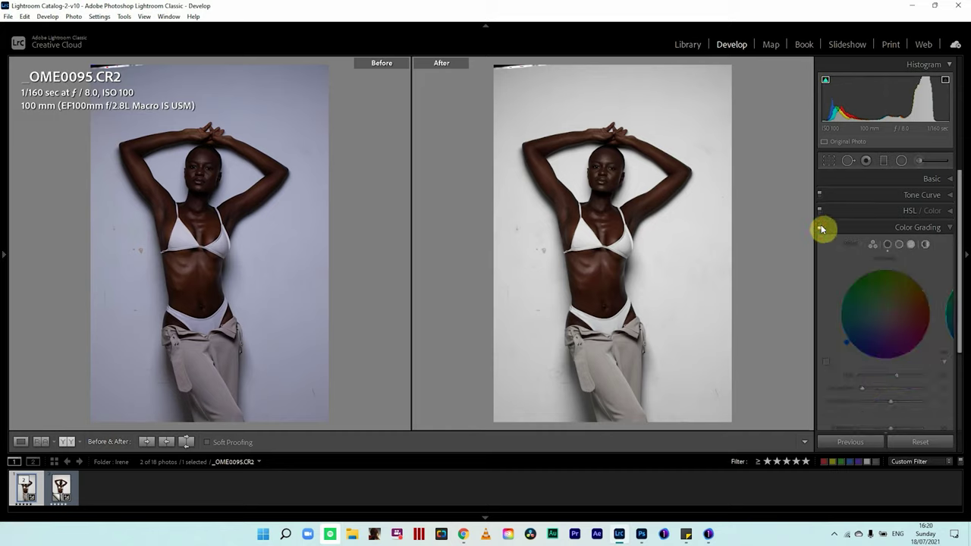
pyautogui.click(821, 228)
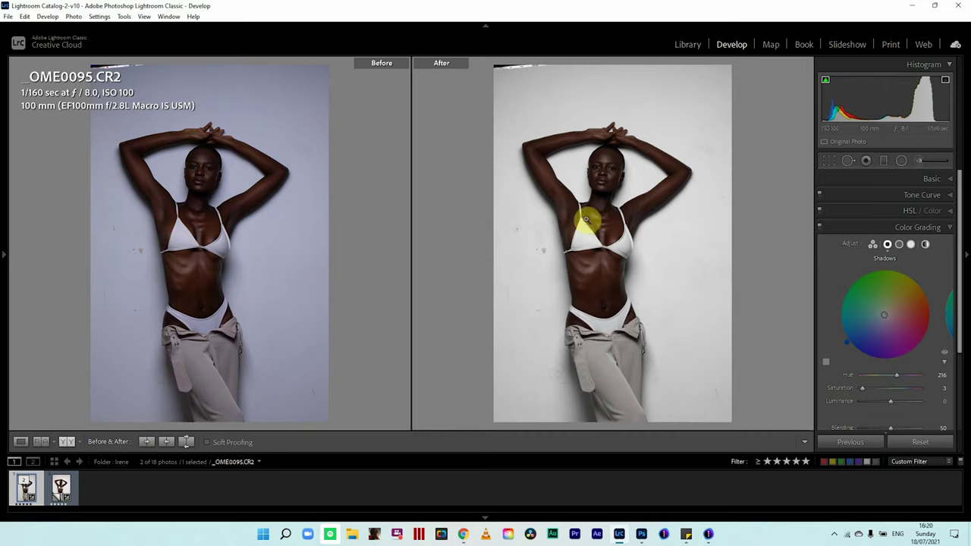
# Step: Examine the skin on the torso and face up close in the before and after views, and return to the whole photo
pyautogui.click(588, 224)
pyautogui.click(592, 294)
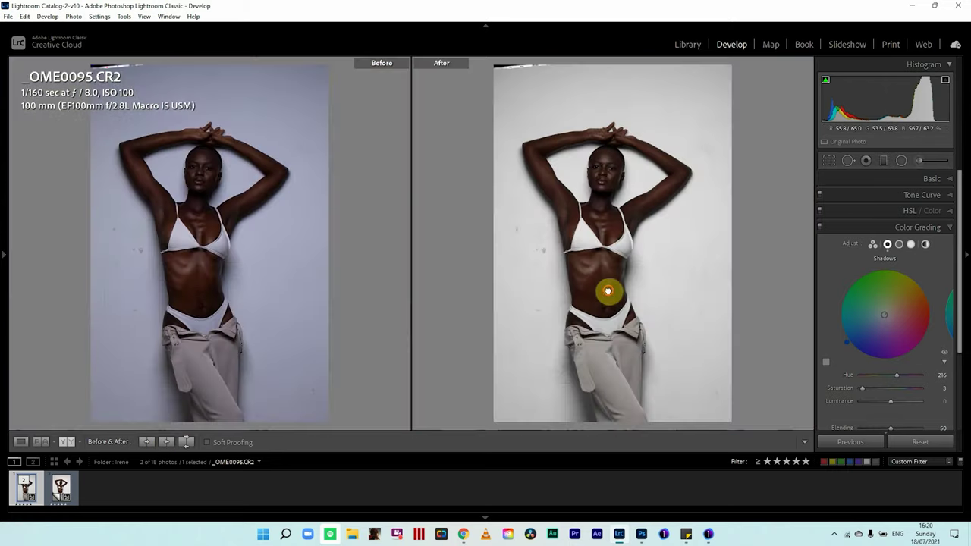
pyautogui.click(609, 288)
pyautogui.click(615, 266)
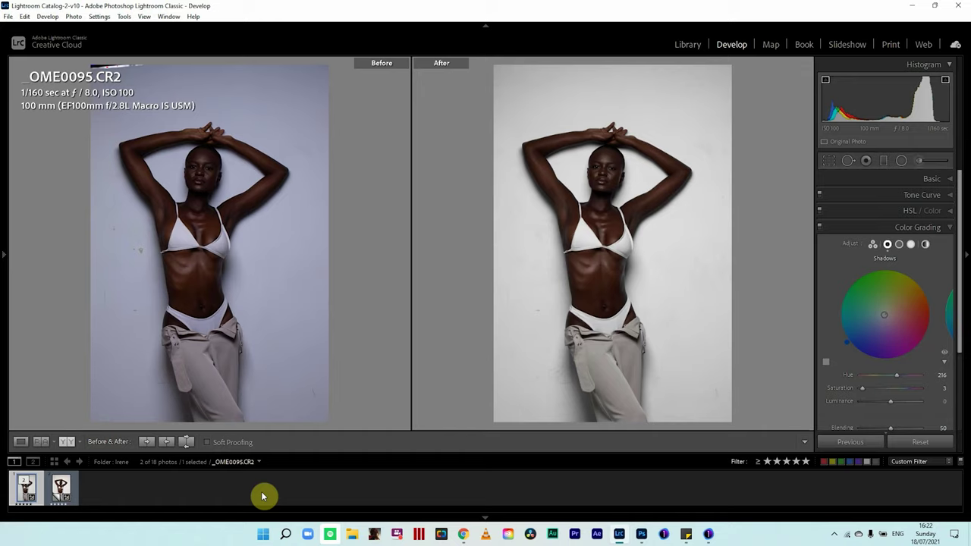
pyautogui.click(585, 140)
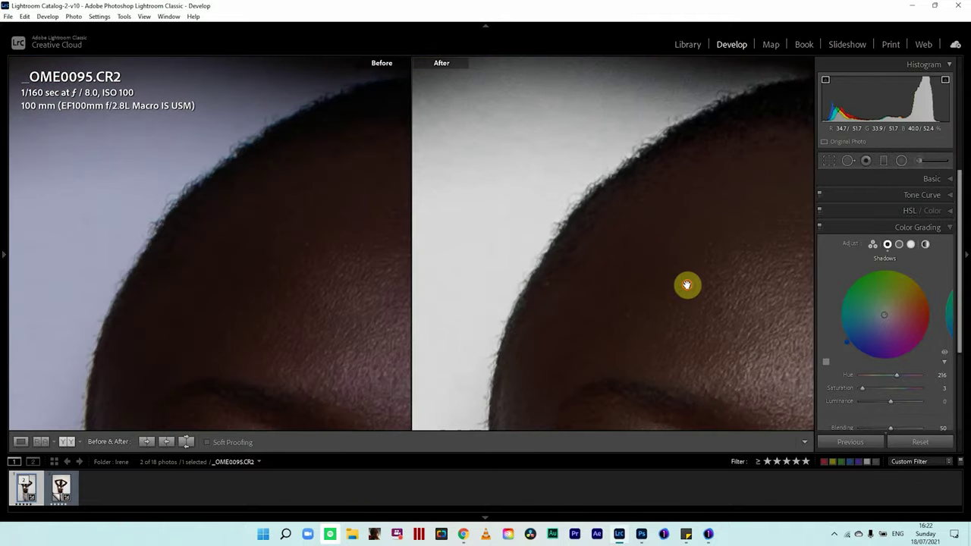
pyautogui.moveTo(687, 284); pyautogui.dragTo(655, 150)
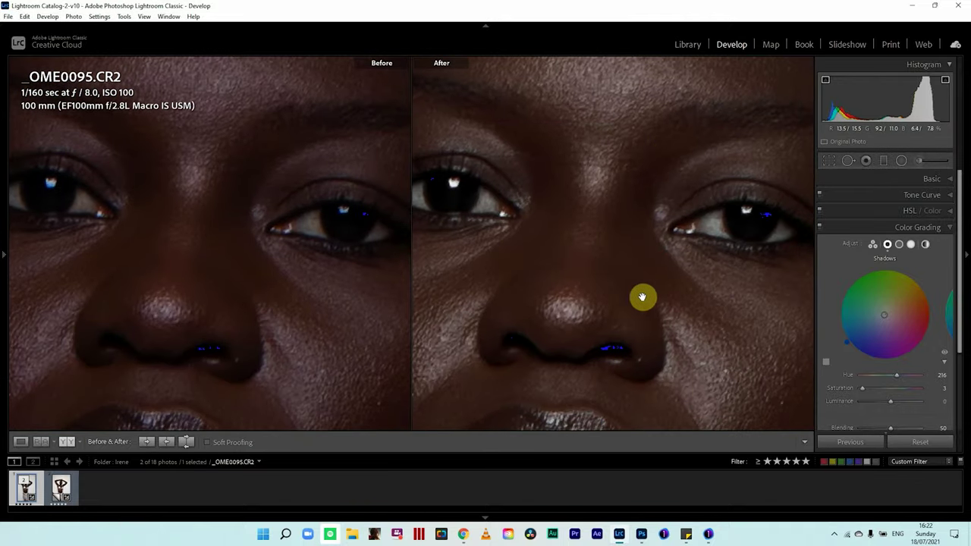
pyautogui.moveTo(642, 296); pyautogui.dragTo(646, 245)
pyautogui.click(732, 259)
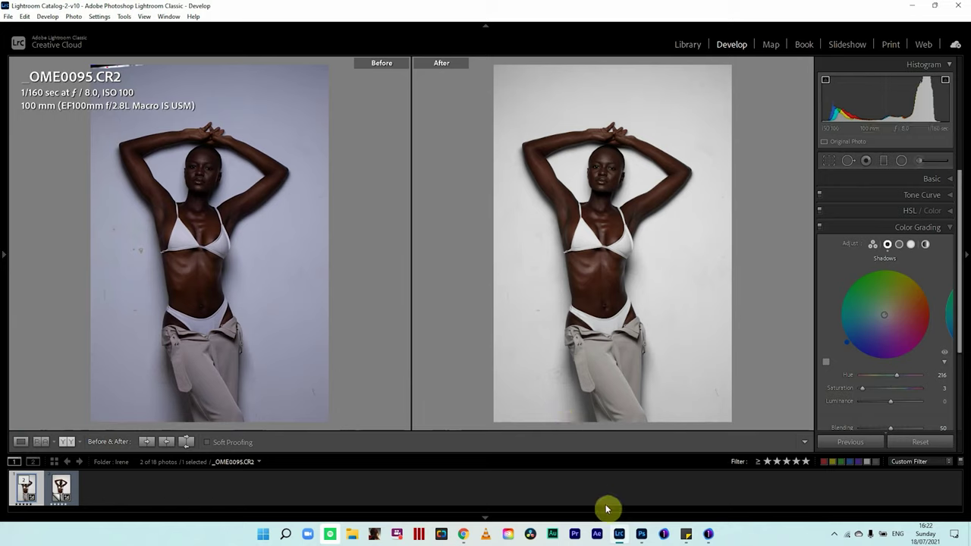
# Step: Switch to Photoshop, group all layers above the Background of ROSA00347.tif, and name the group "Complete Retouch"
pyautogui.click(639, 534)
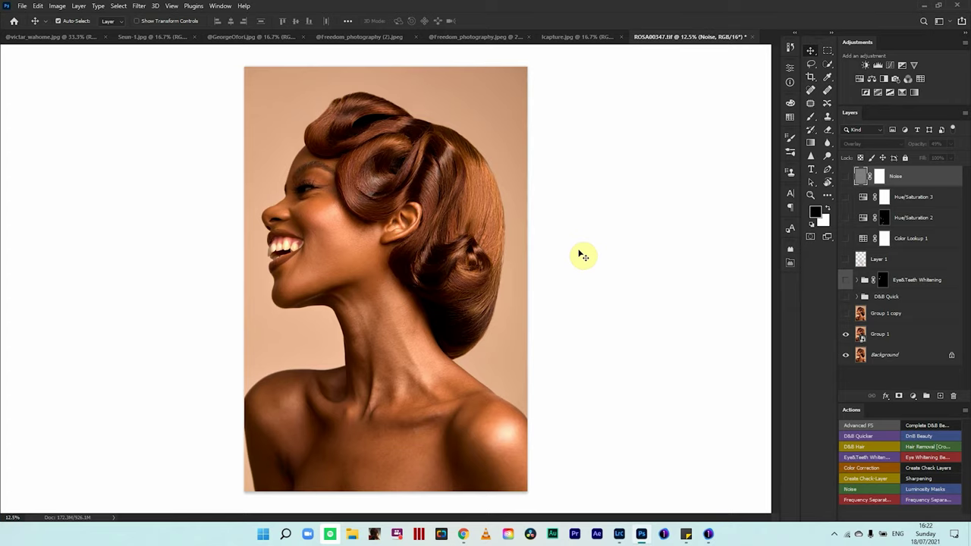
pyautogui.keyDown('shift'); pyautogui.click(918, 339); pyautogui.keyUp('shift')
pyautogui.hotkey('ctrl', 'g')
pyautogui.doubleClick(885, 174)
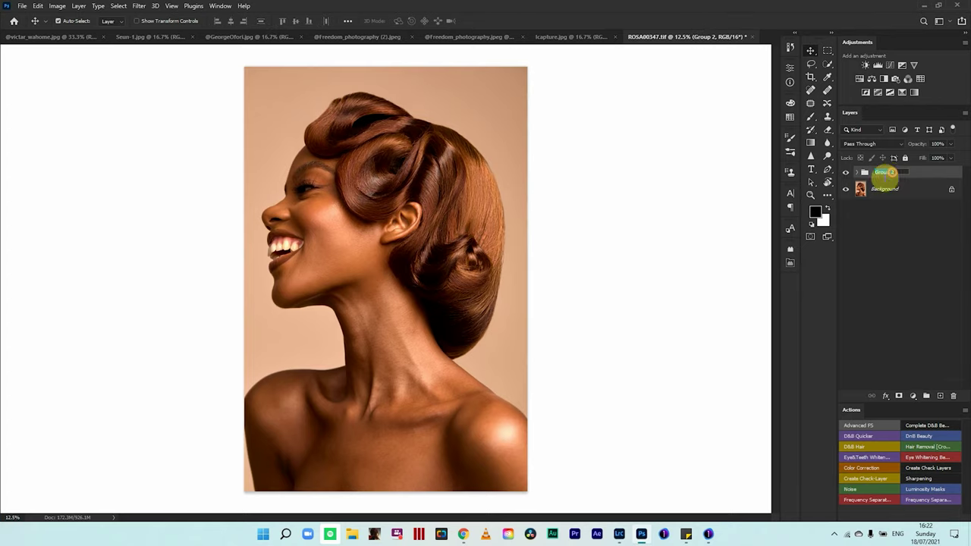
pyautogui.write('d')
pyautogui.write('omplete')
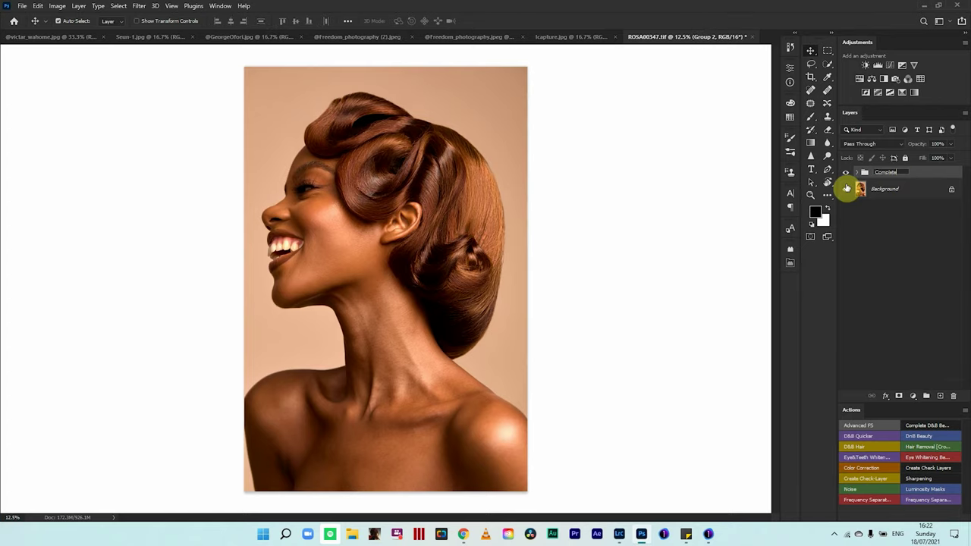
pyautogui.write(' Retouch')
pyautogui.press('Return')
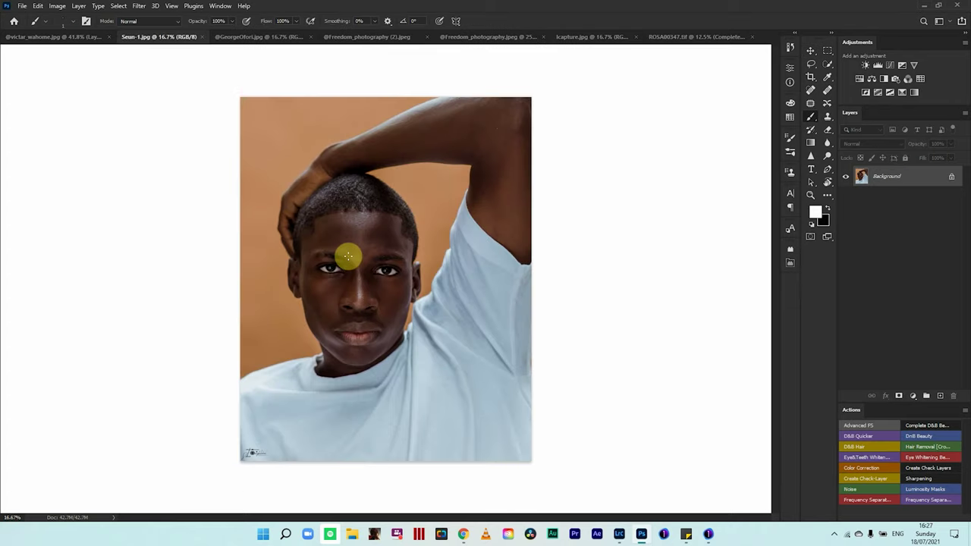
# Step: Examine the photographer's logo and the subject's face up close in the portrait of the man in the light blue shirt
pyautogui.moveTo(269, 451)
pyautogui.mouseDown()
pyautogui.moveTo(336, 451)
pyautogui.moveTo(373, 357)
pyautogui.mouseUp()
pyautogui.scroll(3, 260, 449)
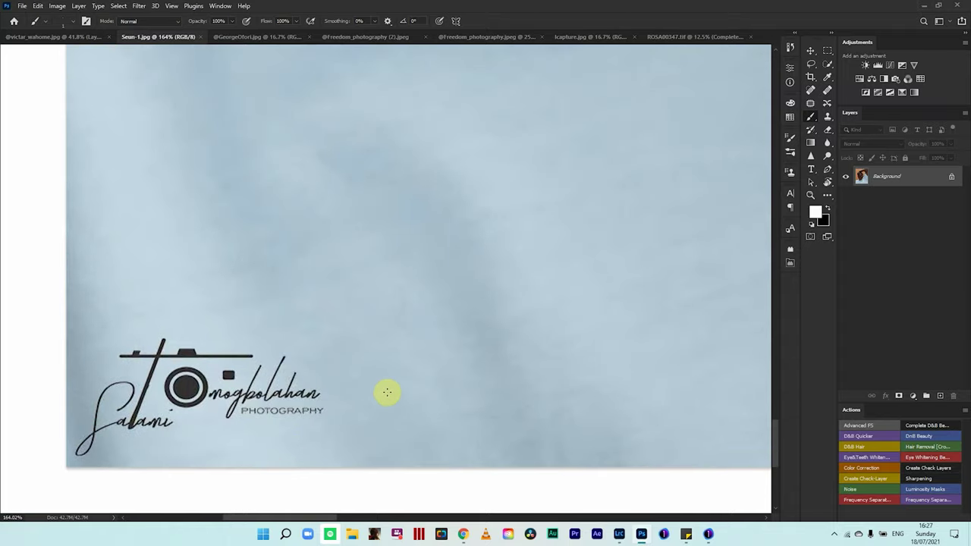
pyautogui.moveTo(460, 387); pyautogui.dragTo(395, 366)
pyautogui.scroll(-5, 423, 336)
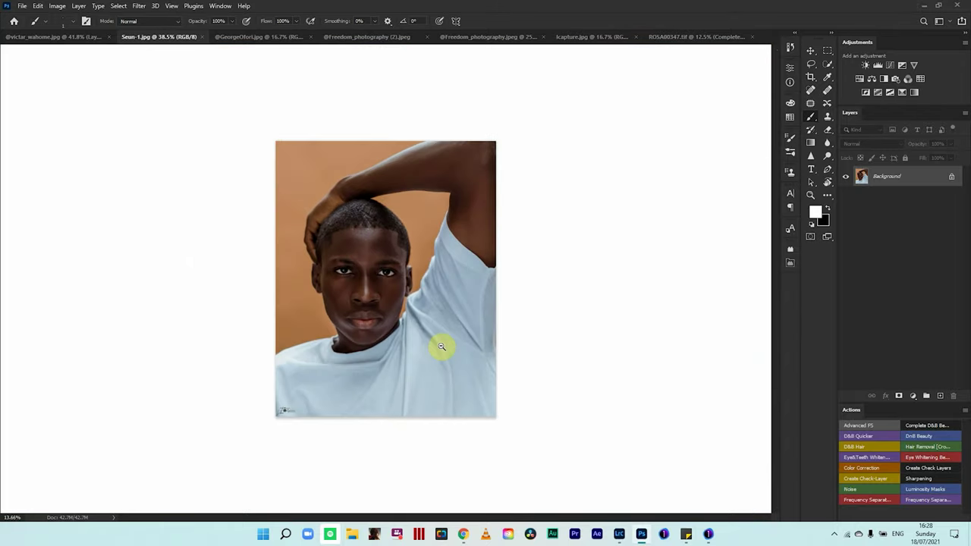
pyautogui.scroll(5, 427, 256)
pyautogui.scroll(-3, 446, 243)
pyautogui.scroll(6, 433, 236)
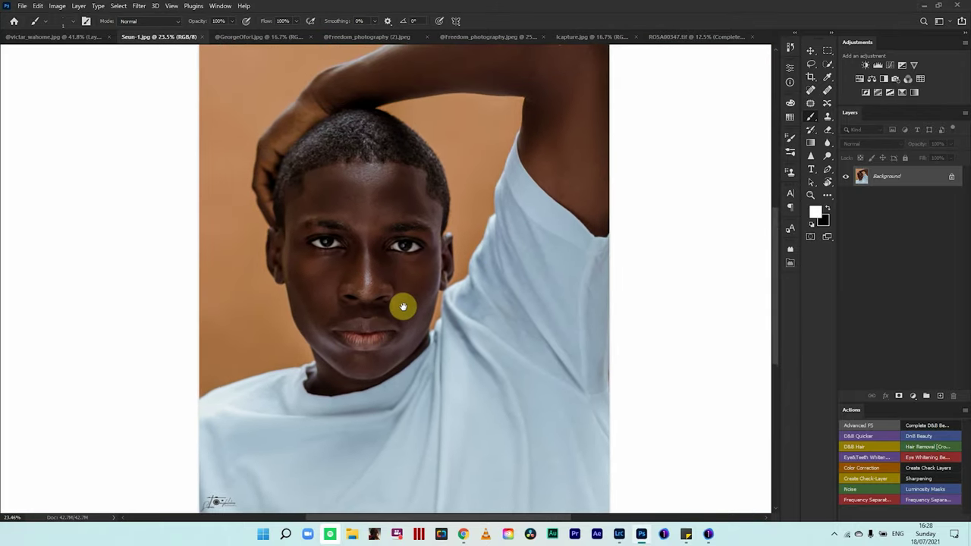
pyautogui.scroll(3, 379, 223)
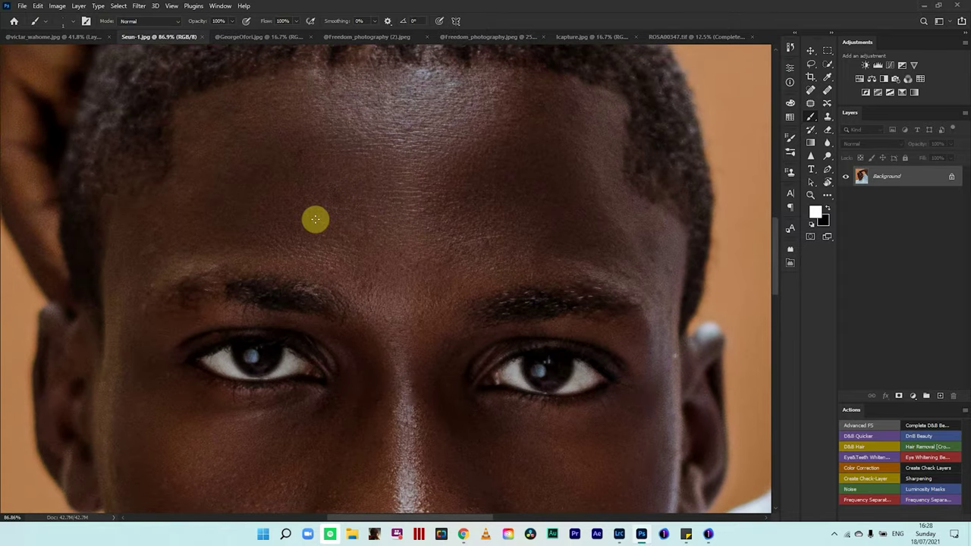
# Step: Add a new blank layer and circle the blemishes on the forehead and above the left eyebrow in white
pyautogui.hotkey('ctrl', 'shift', 'n')
pyautogui.press('Return')
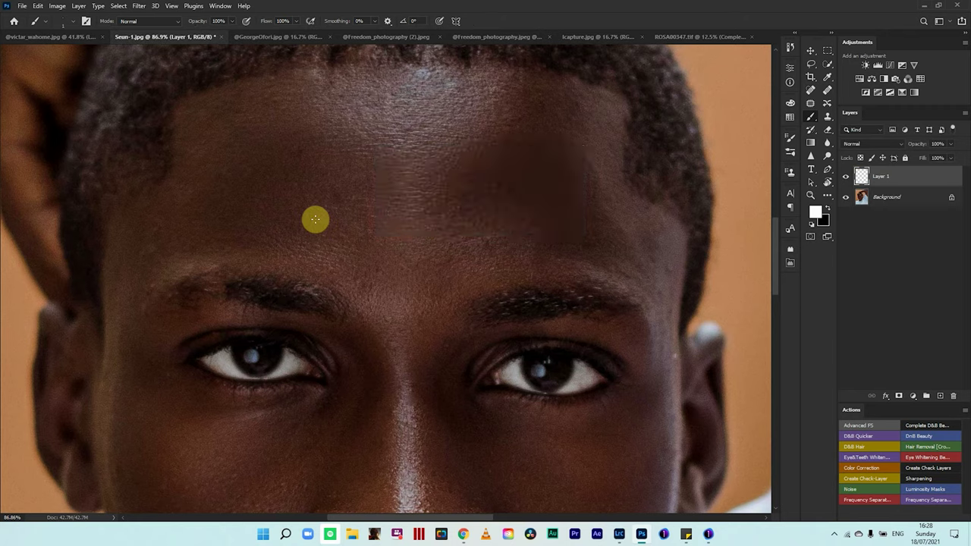
pyautogui.moveTo(358, 215)
pyautogui.mouseDown()
pyautogui.moveTo(341, 195)
pyautogui.moveTo(329, 218)
pyautogui.moveTo(334, 188)
pyautogui.mouseUp()
pyautogui.moveTo(312, 147); pyautogui.dragTo(312, 145)
pyautogui.moveTo(145, 250)
pyautogui.mouseDown()
pyautogui.moveTo(156, 220)
pyautogui.moveTo(171, 239)
pyautogui.mouseUp()
# Step: Circle the uneven highlights on the nose and the blemishes on the left cheek
pyautogui.moveTo(448, 397); pyautogui.dragTo(475, 197)
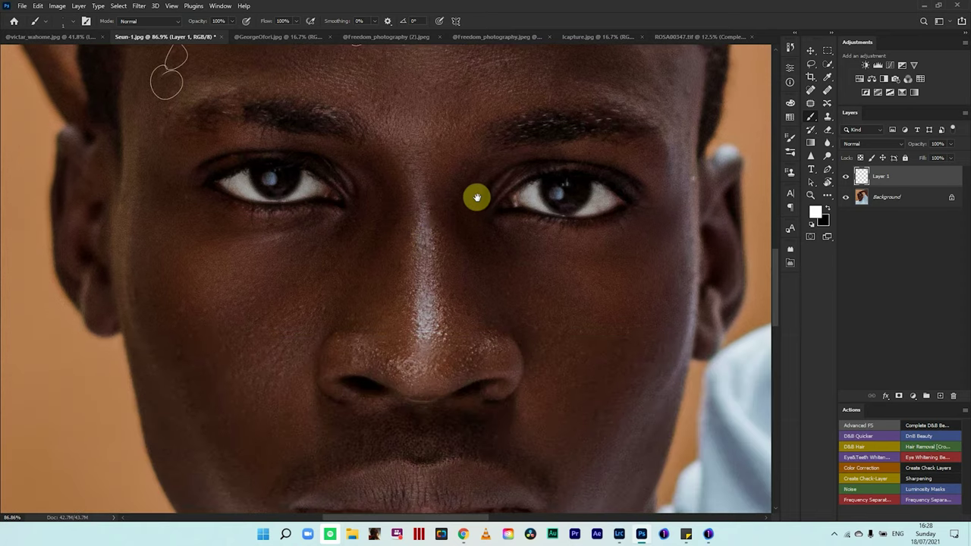
pyautogui.moveTo(440, 299); pyautogui.dragTo(454, 322)
pyautogui.moveTo(425, 334)
pyautogui.mouseDown()
pyautogui.moveTo(412, 336)
pyautogui.moveTo(382, 311)
pyautogui.mouseUp()
pyautogui.moveTo(332, 275)
pyautogui.mouseDown()
pyautogui.moveTo(338, 265)
pyautogui.moveTo(310, 258)
pyautogui.mouseUp()
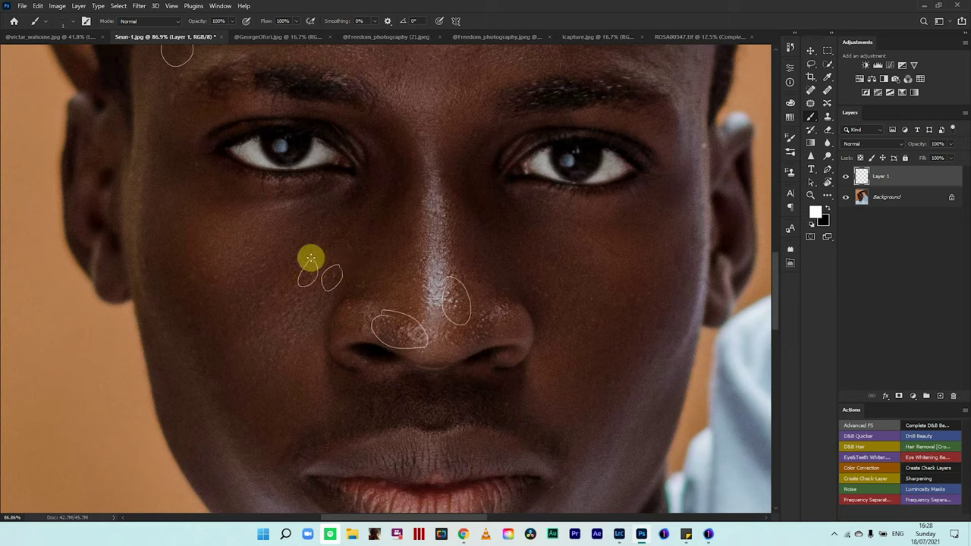
pyautogui.moveTo(198, 313)
pyautogui.mouseDown()
pyautogui.moveTo(218, 310)
pyautogui.moveTo(220, 289)
pyautogui.moveTo(286, 280)
pyautogui.moveTo(250, 308)
pyautogui.mouseUp()
# Step: Circle the blemish above the right side of the upper lip
pyautogui.hscroll(5, 286, 327)
pyautogui.scroll(-2, 321, 288)
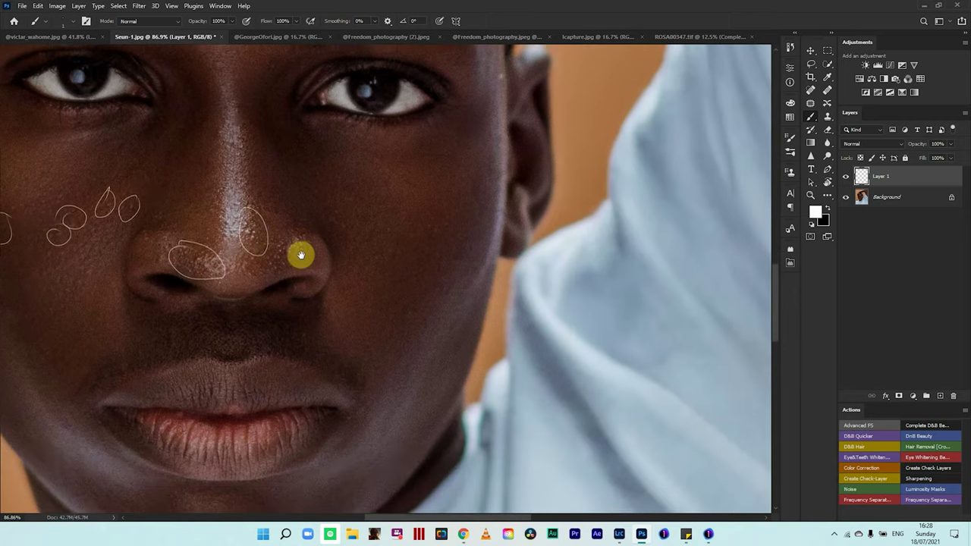
pyautogui.moveTo(328, 338)
pyautogui.mouseDown()
pyautogui.moveTo(299, 340)
pyautogui.moveTo(325, 338)
pyautogui.mouseUp()
# Step: Circle the two spots on the right temple and the uneven skin above the right eyebrow
pyautogui.scroll(5, 321, 444)
pyautogui.hscroll(2, 321, 444)
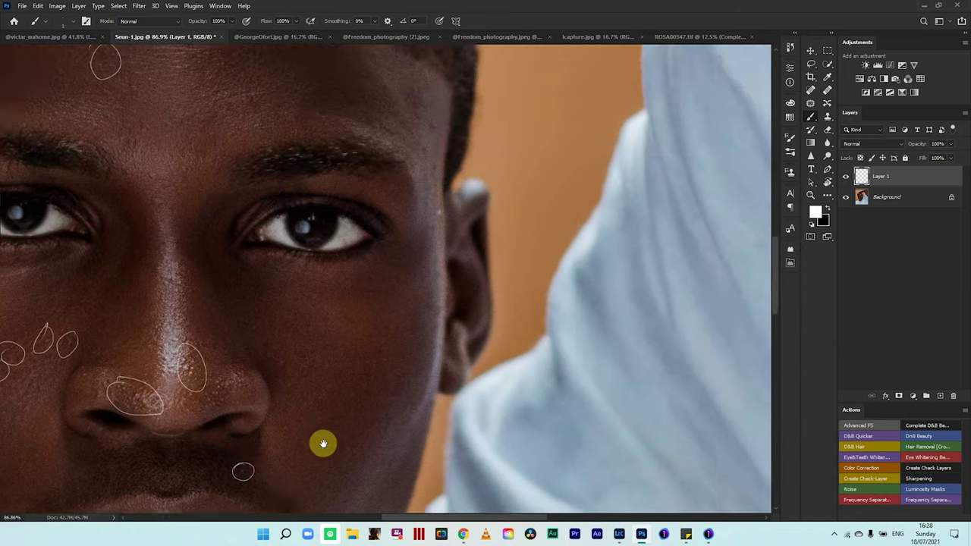
pyautogui.moveTo(425, 284); pyautogui.dragTo(425, 284)
pyautogui.moveTo(410, 222)
pyautogui.mouseDown()
pyautogui.moveTo(414, 200)
pyautogui.moveTo(406, 220)
pyautogui.mouseUp()
pyautogui.hscroll(-4, 455, 251)
pyautogui.scroll(1, 455, 251)
pyautogui.moveTo(353, 191)
pyautogui.mouseDown()
pyautogui.moveTo(394, 202)
pyautogui.moveTo(354, 187)
pyautogui.mouseUp()
# Step: Circle the two blemishes on the left side of the chin below the mouth
pyautogui.scroll(-2, 332, 225)
pyautogui.scroll(-1, 455, 238)
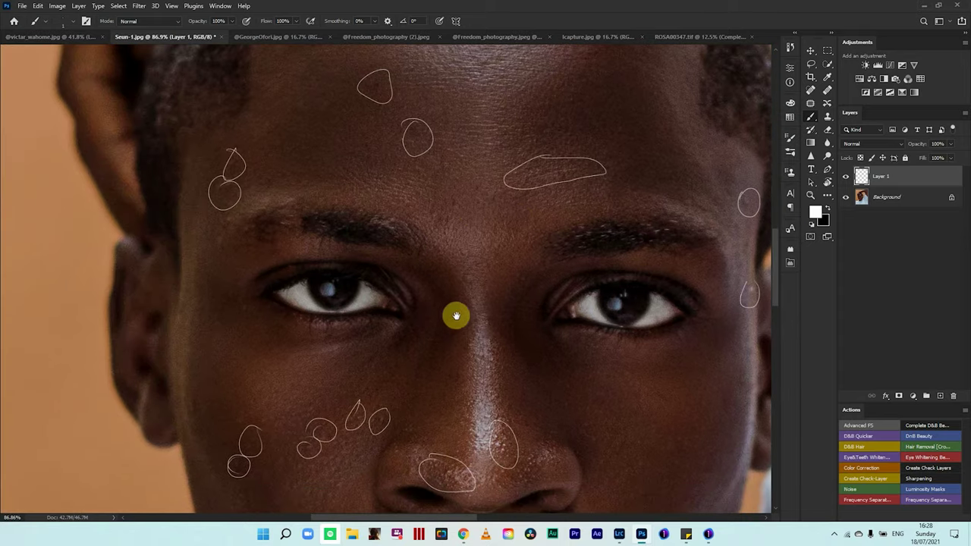
pyautogui.scroll(-2, 423, 328)
pyautogui.moveTo(412, 271); pyautogui.dragTo(401, 245)
pyautogui.scroll(4, 438, 321)
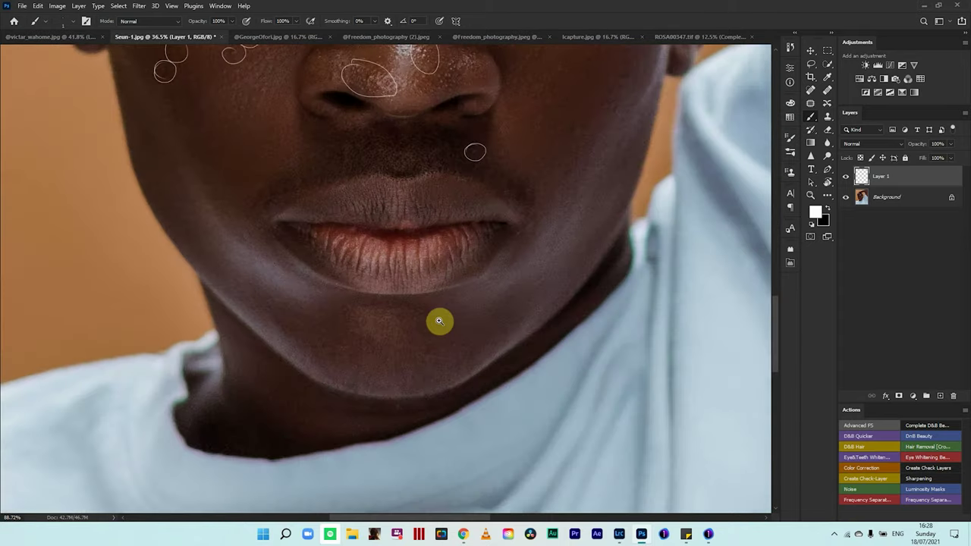
pyautogui.scroll(2, 284, 326)
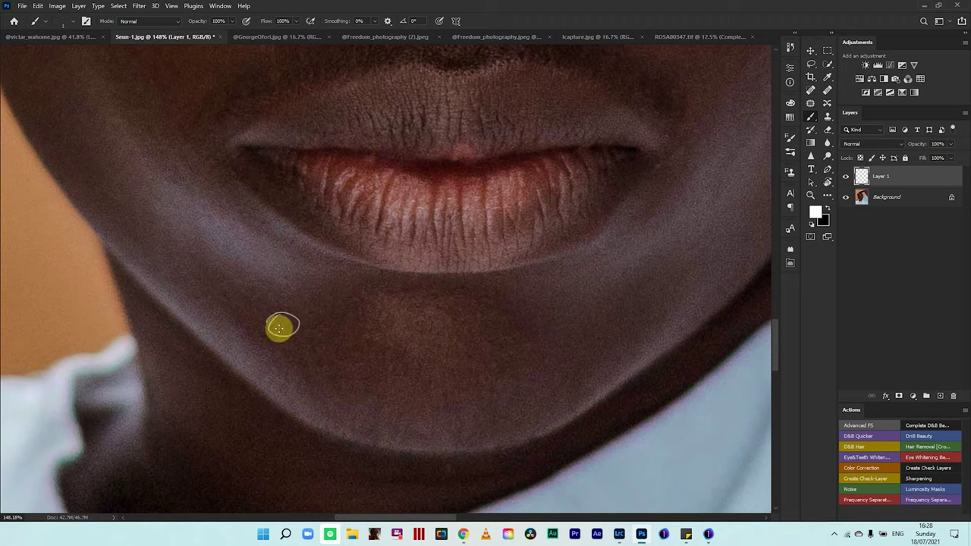
pyautogui.moveTo(328, 356); pyautogui.dragTo(327, 343)
pyautogui.moveTo(401, 354); pyautogui.dragTo(383, 460)
# Step: Circle the remaining spot on the forehead near the left hairline and check all markings on the face
pyautogui.scroll(-10, 383, 460)
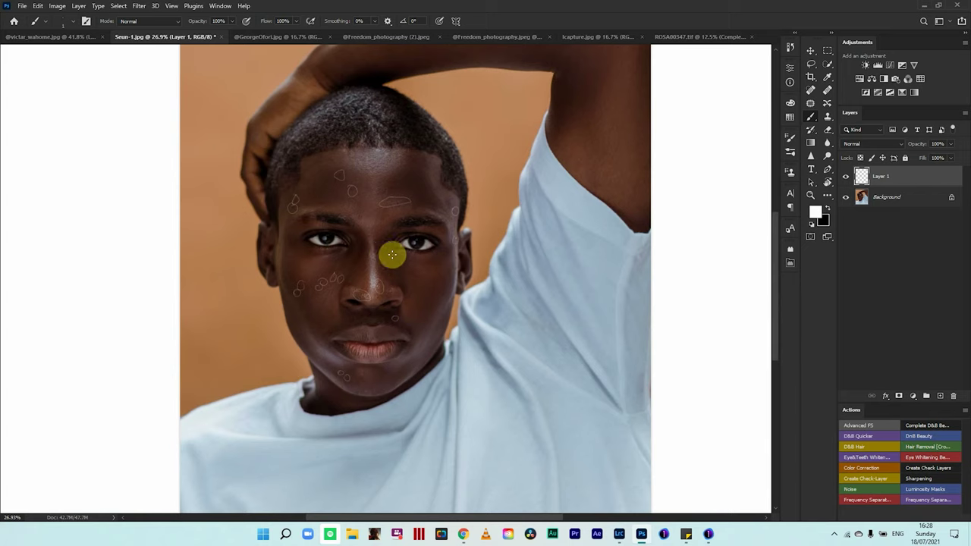
pyautogui.scroll(1, 338, 151)
pyautogui.moveTo(394, 161); pyautogui.dragTo(333, 181)
pyautogui.moveTo(253, 214); pyautogui.dragTo(251, 217)
pyautogui.scroll(-8, 251, 260)
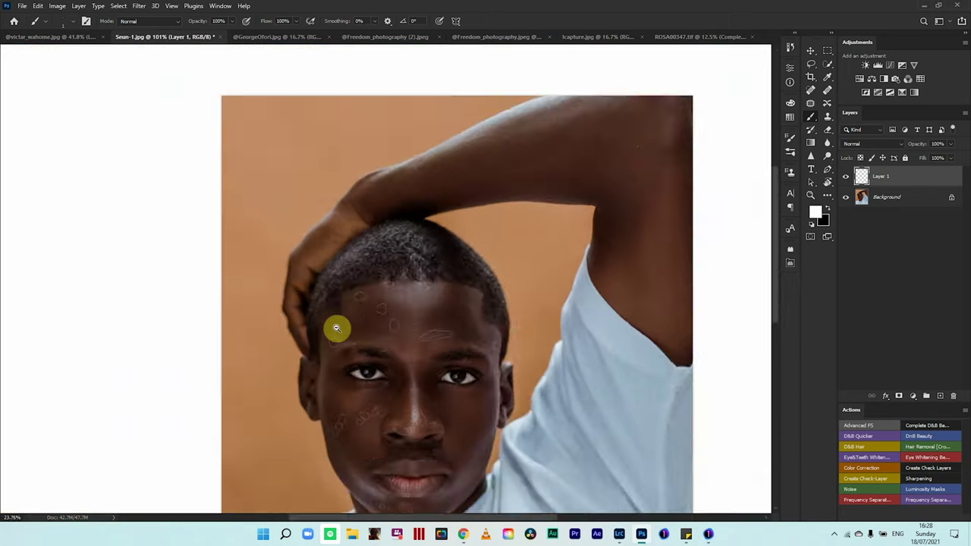
pyautogui.scroll(10, 358, 303)
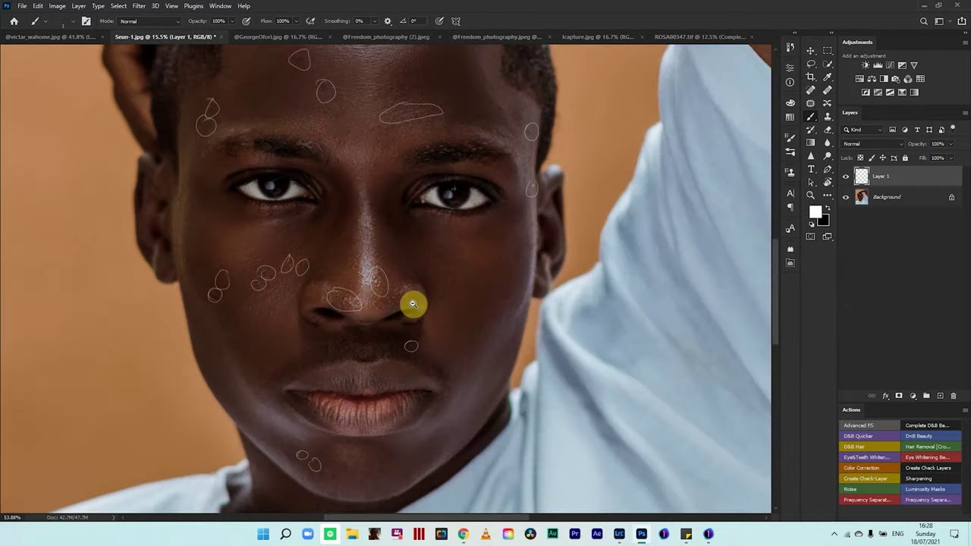
# Step: Circle the shiny nose tip in black, then mark it and the blemish areas on both sides of the nose with white crosses
pyautogui.scroll(2, 380, 263)
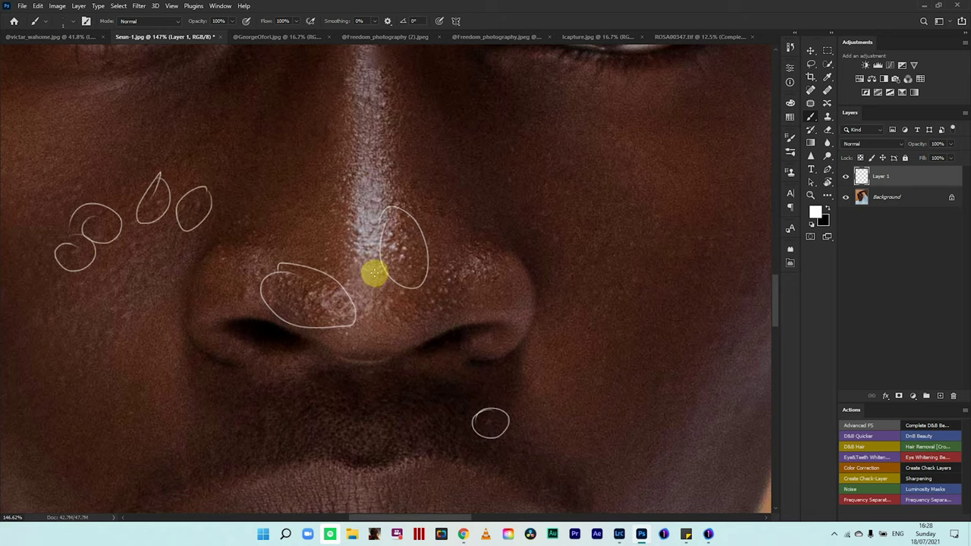
pyautogui.press('x')
pyautogui.moveTo(370, 253)
pyautogui.mouseDown()
pyautogui.moveTo(343, 298)
pyautogui.moveTo(396, 276)
pyautogui.moveTo(365, 315)
pyautogui.moveTo(363, 251)
pyautogui.moveTo(382, 264)
pyautogui.moveTo(384, 314)
pyautogui.mouseUp()
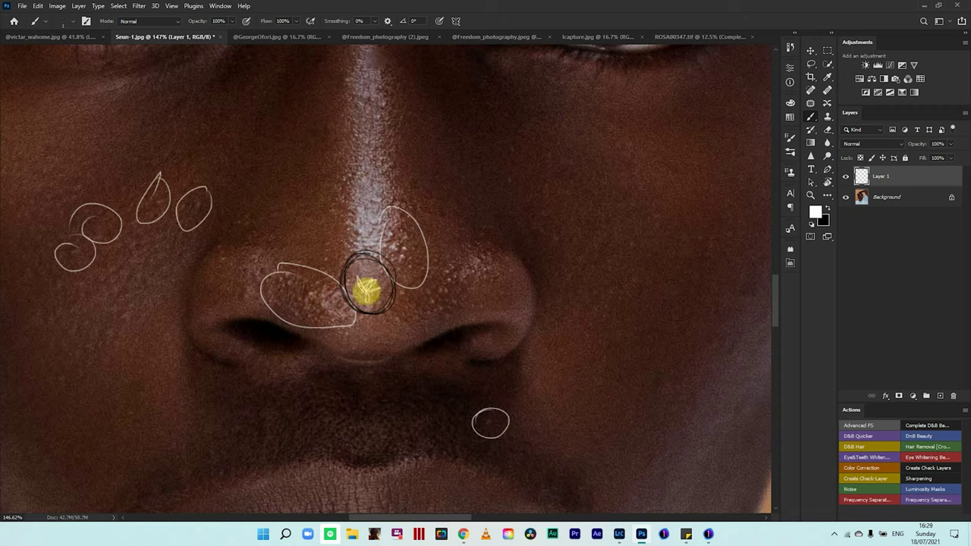
pyautogui.moveTo(367, 291)
pyautogui.mouseDown()
pyautogui.moveTo(308, 304)
pyautogui.moveTo(317, 310)
pyautogui.moveTo(358, 271)
pyautogui.mouseUp()
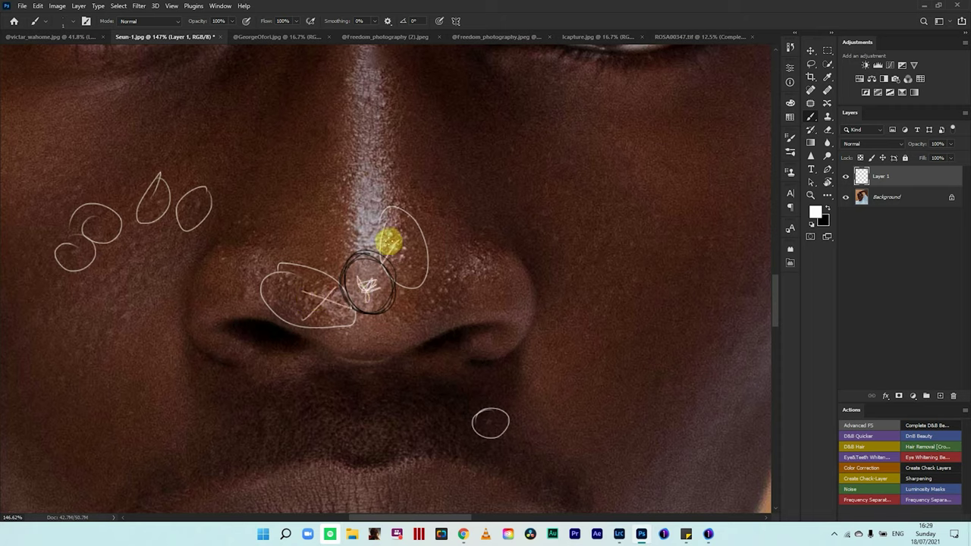
pyautogui.moveTo(443, 262); pyautogui.dragTo(480, 302)
pyautogui.moveTo(480, 261)
pyautogui.mouseDown()
pyautogui.moveTo(442, 302)
pyautogui.moveTo(459, 332)
pyautogui.mouseUp()
# Step: Sketch thin white guide lines over the whole portrait, around the head, the ear and the raised forearm
pyautogui.hotkey('ctrl', '0')
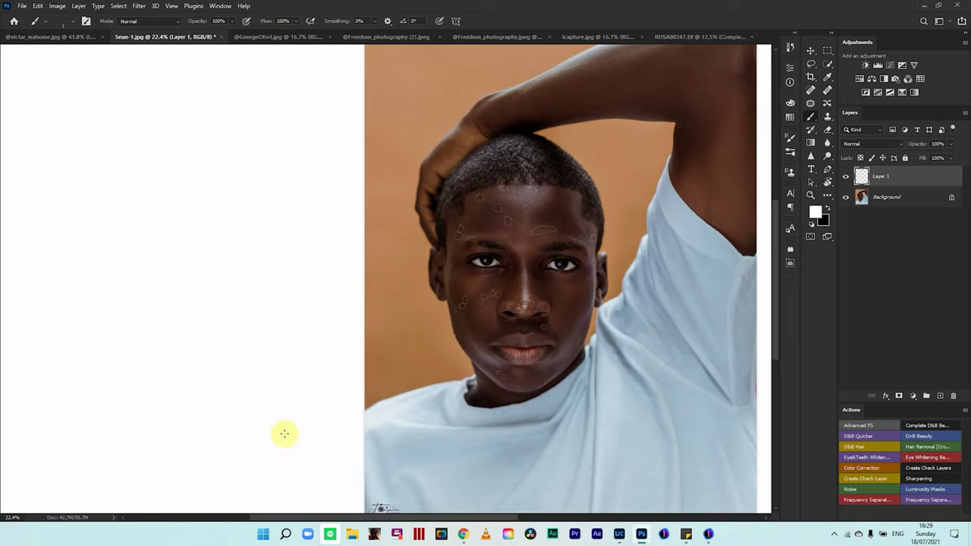
pyautogui.scroll(-3, 402, 358)
pyautogui.scroll(3, 396, 365)
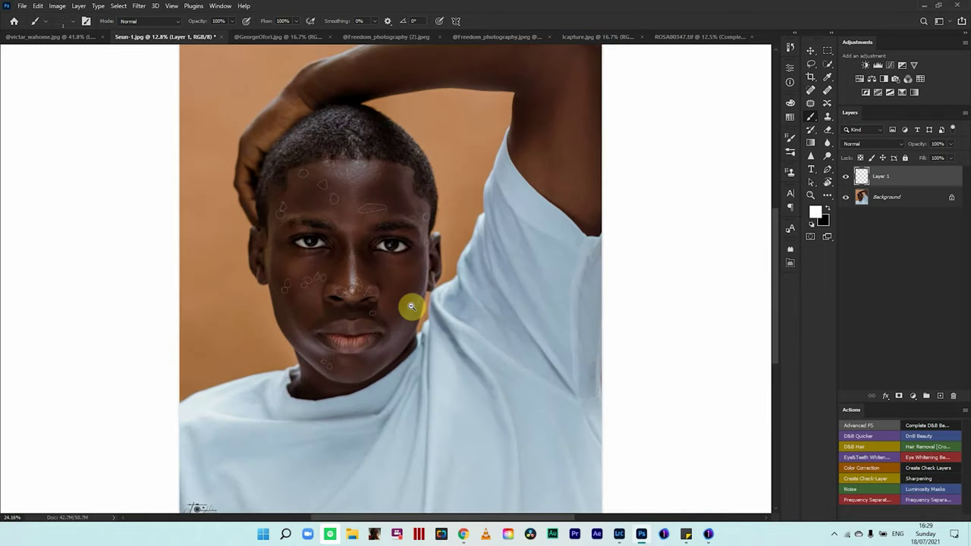
pyautogui.scroll(-1, 412, 305)
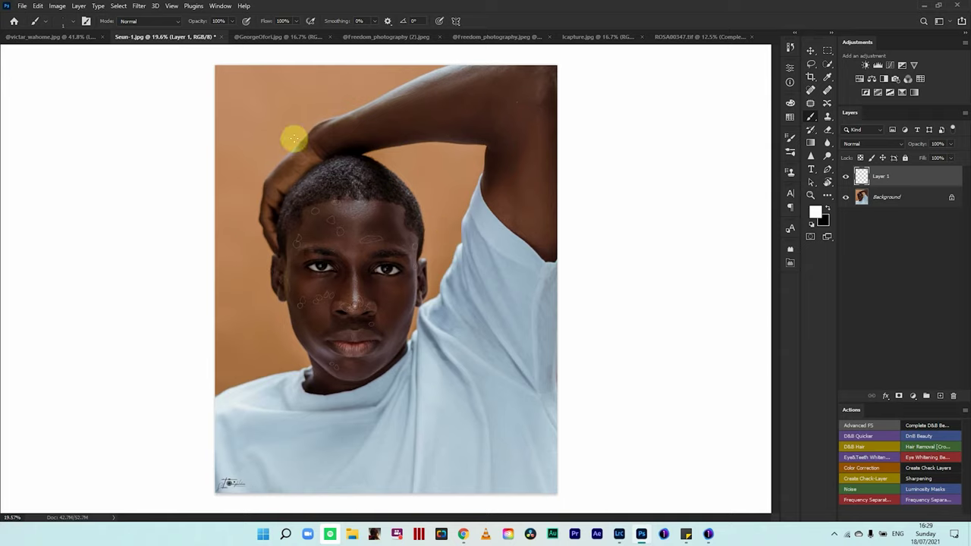
pyautogui.moveTo(291, 141); pyautogui.dragTo(322, 182)
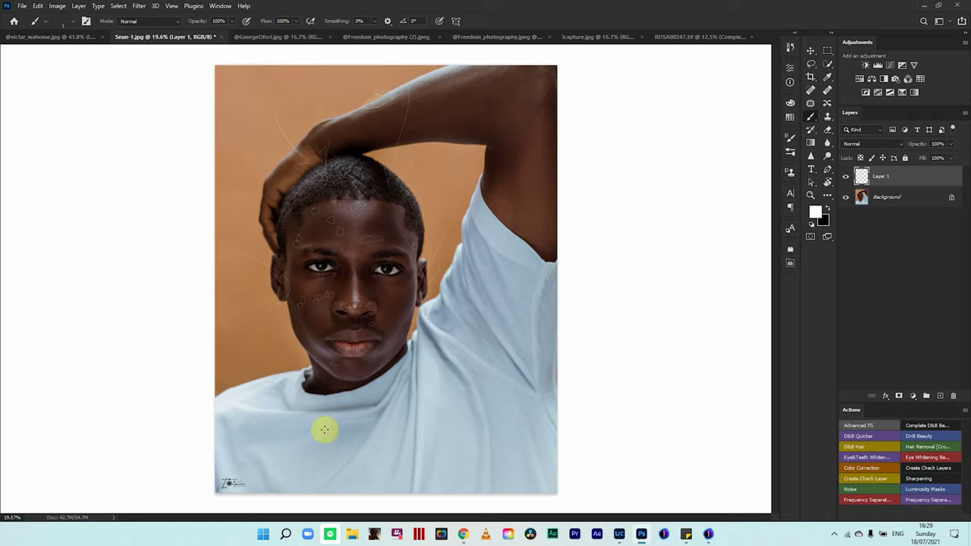
# Step: Switch to the beach photo and examine the sand on the thigh, the hand and the white blanket up close
pyautogui.click(283, 38)
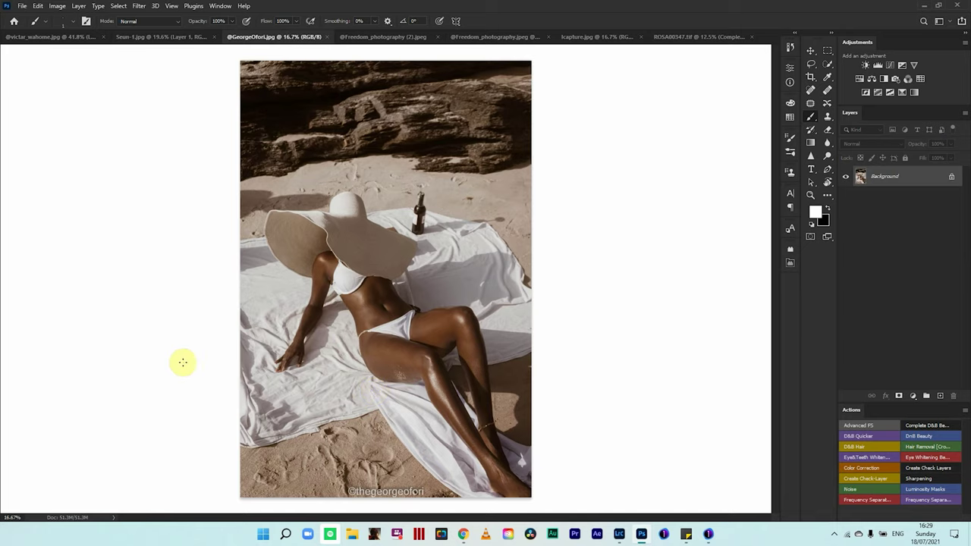
pyautogui.moveTo(373, 311); pyautogui.dragTo(465, 308)
pyautogui.moveTo(514, 349)
pyautogui.mouseDown()
pyautogui.moveTo(469, 266)
pyautogui.moveTo(399, 241)
pyautogui.moveTo(338, 300)
pyautogui.moveTo(357, 306)
pyautogui.moveTo(347, 324)
pyautogui.mouseUp()
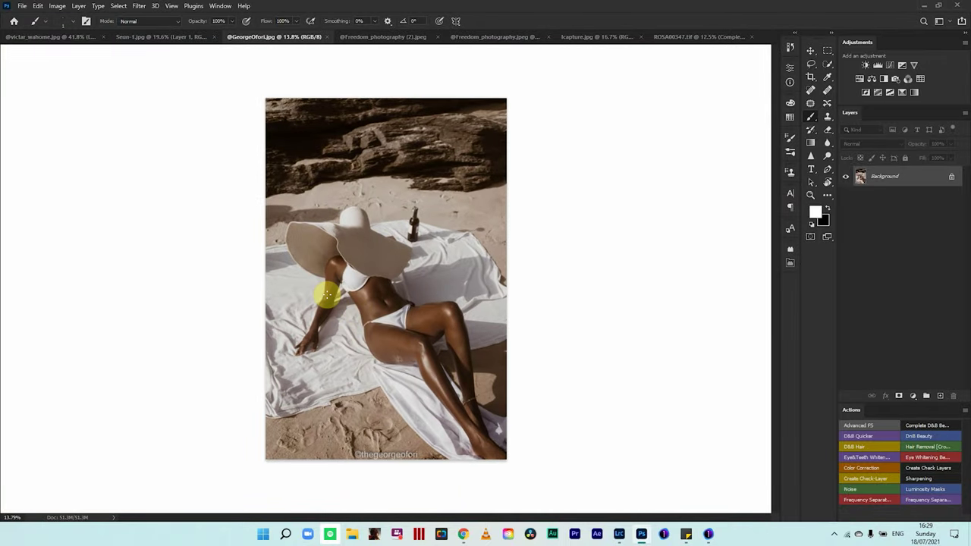
pyautogui.moveTo(379, 398); pyautogui.dragTo(395, 372)
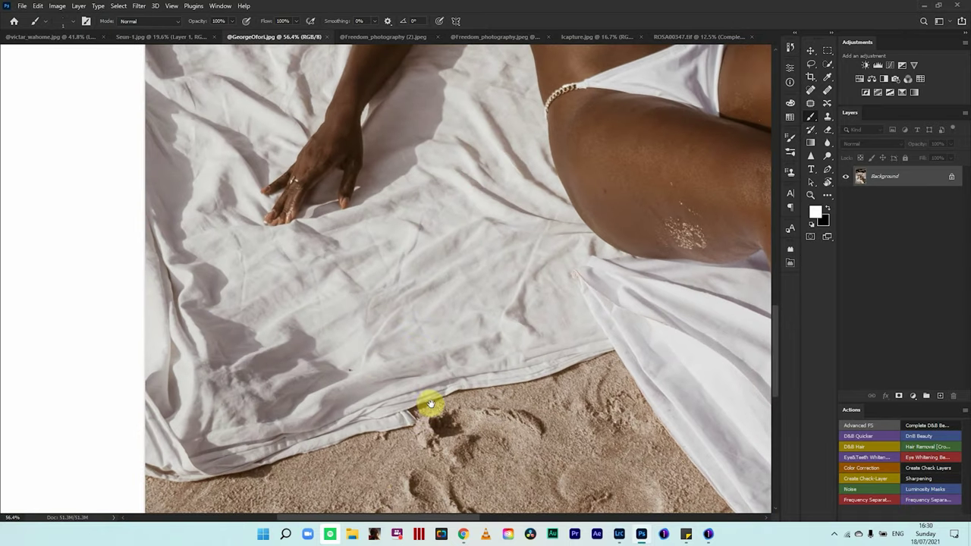
pyautogui.moveTo(429, 403); pyautogui.dragTo(395, 378)
pyautogui.moveTo(336, 354); pyautogui.dragTo(379, 404)
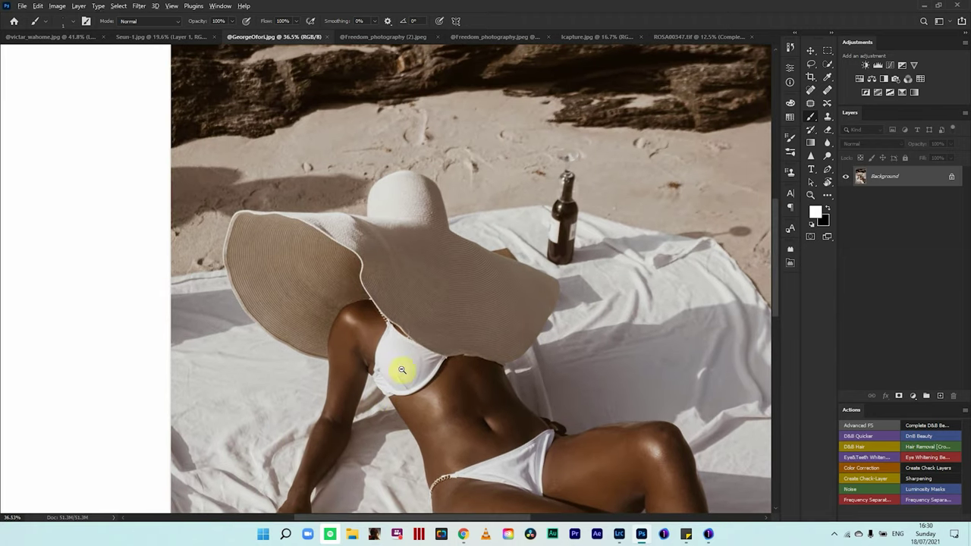
# Step: Examine the skin highlights on the woman's arm and torso and the edge of the sun hat in the beach photo
pyautogui.moveTo(402, 373); pyautogui.dragTo(466, 403)
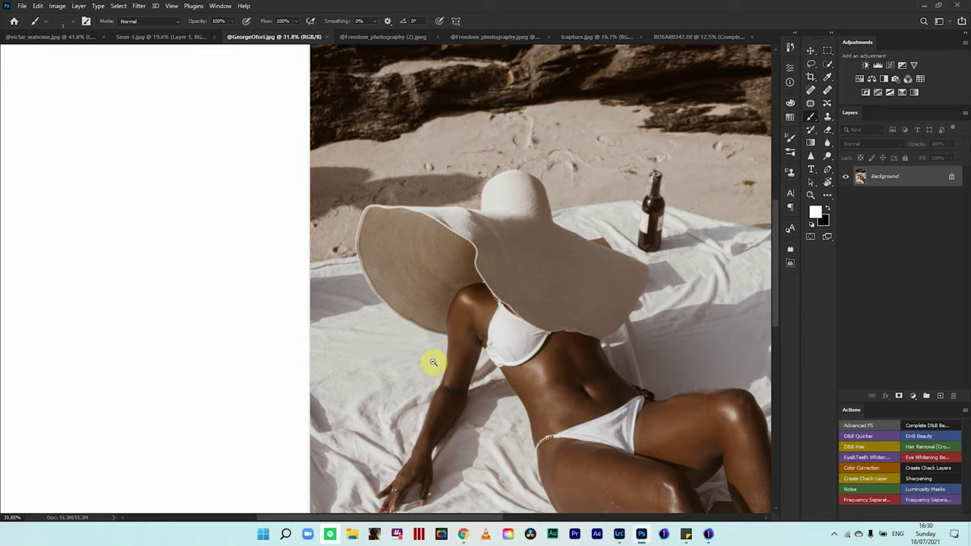
pyautogui.moveTo(432, 364); pyautogui.dragTo(399, 362)
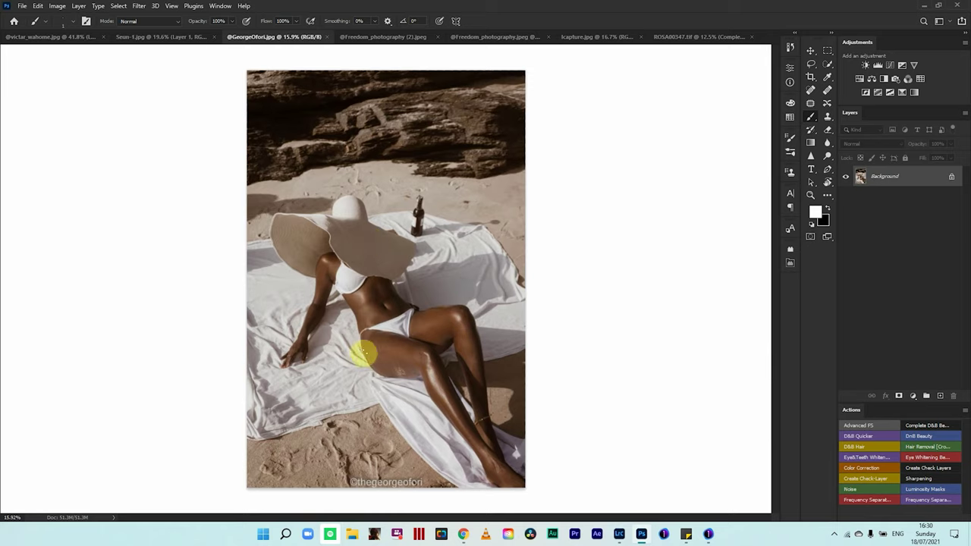
pyautogui.moveTo(441, 336); pyautogui.dragTo(373, 363)
pyautogui.moveTo(445, 391); pyautogui.dragTo(442, 326)
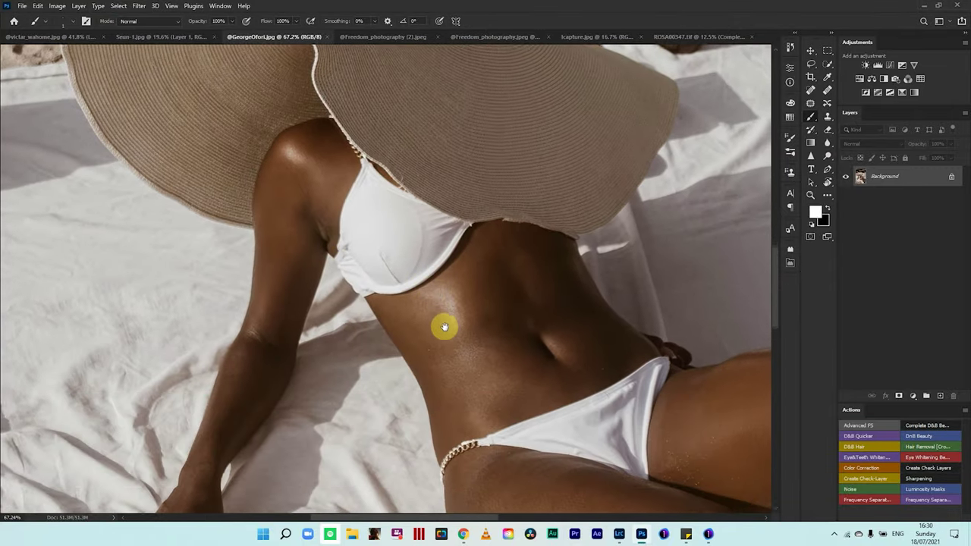
pyautogui.moveTo(267, 366); pyautogui.dragTo(453, 340)
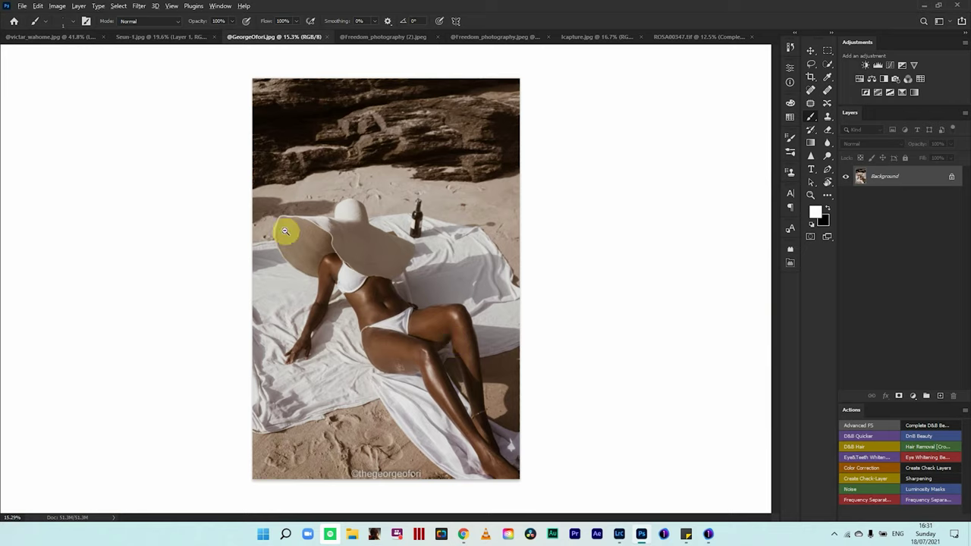
pyautogui.scroll(10, 401, 264)
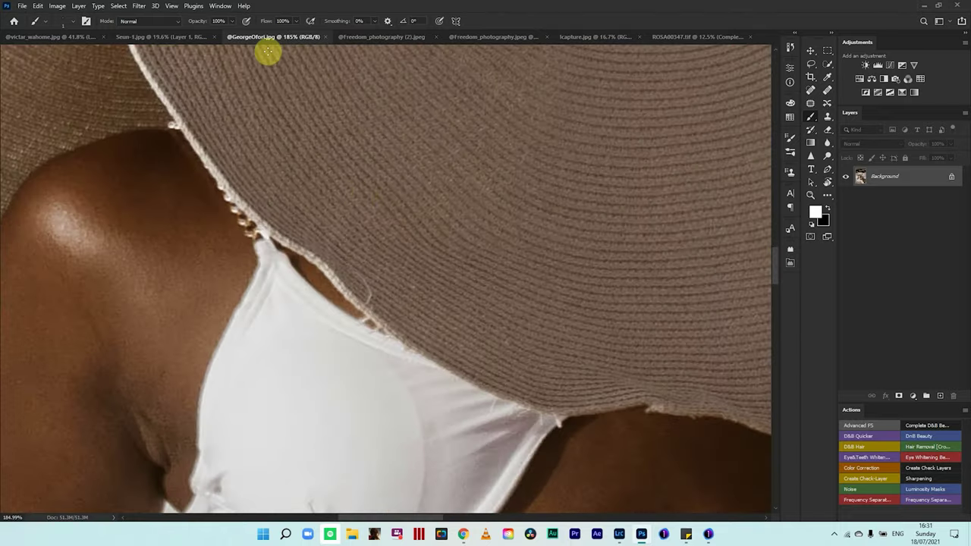
# Step: Compare the marked male portrait with the beach photo, viewing the whole beach image again
pyautogui.click(72, 37)
pyautogui.click(191, 38)
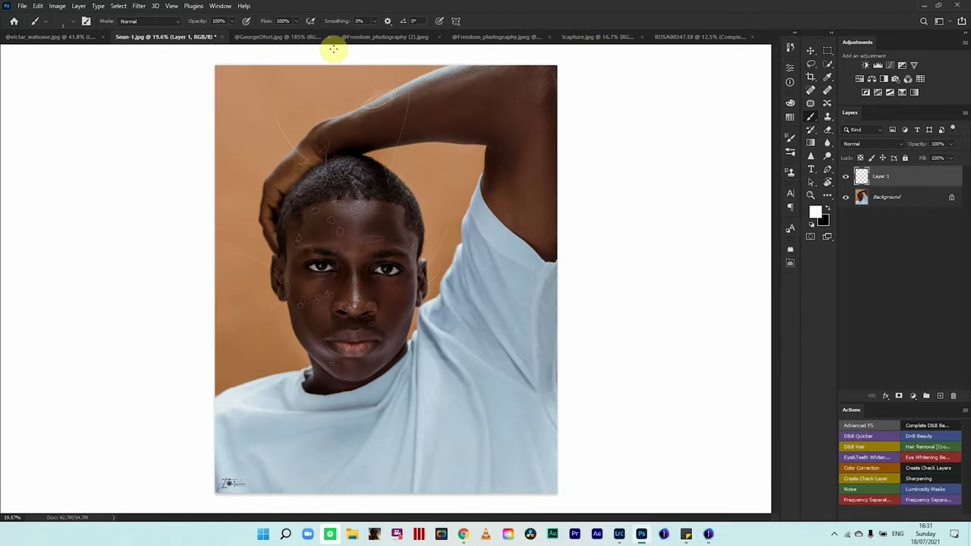
pyautogui.click(306, 37)
pyautogui.moveTo(190, 263); pyautogui.dragTo(145, 325)
pyautogui.hotkey('ctrl', '0')
pyautogui.moveTo(317, 338); pyautogui.dragTo(353, 311)
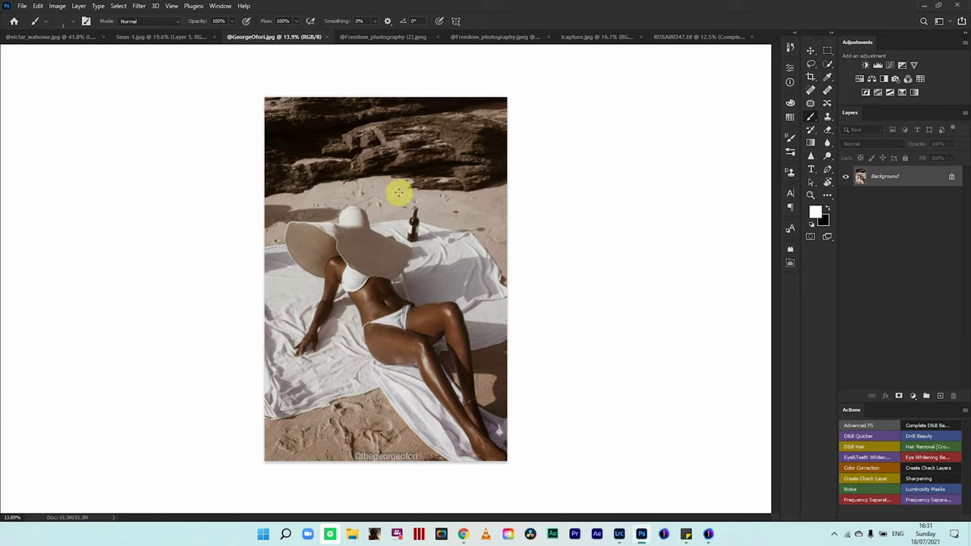
pyautogui.hotkey('ctrl', 'Tab')
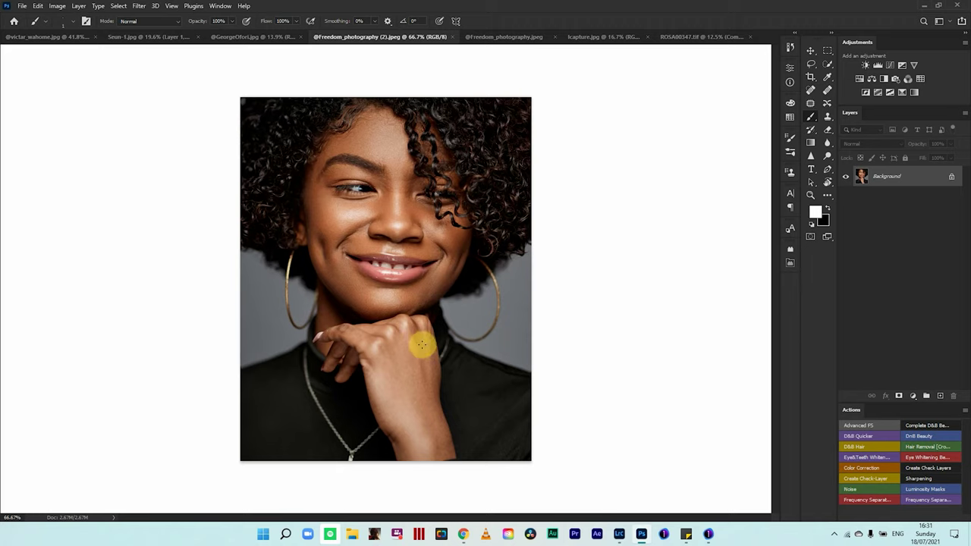
pyautogui.moveTo(390, 243)
pyautogui.mouseDown()
pyautogui.moveTo(410, 167)
pyautogui.moveTo(424, 235)
pyautogui.moveTo(373, 235)
pyautogui.moveTo(384, 234)
pyautogui.mouseUp()
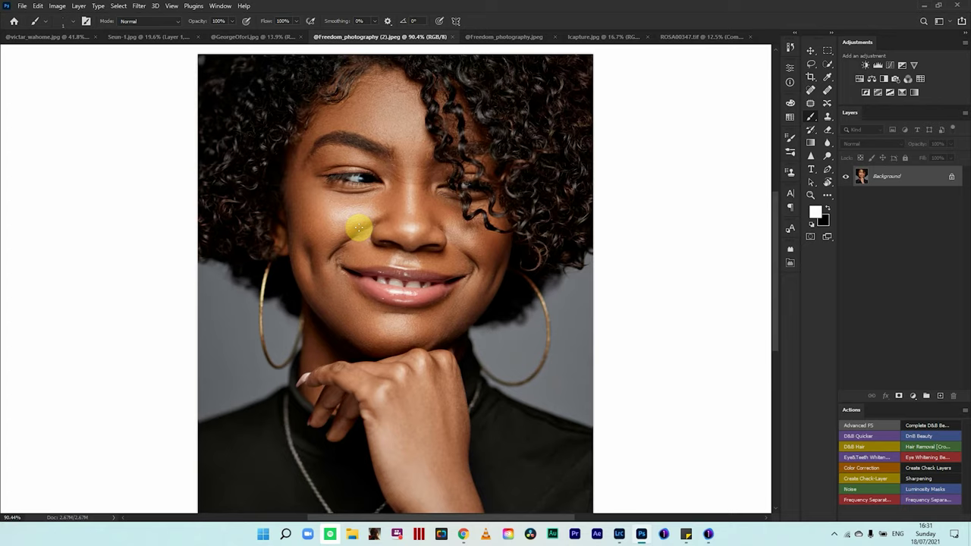
pyautogui.hotkey('ctrl', 'shift', 'n')
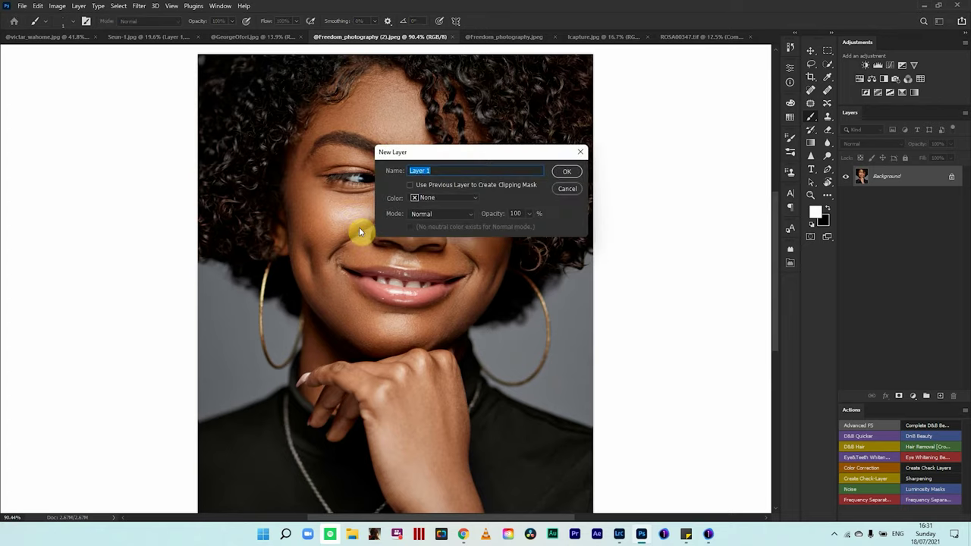
pyautogui.press('Return')
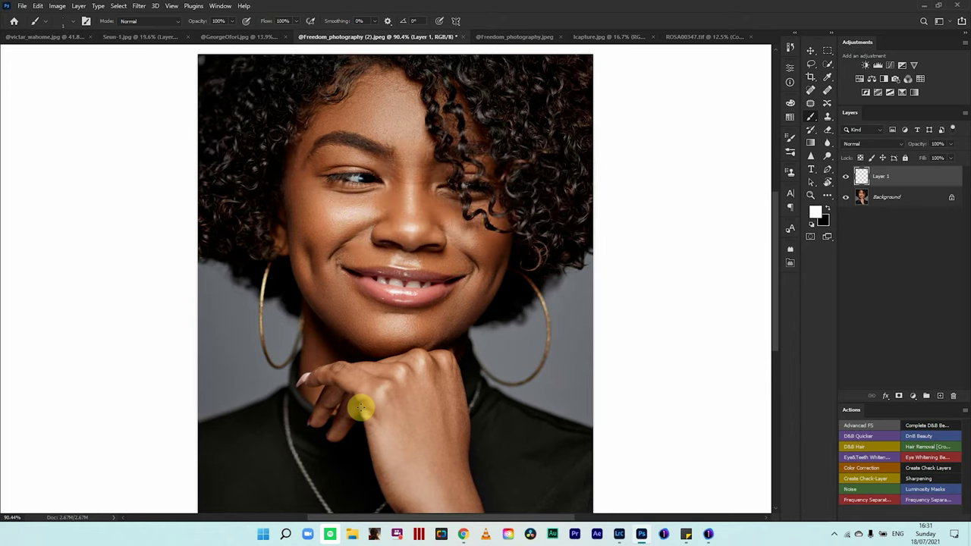
pyautogui.scroll(-3, 395, 372)
pyautogui.scroll(2, 395, 372)
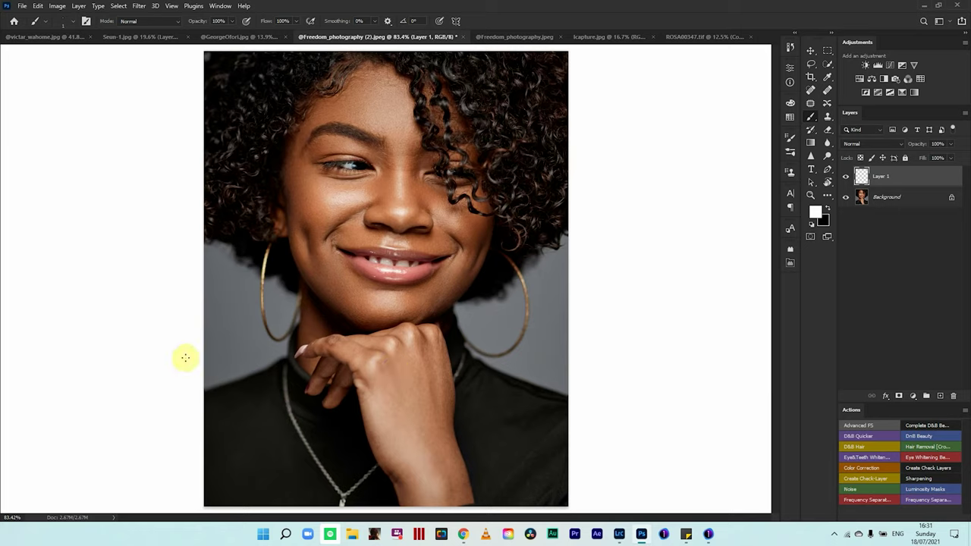
pyautogui.moveTo(305, 340)
pyautogui.mouseDown()
pyautogui.moveTo(426, 320)
pyautogui.moveTo(470, 346)
pyautogui.moveTo(504, 429)
pyautogui.moveTo(493, 493)
pyautogui.moveTo(402, 506)
pyautogui.moveTo(317, 452)
pyautogui.moveTo(283, 375)
pyautogui.moveTo(306, 351)
pyautogui.moveTo(350, 334)
pyautogui.moveTo(315, 343)
pyautogui.mouseUp()
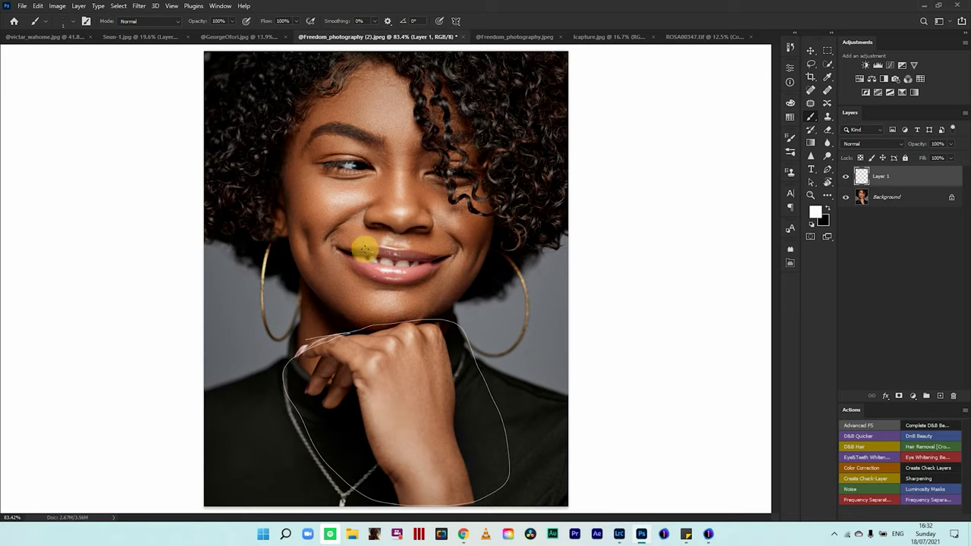
# Step: Hide the outline layer and add a Curves adjustment that darkens the image from a tone sampled on the hand
pyautogui.click(847, 178)
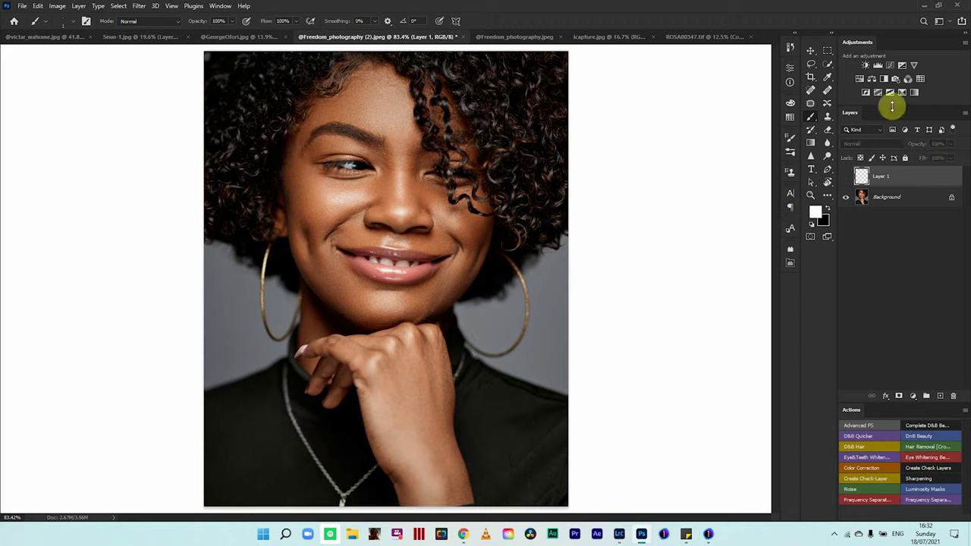
pyautogui.click(891, 66)
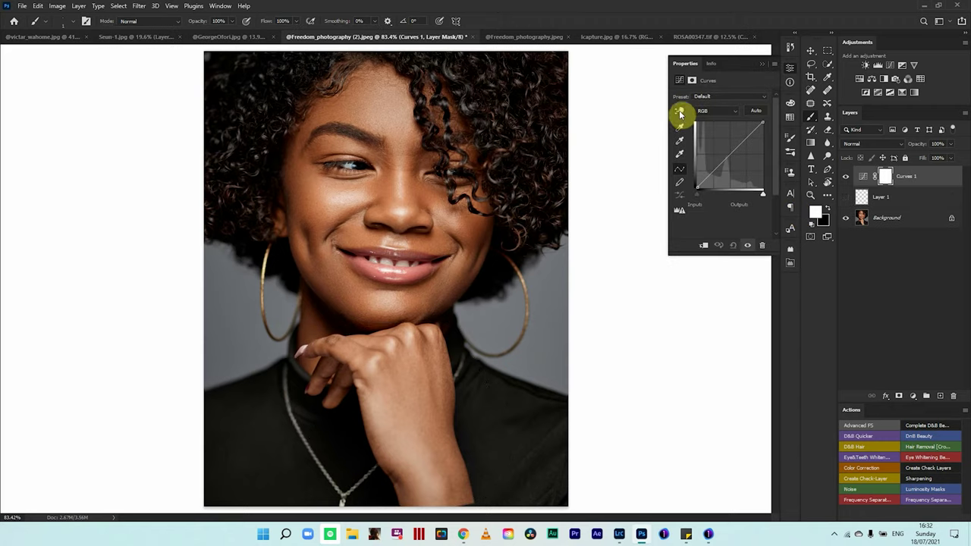
pyautogui.click(680, 111)
pyautogui.moveTo(419, 372); pyautogui.dragTo(398, 416)
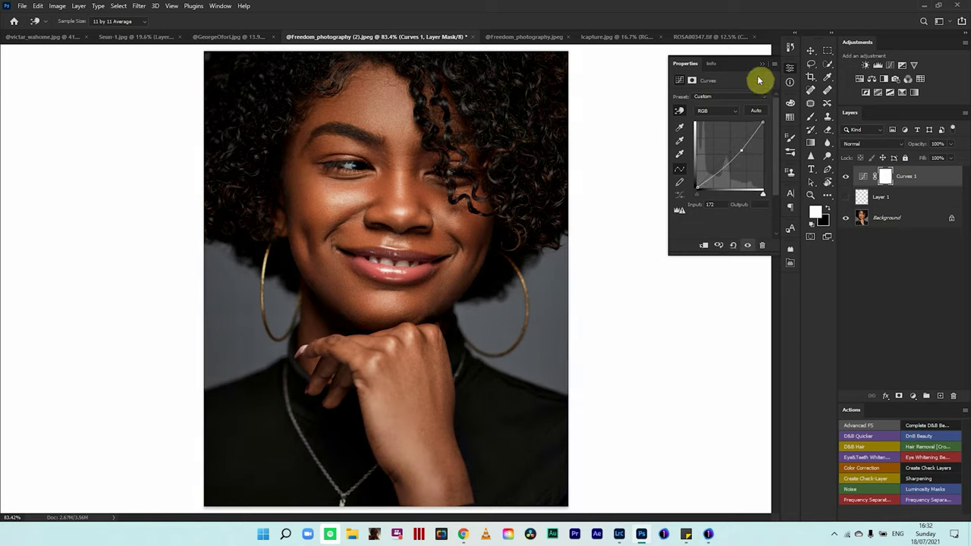
pyautogui.click(763, 63)
# Step: Invert the Curves mask to black and paint white over the hand and fingers to darken only that area
pyautogui.hotkey('ctrl', 'i')
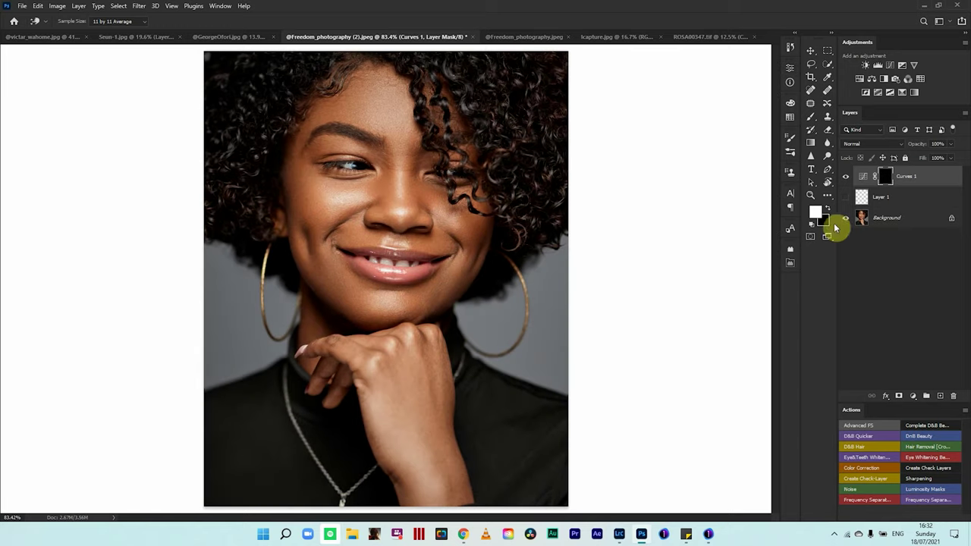
pyautogui.press('b')
pyautogui.press(']')
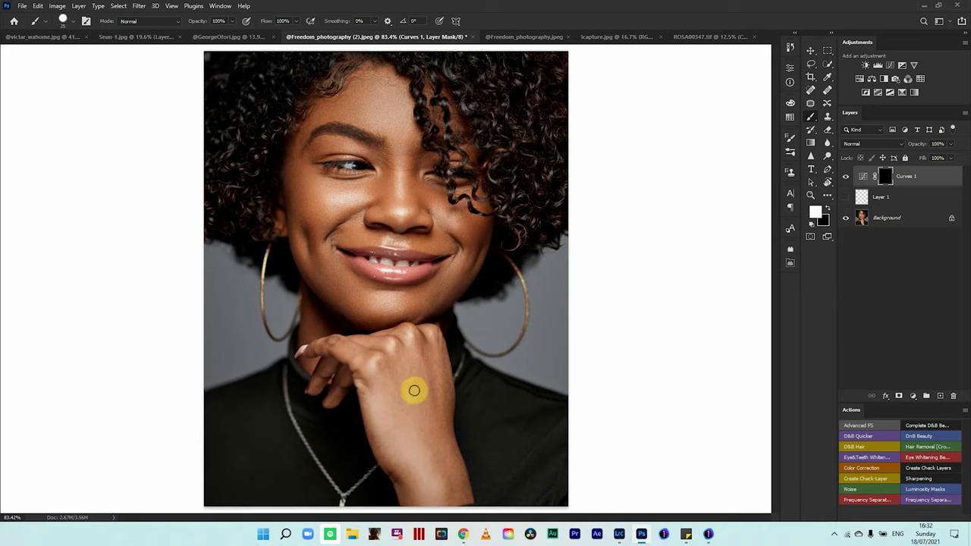
pyautogui.moveTo(403, 412)
pyautogui.mouseDown()
pyautogui.moveTo(435, 476)
pyautogui.moveTo(422, 490)
pyautogui.moveTo(449, 493)
pyautogui.moveTo(414, 375)
pyautogui.moveTo(430, 395)
pyautogui.moveTo(433, 383)
pyautogui.moveTo(405, 354)
pyautogui.moveTo(336, 359)
pyautogui.mouseUp()
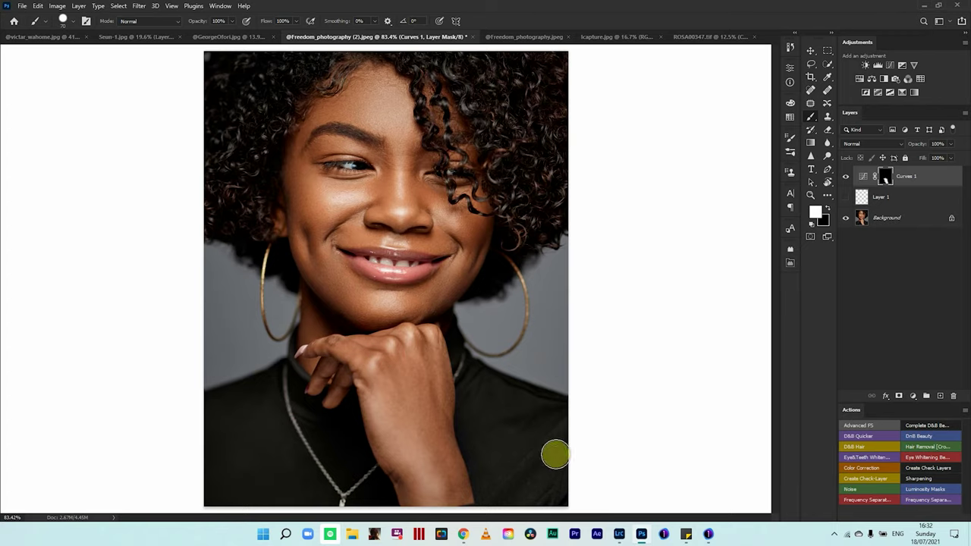
# Step: Add a new layer in Color blend mode and paint the skin tone sampled from the cheek over the hand
pyautogui.hotkey('ctrl', 'shift', 'n')
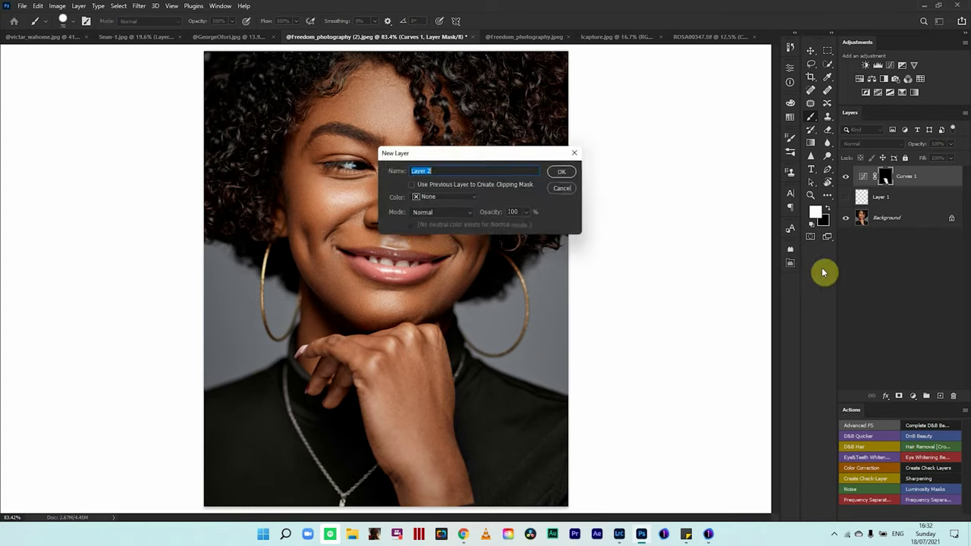
pyautogui.press('Return')
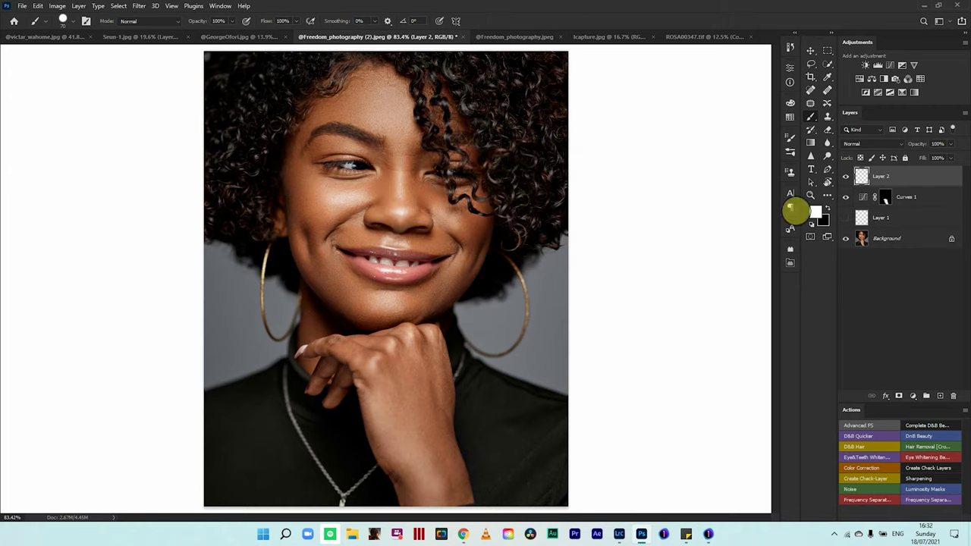
pyautogui.click(869, 143)
pyautogui.click(861, 386)
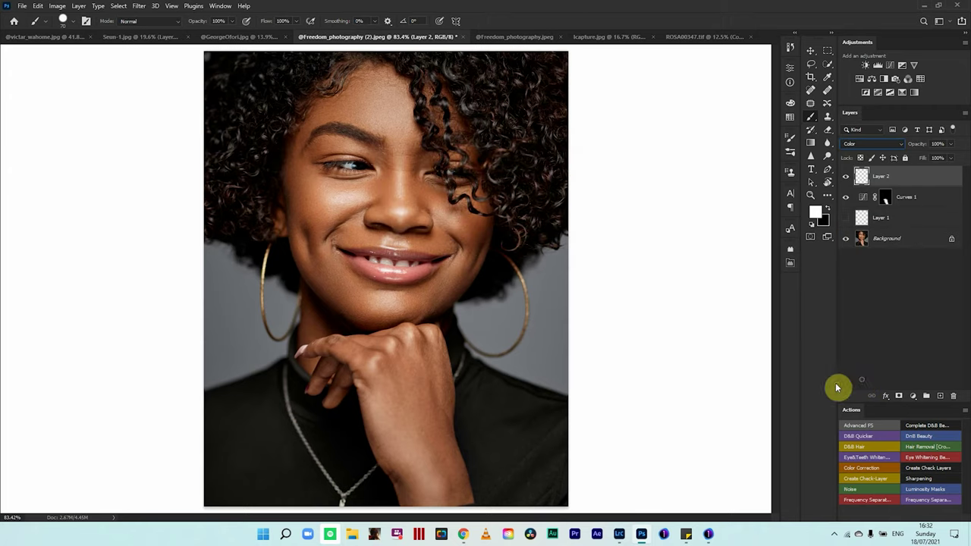
pyautogui.keyDown('alt'); pyautogui.click(311, 196); pyautogui.keyUp('alt')
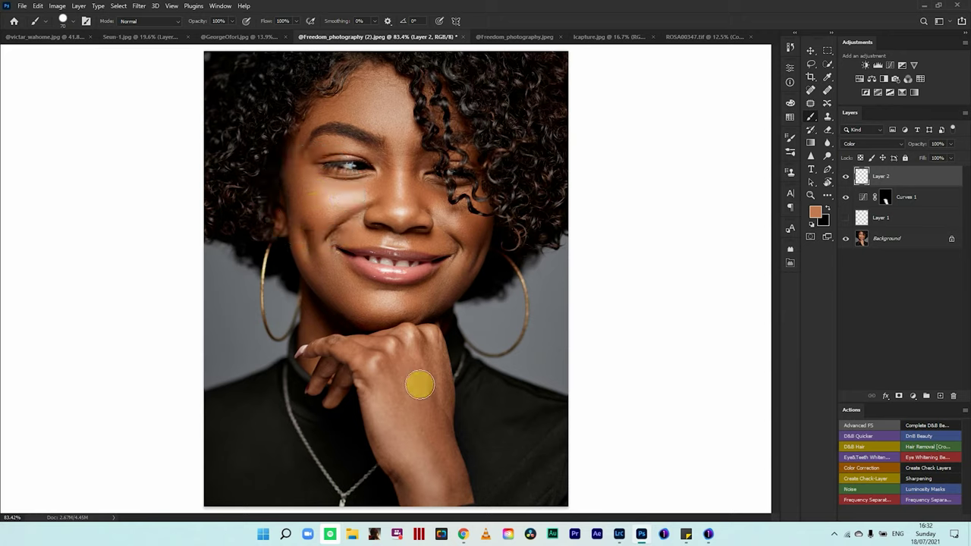
pyautogui.moveTo(411, 423)
pyautogui.mouseDown()
pyautogui.moveTo(439, 502)
pyautogui.moveTo(435, 377)
pyautogui.moveTo(381, 353)
pyautogui.mouseUp()
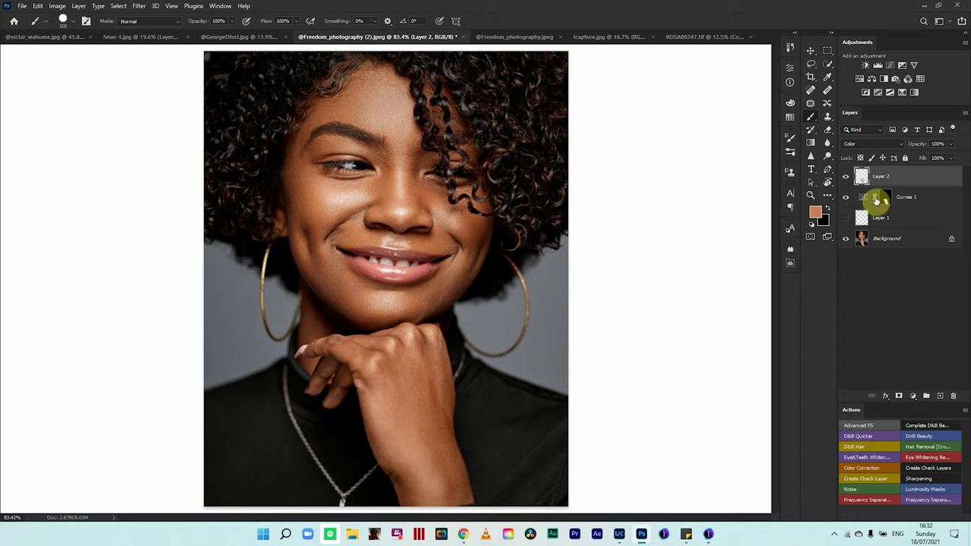
# Step: Group the Curves adjustment with the Color blend layer and toggle the group's visibility to compare the hand before and after
pyautogui.keyDown('shift'); pyautogui.click(930, 198); pyautogui.keyUp('shift')
pyautogui.hotkey('ctrl', 'g')
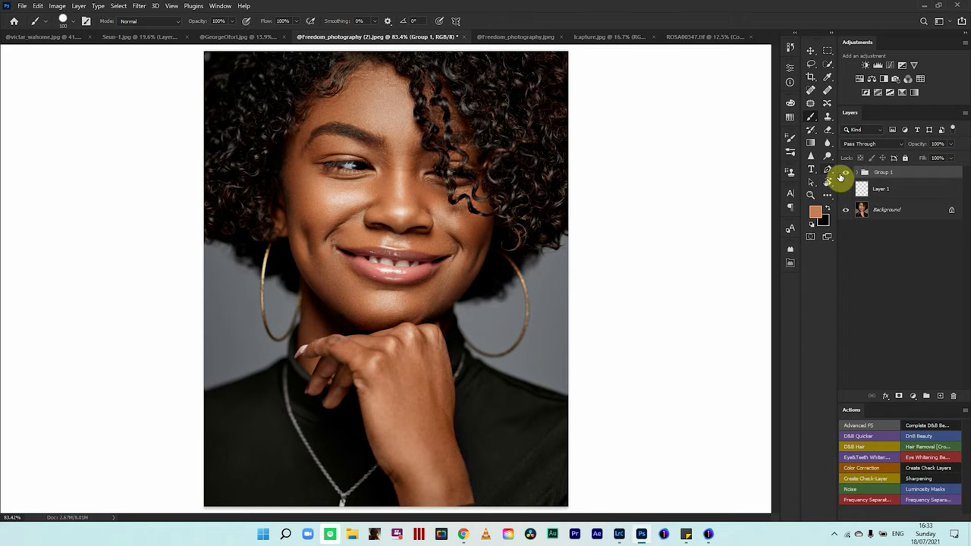
pyautogui.click(846, 174)
pyautogui.click(845, 174)
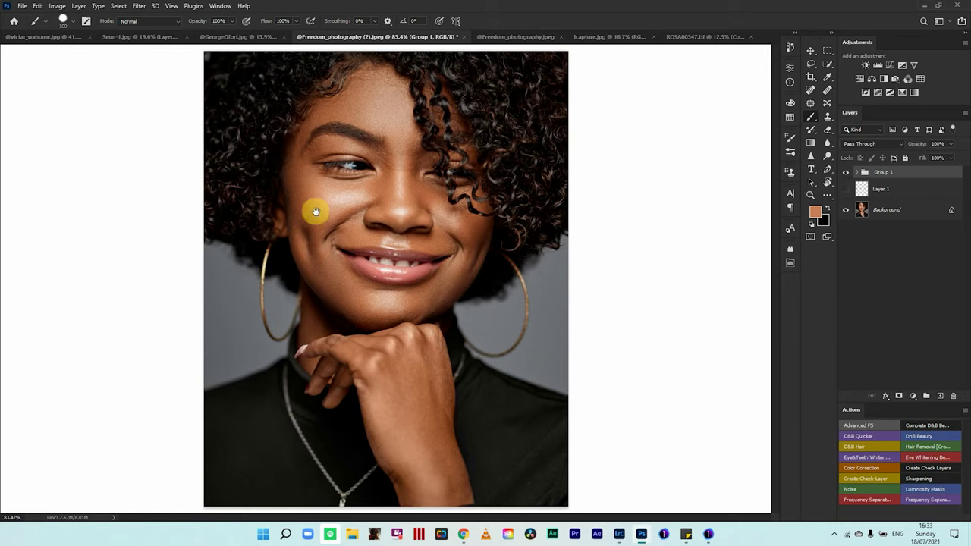
pyautogui.moveTo(339, 164); pyautogui.dragTo(364, 190)
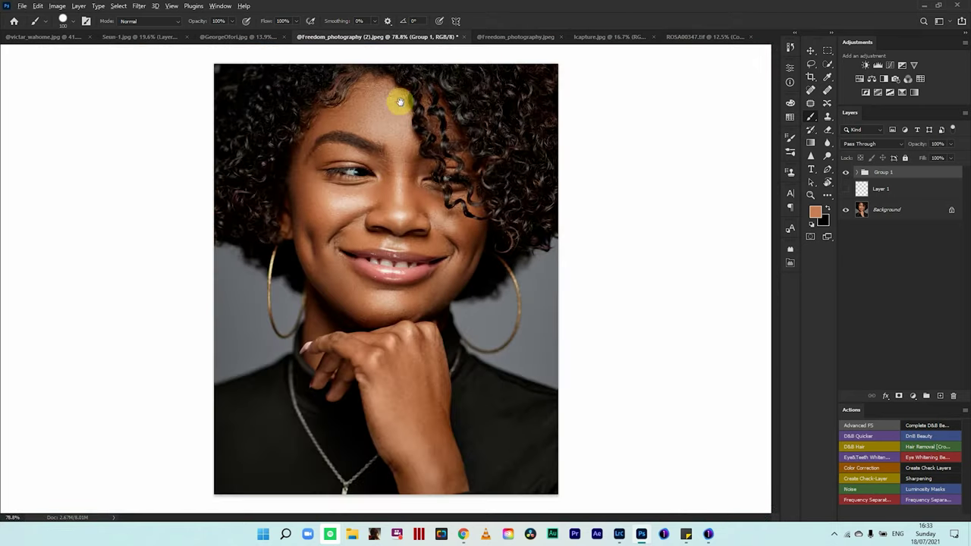
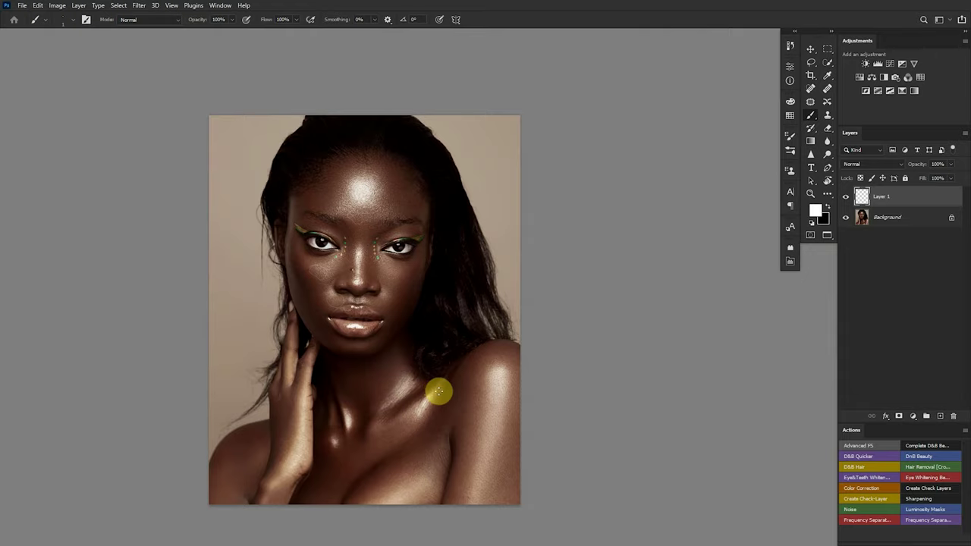
# Step: Circle the eye area with the green and yellow liner on Layer 1 of the dark-toned portrait
pyautogui.scroll(8, 321, 241)
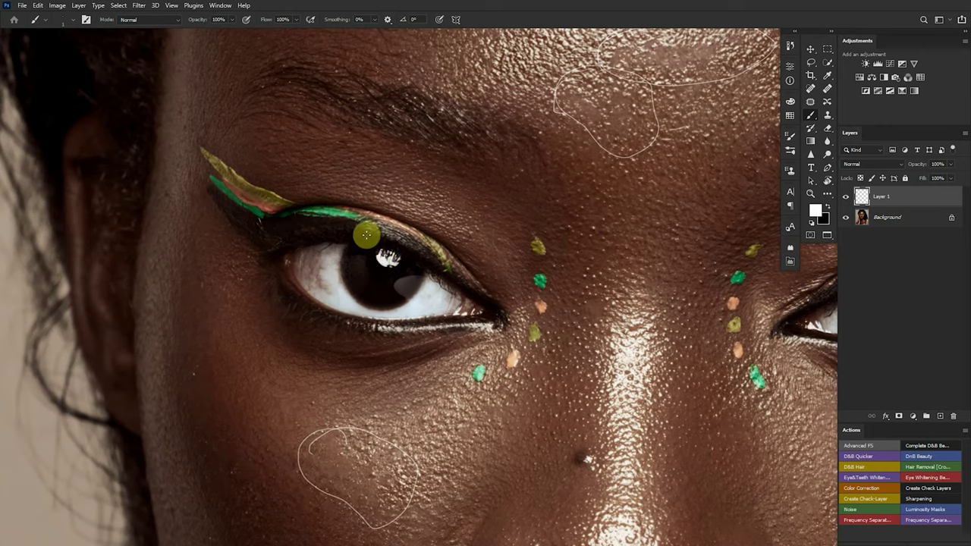
pyautogui.moveTo(366, 235)
pyautogui.mouseDown()
pyautogui.moveTo(331, 220)
pyautogui.moveTo(268, 240)
pyautogui.moveTo(265, 301)
pyautogui.moveTo(340, 366)
pyautogui.moveTo(462, 380)
pyautogui.moveTo(545, 320)
pyautogui.moveTo(527, 244)
pyautogui.moveTo(426, 197)
pyautogui.moveTo(333, 196)
pyautogui.moveTo(255, 251)
pyautogui.moveTo(269, 349)
pyautogui.moveTo(347, 406)
pyautogui.moveTo(465, 394)
pyautogui.moveTo(524, 332)
pyautogui.moveTo(487, 234)
pyautogui.moveTo(362, 188)
pyautogui.moveTo(241, 241)
pyautogui.moveTo(256, 340)
pyautogui.moveTo(370, 383)
pyautogui.moveTo(487, 368)
pyautogui.moveTo(516, 284)
pyautogui.moveTo(392, 201)
pyautogui.moveTo(271, 307)
pyautogui.mouseUp()
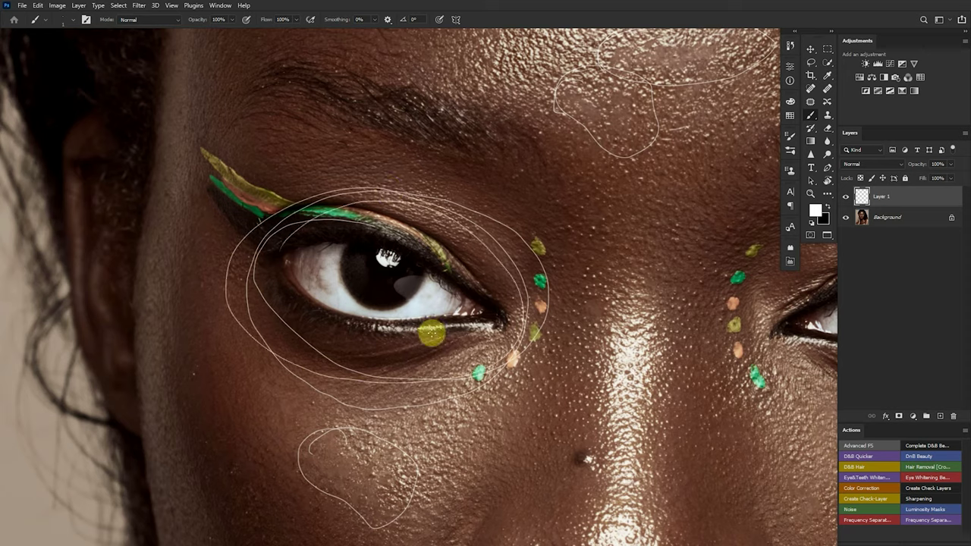
pyautogui.scroll(-5, 421, 299)
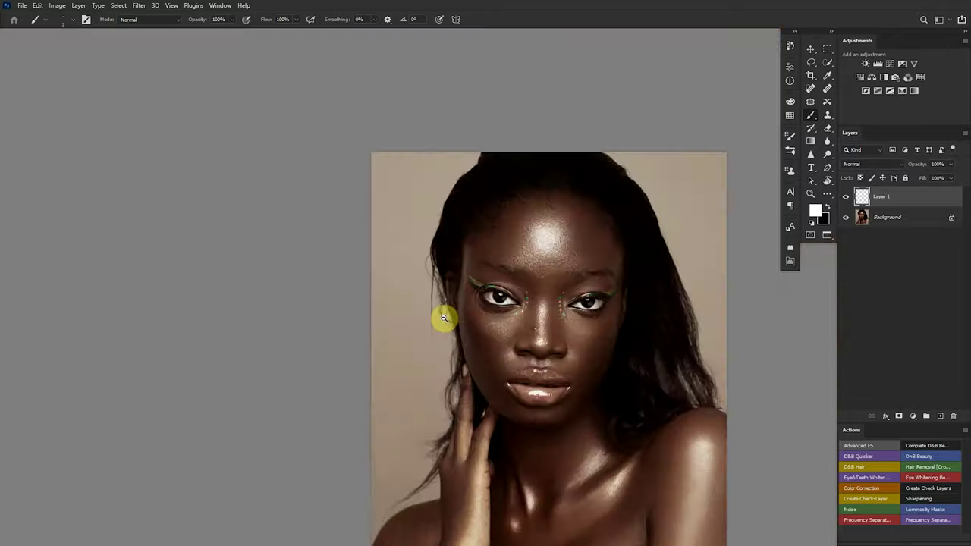
# Step: Examine the portrait's skin texture around the eyes and forehead, both up close and in full view
pyautogui.moveTo(445, 321); pyautogui.dragTo(396, 302)
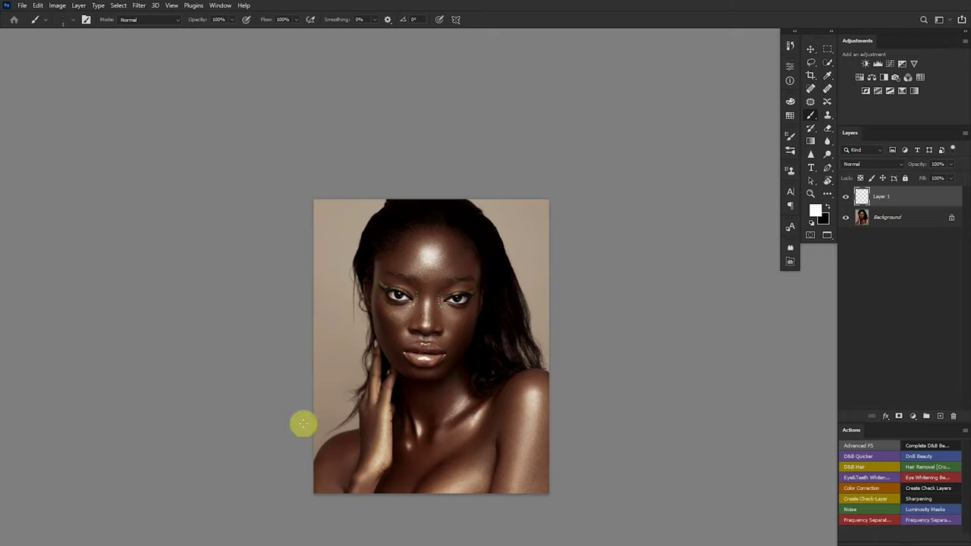
pyautogui.scroll(6, 390, 271)
pyautogui.scroll(3, 419, 292)
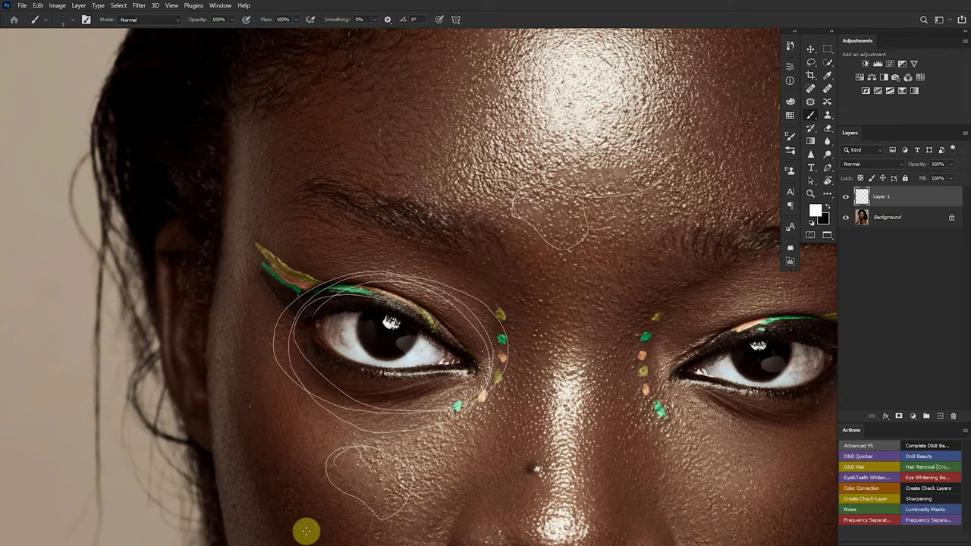
pyautogui.scroll(-5, 456, 385)
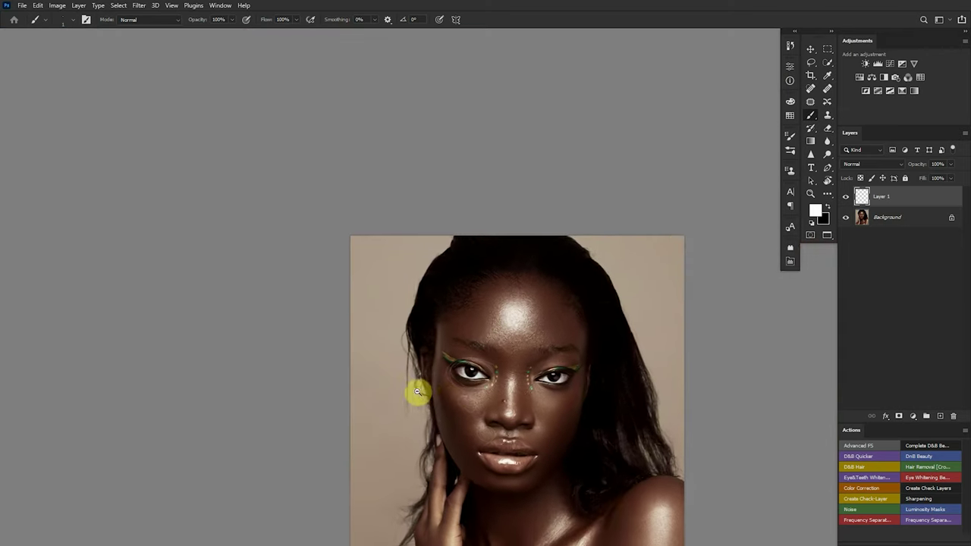
pyautogui.scroll(4, 413, 390)
pyautogui.scroll(3, 419, 312)
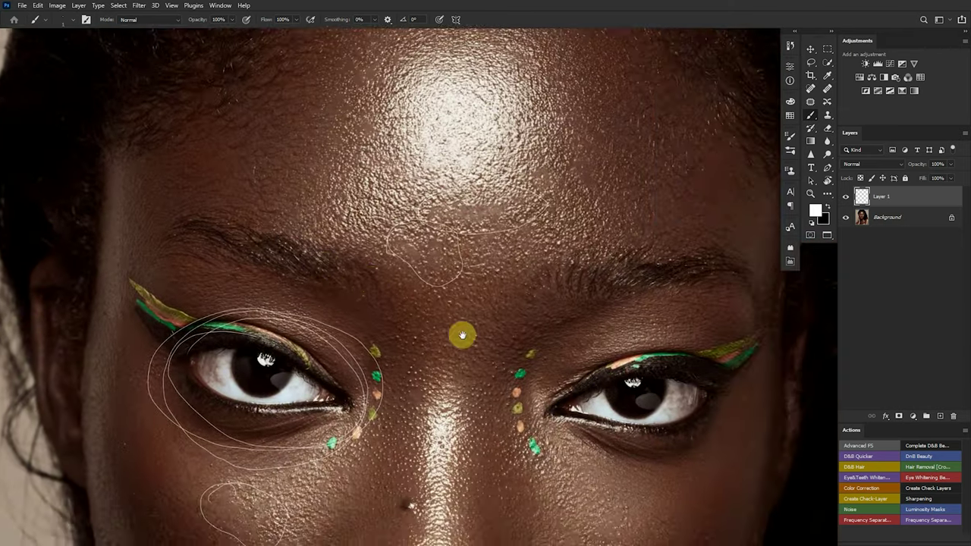
pyautogui.scroll(-4, 436, 276)
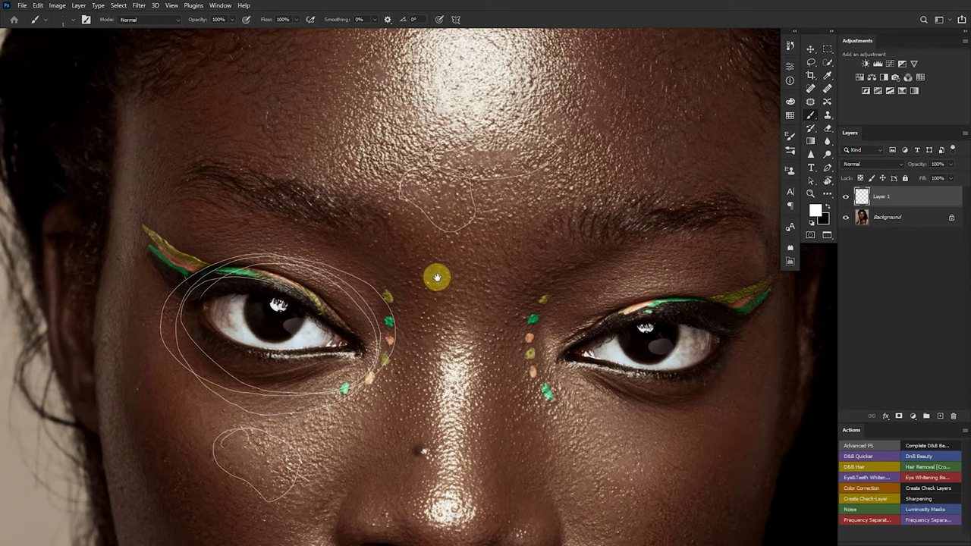
pyautogui.scroll(-5, 471, 351)
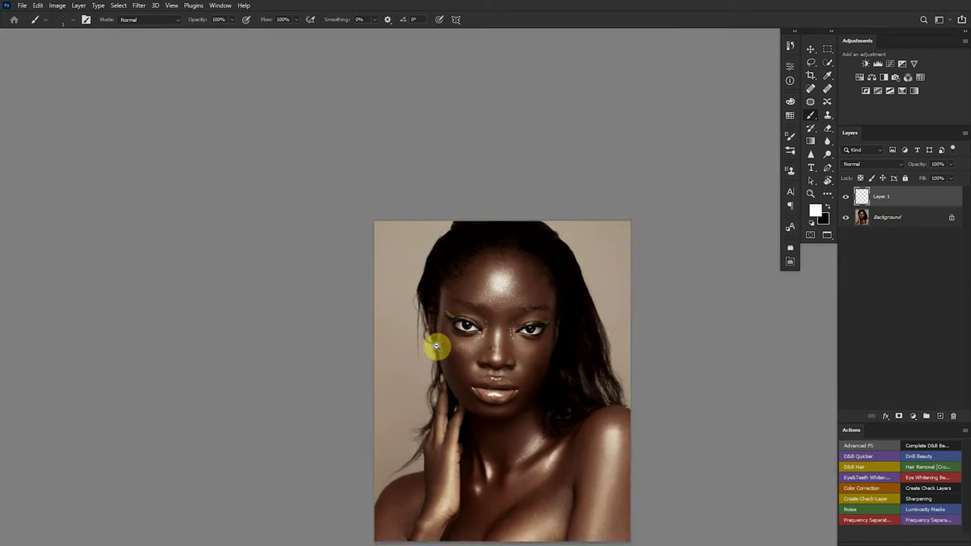
pyautogui.scroll(2, 421, 340)
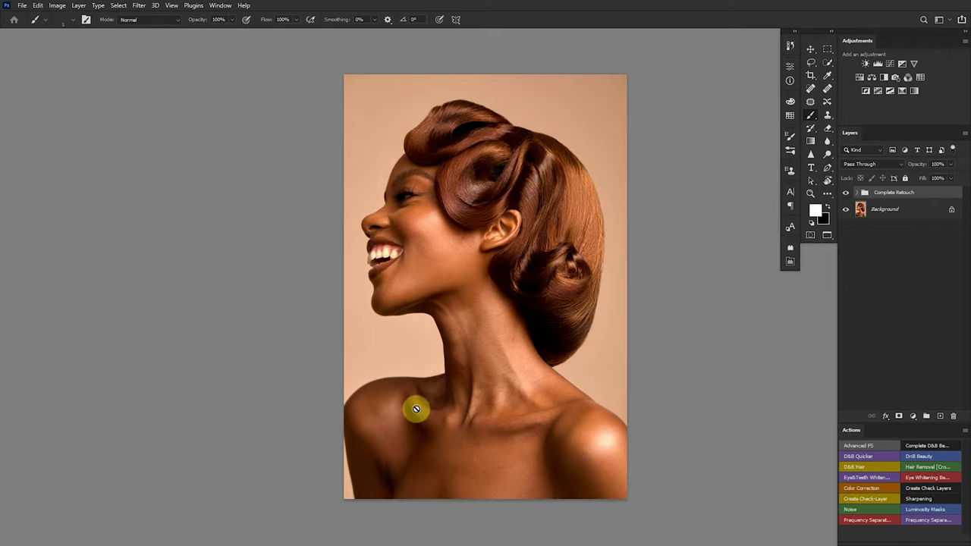
# Step: In the profile portrait, duplicate the Background layer beneath the Complete Retouch group and choose the Spot Healing Brush for the cheek
pyautogui.click(880, 207)
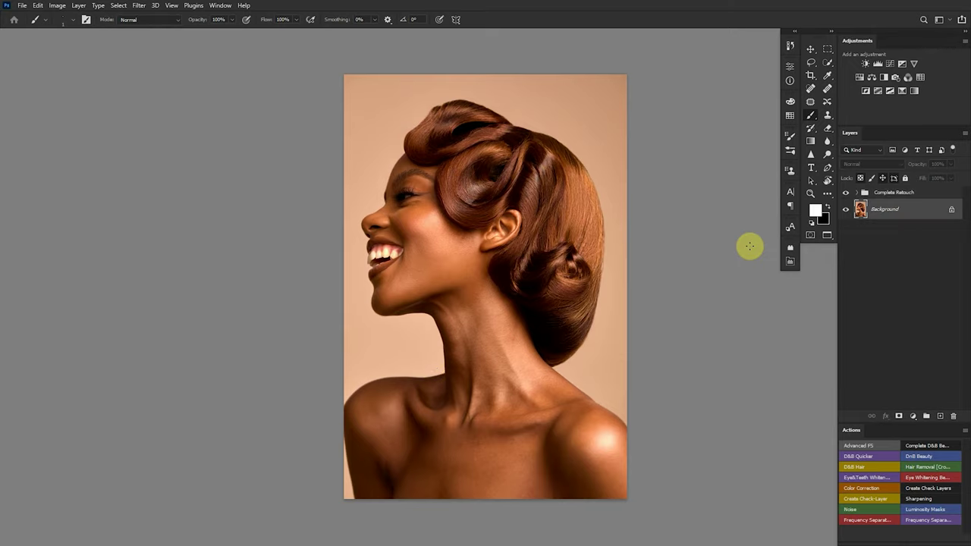
pyautogui.hotkey('ctrl', 'j')
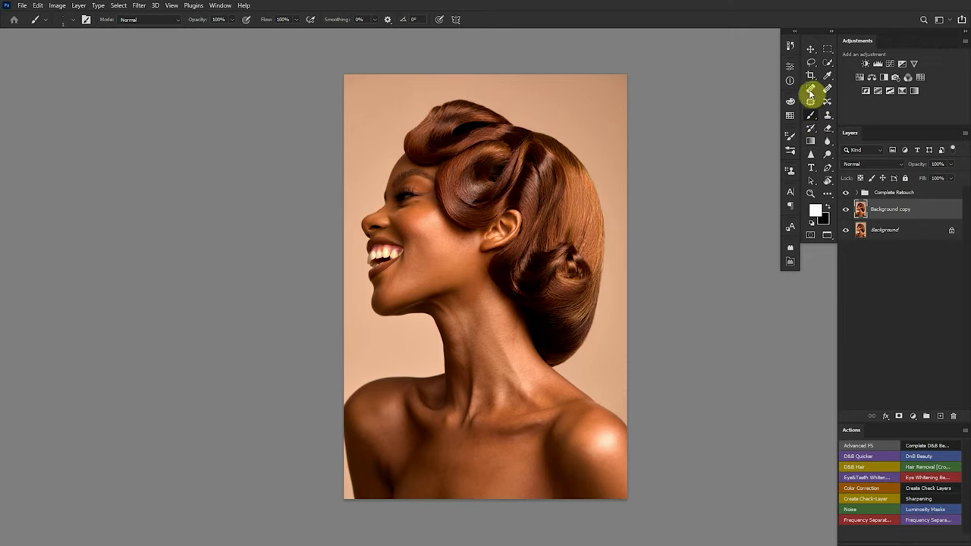
pyautogui.click(811, 90)
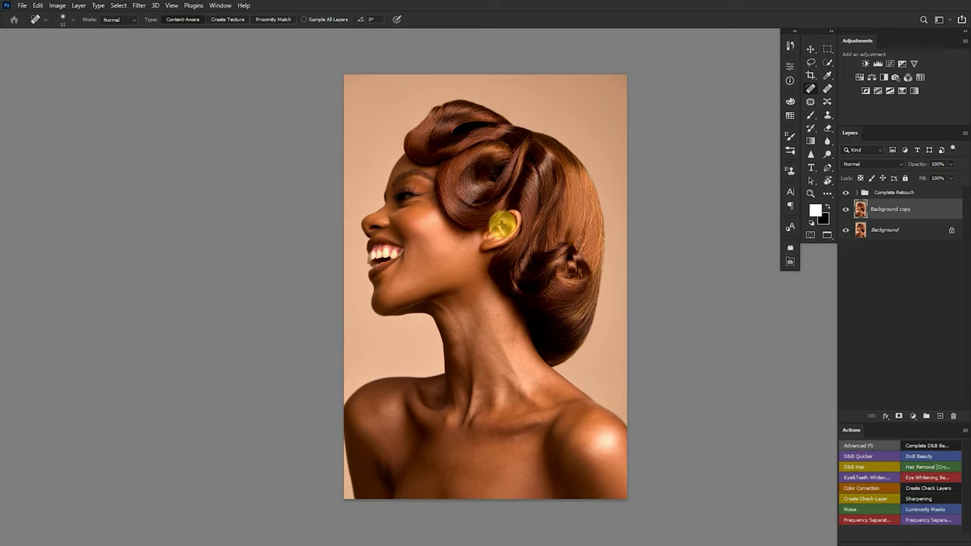
pyautogui.scroll(6, 425, 250)
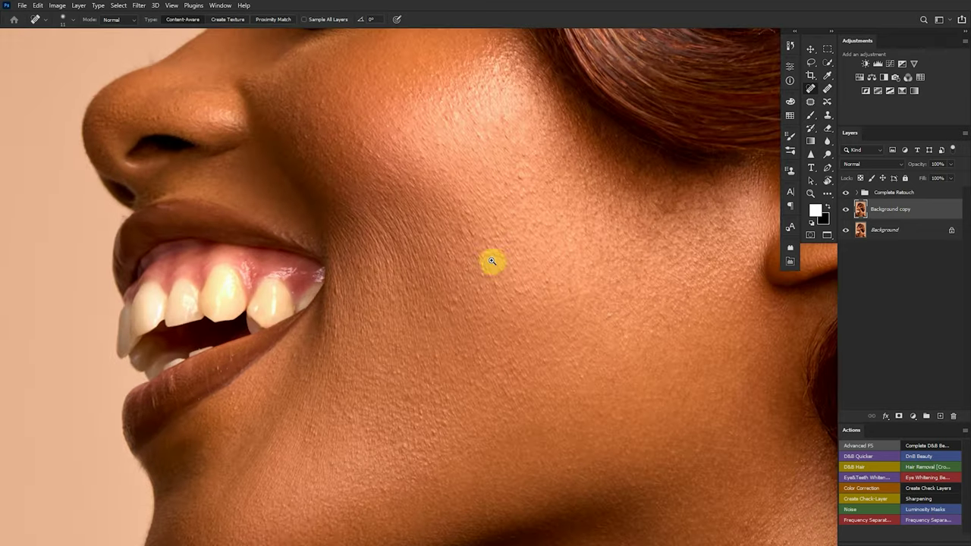
pyautogui.scroll(-4, 463, 188)
pyautogui.scroll(4, 457, 286)
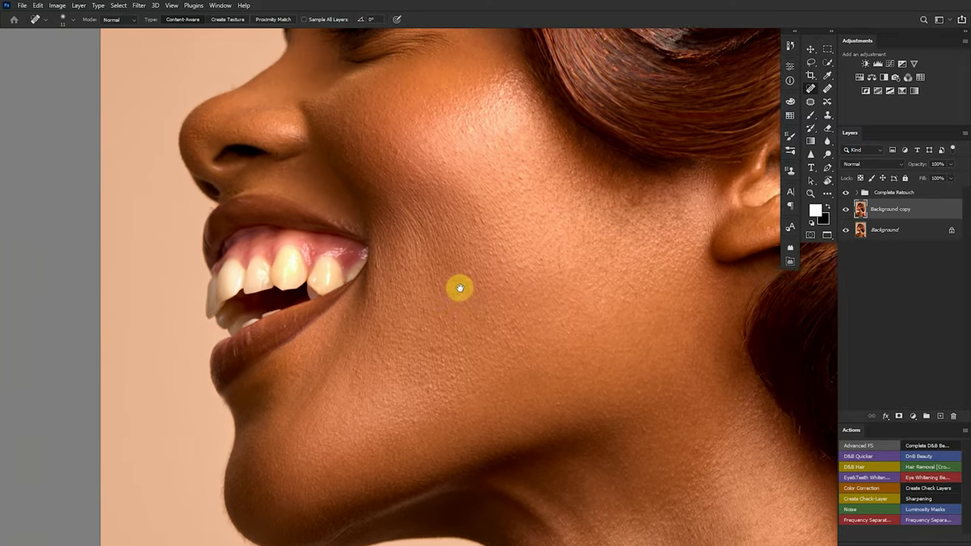
pyautogui.scroll(2, 488, 281)
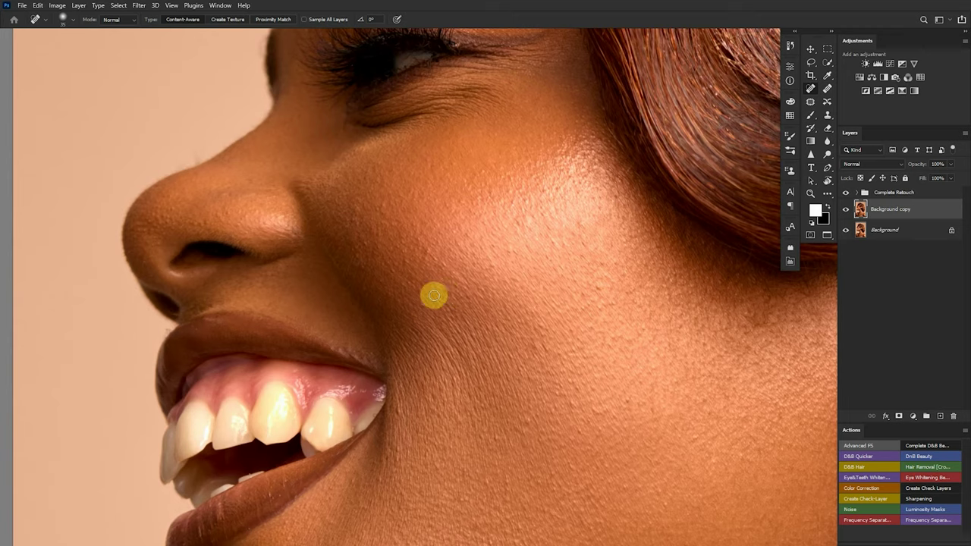
# Step: Hide the Complete Retouch group and replace the Background copy with a fresh duplicate of the Background layer
pyautogui.click(844, 194)
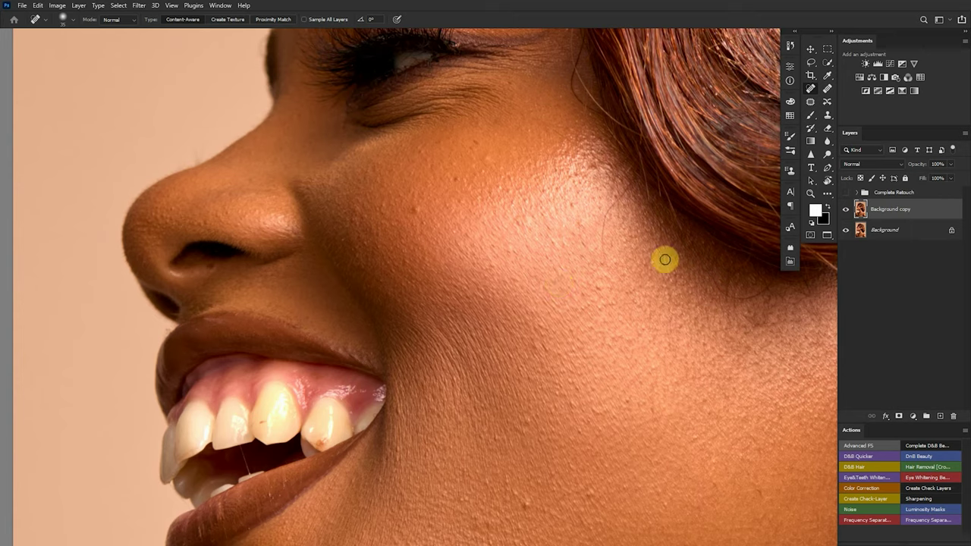
pyautogui.press('Delete')
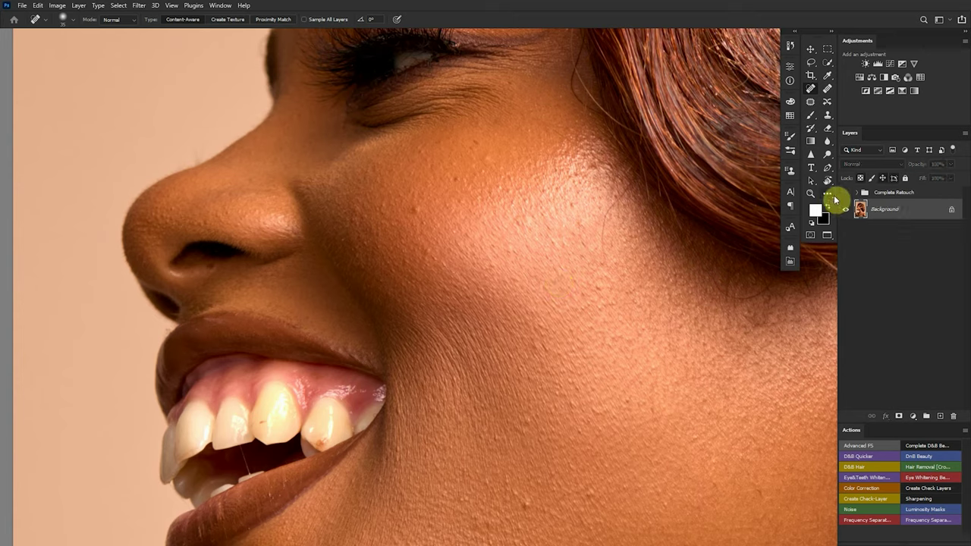
pyautogui.hotkey('ctrl', 'j')
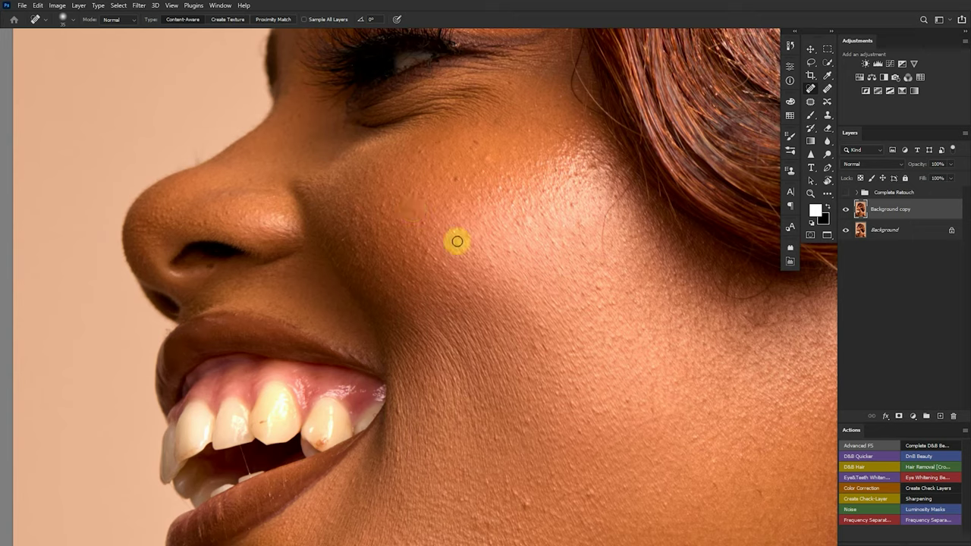
# Step: Remove the dark spots on the upper cheek with the Spot Healing Brush and toggle the Background copy to compare
pyautogui.click(457, 178)
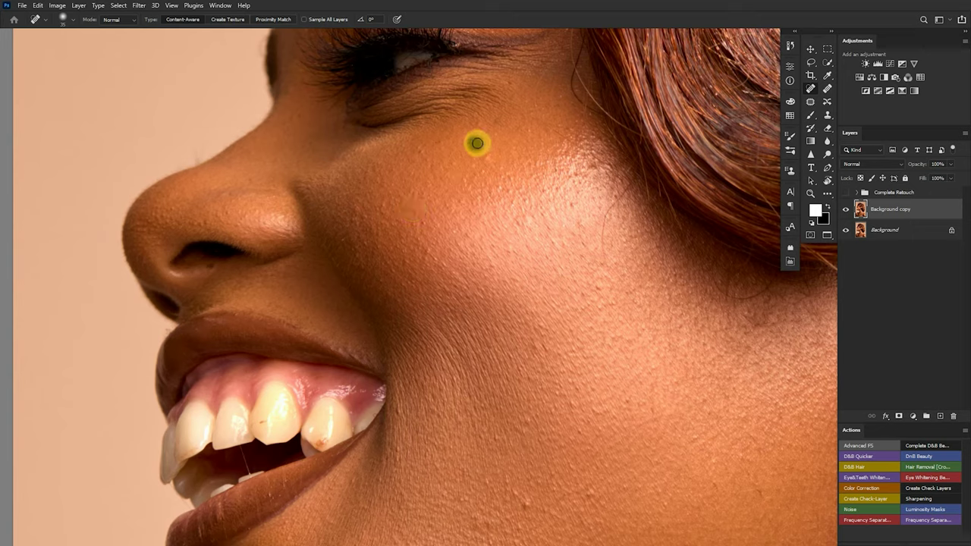
pyautogui.click(492, 169)
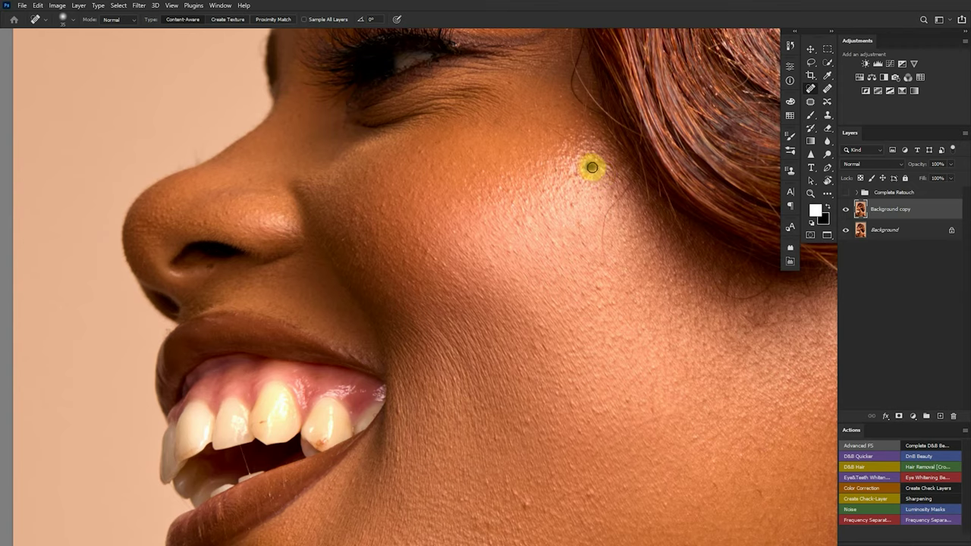
pyautogui.click(589, 172)
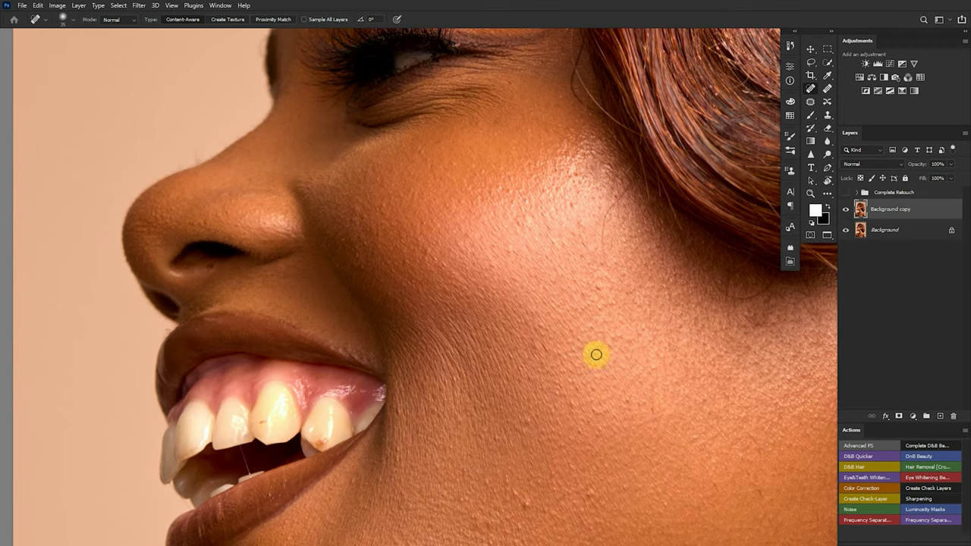
pyautogui.click(608, 183)
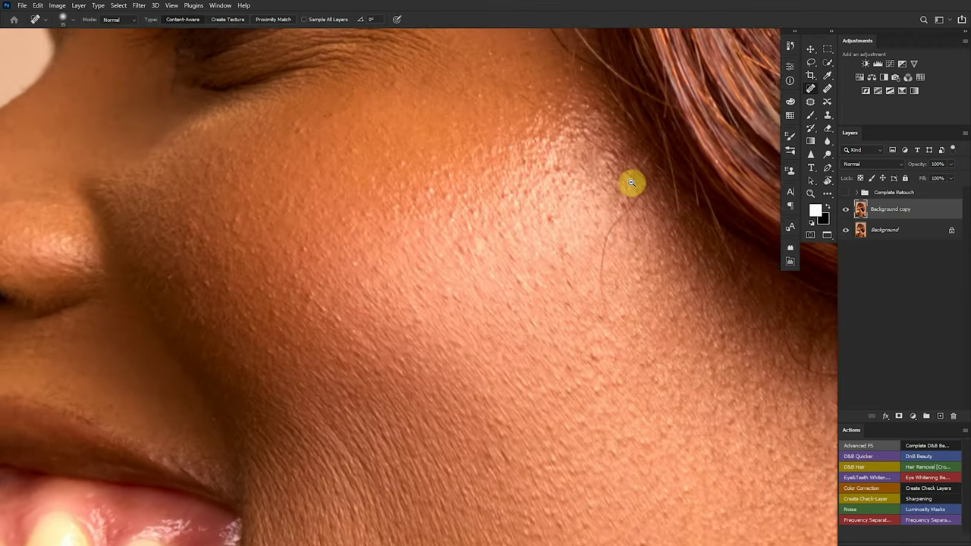
pyautogui.moveTo(615, 195); pyautogui.dragTo(590, 206)
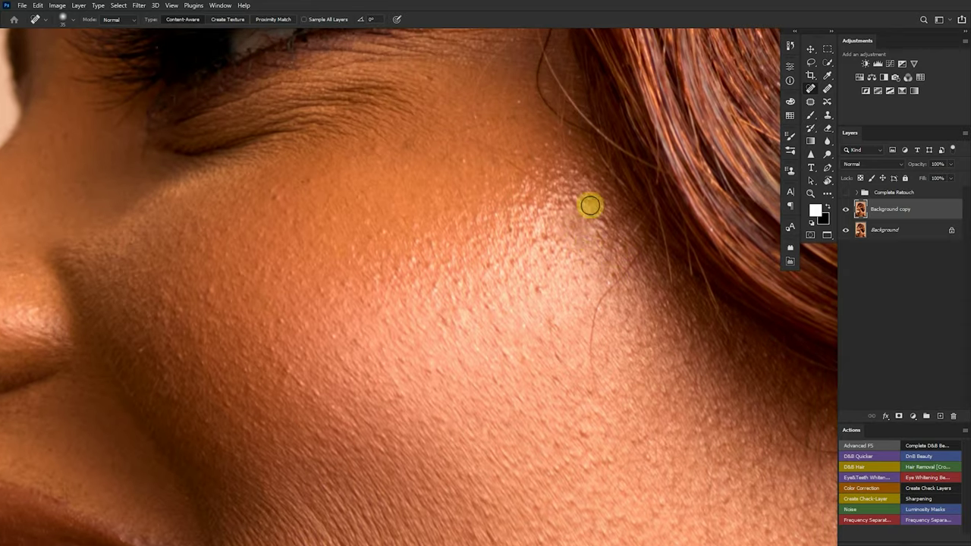
pyautogui.click(846, 210)
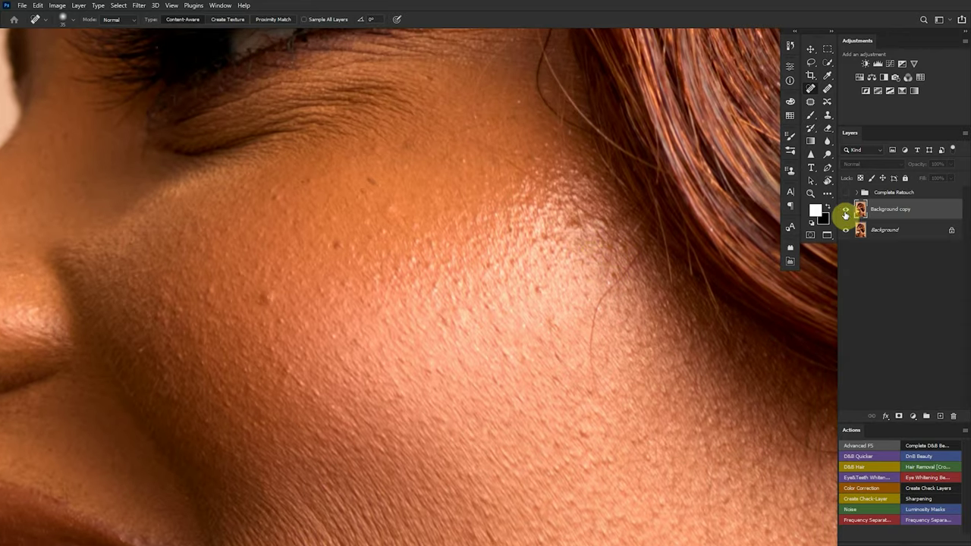
# Step: Heal the small blemishes along the chin and jaw on the Background copy
pyautogui.scroll(-5, 459, 258)
pyautogui.scroll(5, 442, 230)
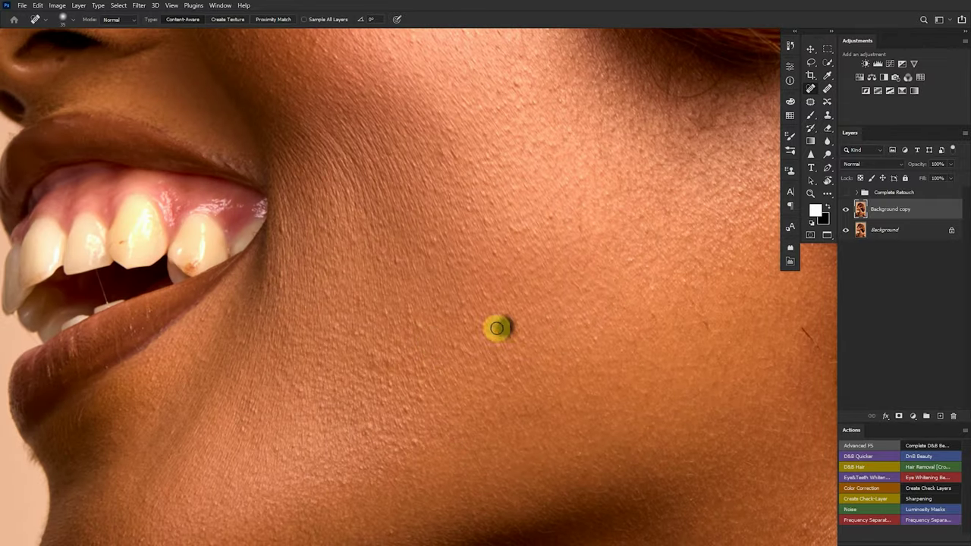
pyautogui.moveTo(458, 374); pyautogui.dragTo(538, 304)
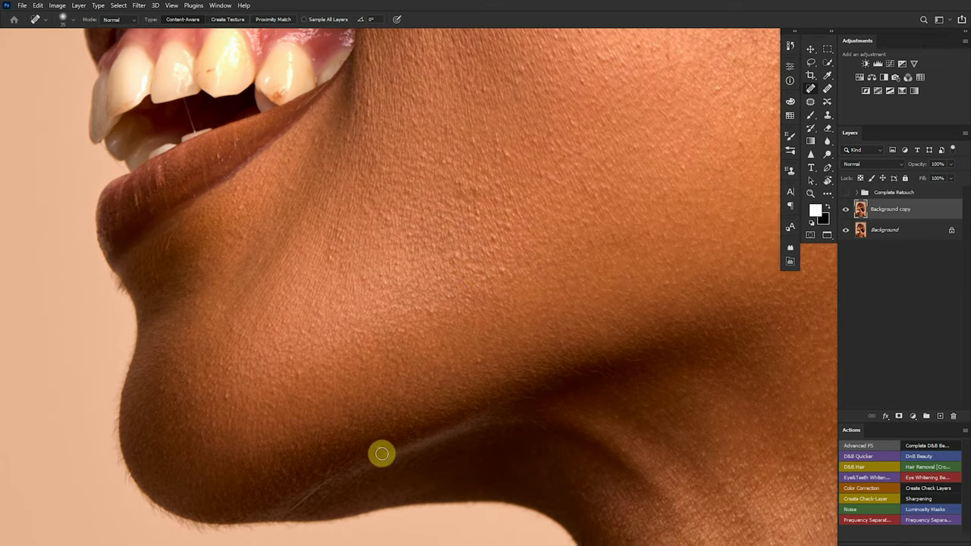
pyautogui.click(228, 402)
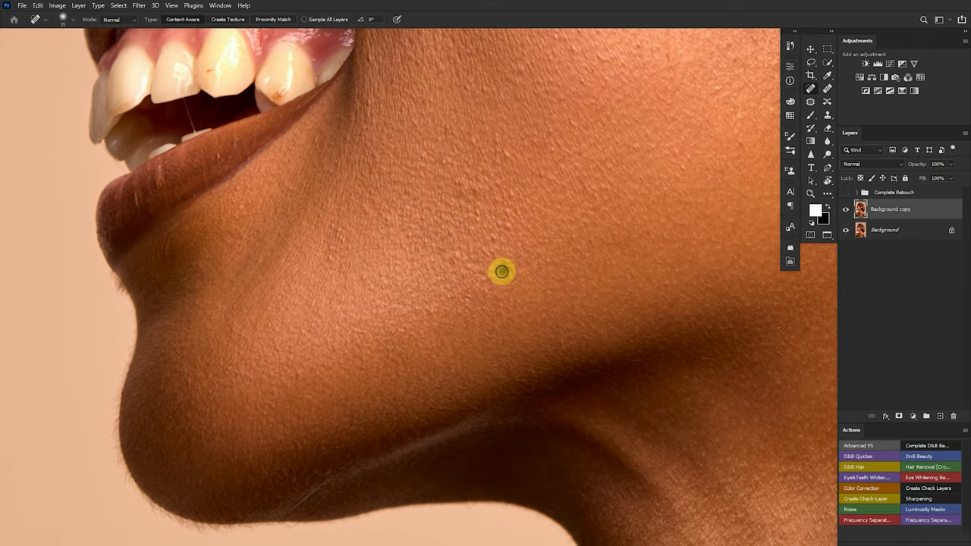
# Step: Remove the small dark spots and blemishes on the side of the neck with the Spot Healing Brush on the Background copy
pyautogui.scroll(-5, 488, 347)
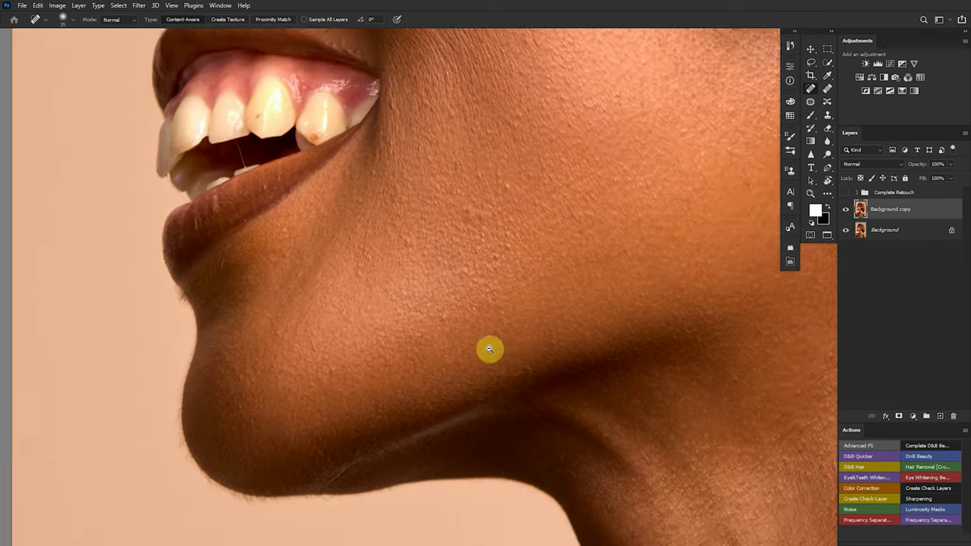
pyautogui.moveTo(510, 371); pyautogui.dragTo(373, 306)
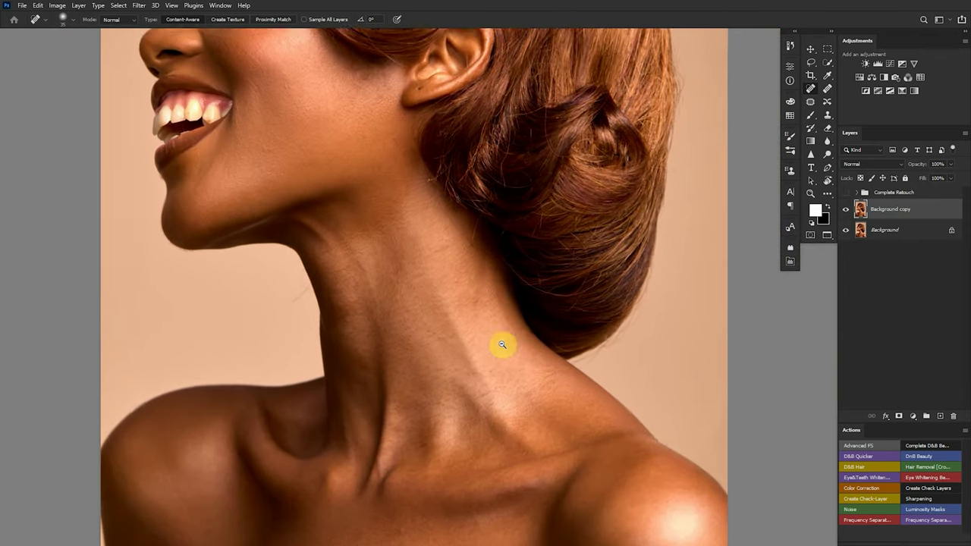
pyautogui.moveTo(501, 342); pyautogui.dragTo(488, 358)
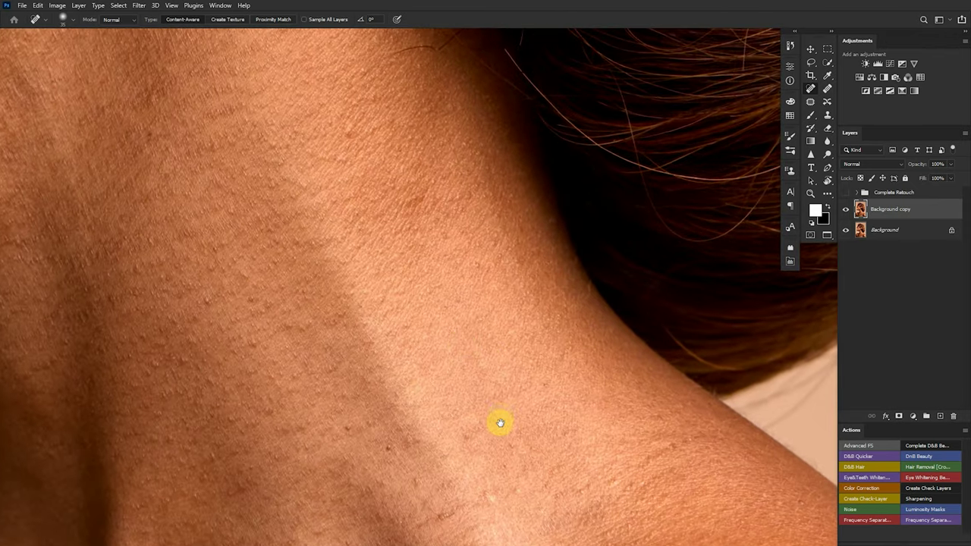
pyautogui.moveTo(499, 423); pyautogui.dragTo(512, 288)
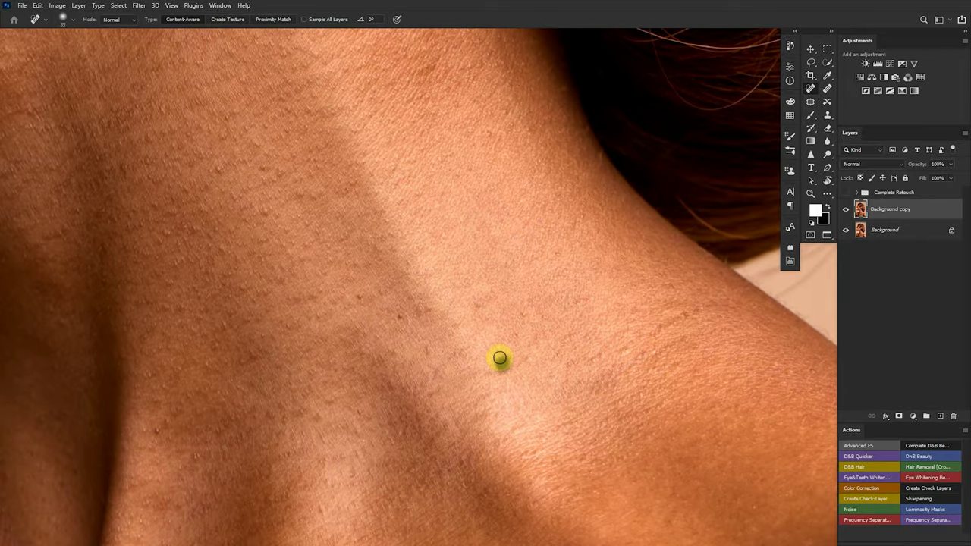
pyautogui.click(423, 351)
pyautogui.click(388, 317)
pyautogui.moveTo(349, 293); pyautogui.dragTo(384, 311)
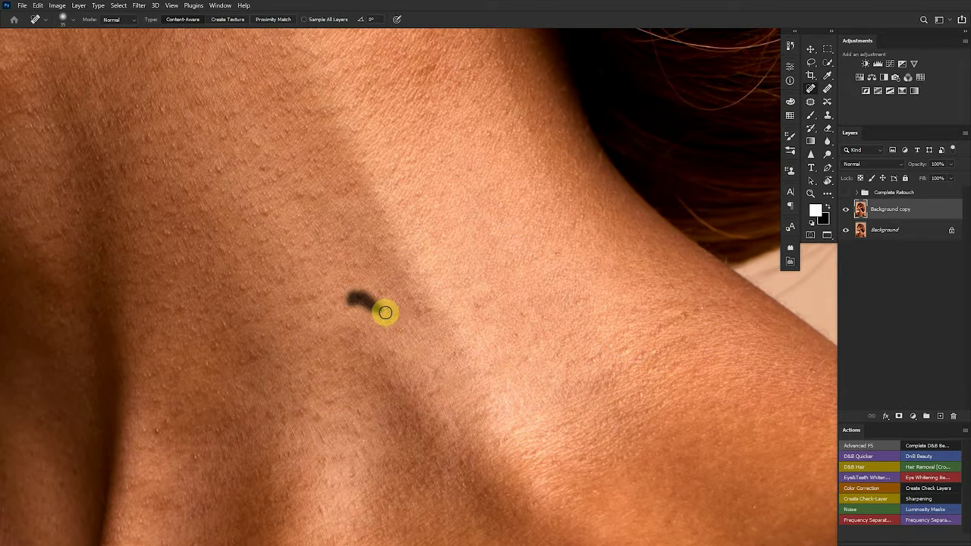
pyautogui.keyDown('alt'); pyautogui.click(442, 341); pyautogui.keyUp('alt')
pyautogui.moveTo(442, 340); pyautogui.dragTo(412, 347)
pyautogui.moveTo(448, 293)
pyautogui.mouseDown()
pyautogui.moveTo(487, 314)
pyautogui.moveTo(478, 317)
pyautogui.mouseUp()
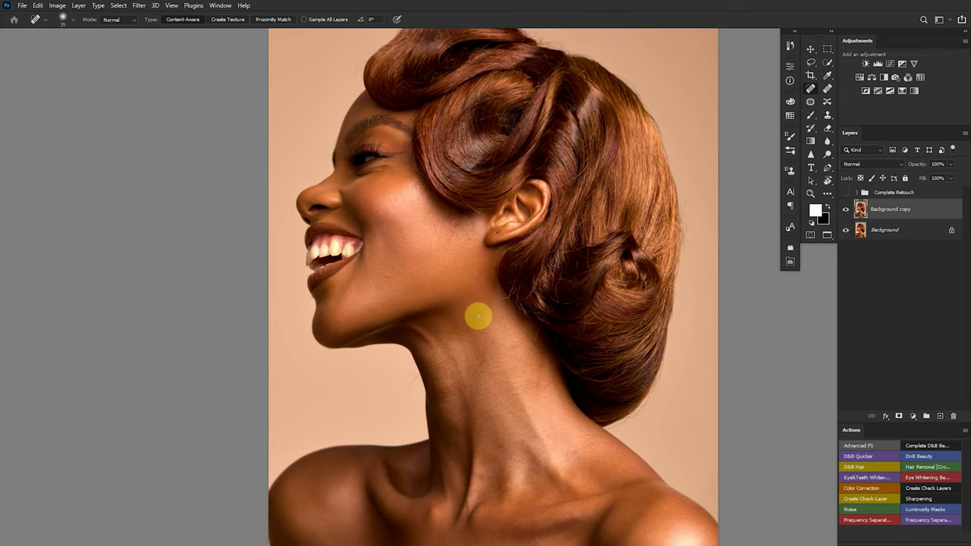
# Step: Hide the Background copy, add a new blank layer directly above Background, and choose the Healing Brush for retouching on it
pyautogui.moveTo(429, 281)
pyautogui.mouseDown()
pyautogui.moveTo(432, 317)
pyautogui.moveTo(403, 309)
pyautogui.moveTo(412, 311)
pyautogui.moveTo(370, 328)
pyautogui.moveTo(369, 319)
pyautogui.moveTo(414, 295)
pyautogui.moveTo(403, 298)
pyautogui.moveTo(397, 360)
pyautogui.moveTo(417, 356)
pyautogui.moveTo(369, 395)
pyautogui.moveTo(349, 375)
pyautogui.moveTo(410, 363)
pyautogui.moveTo(389, 397)
pyautogui.mouseUp()
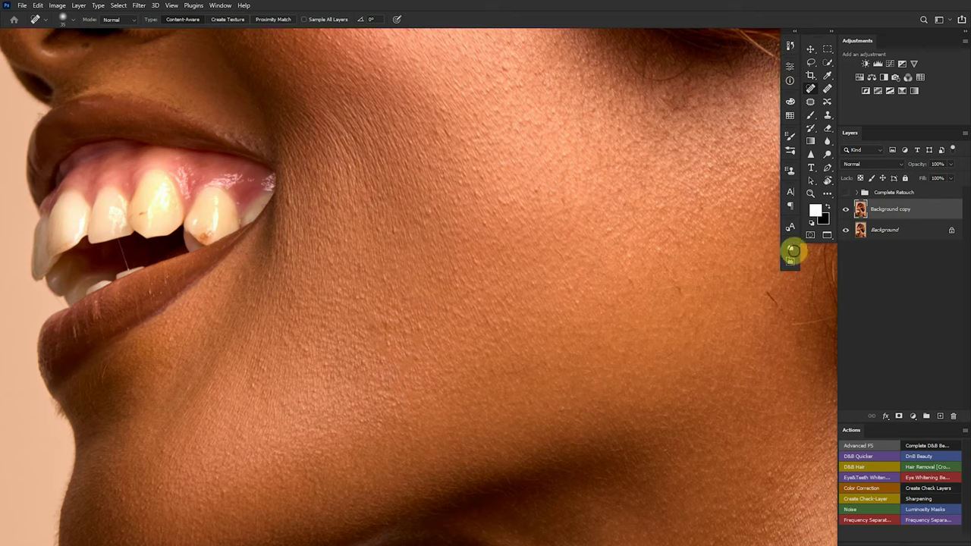
pyautogui.click(846, 210)
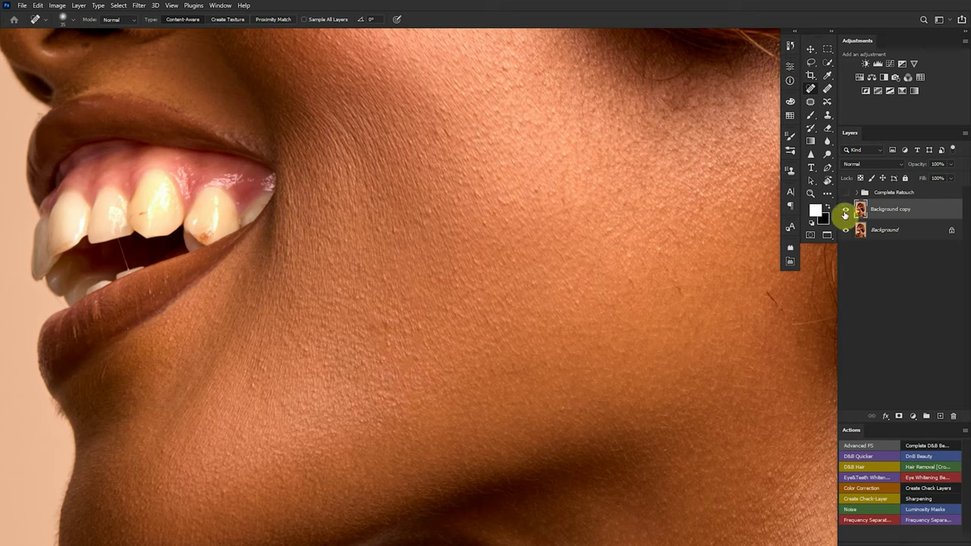
pyautogui.click(884, 231)
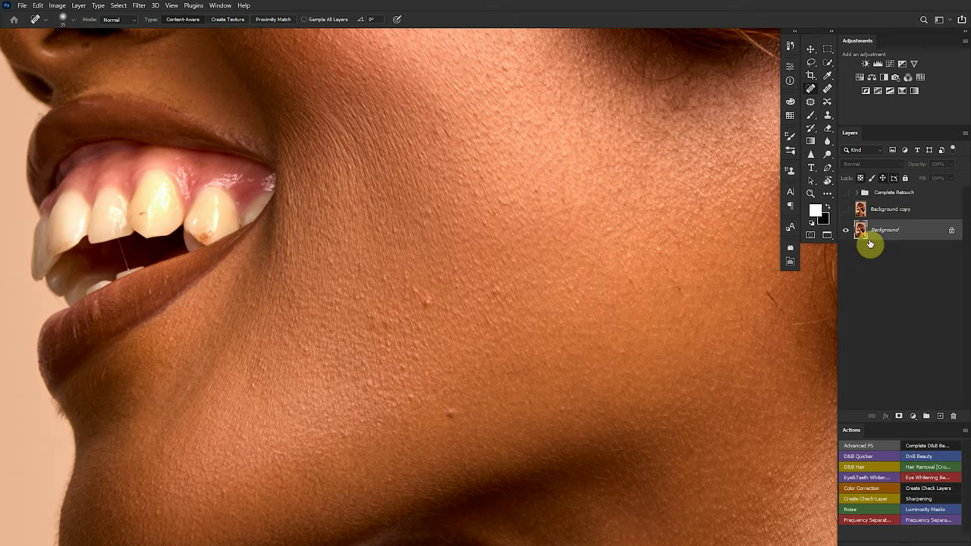
pyautogui.hotkey('ctrl', 'shift', 'n')
pyautogui.press('Return')
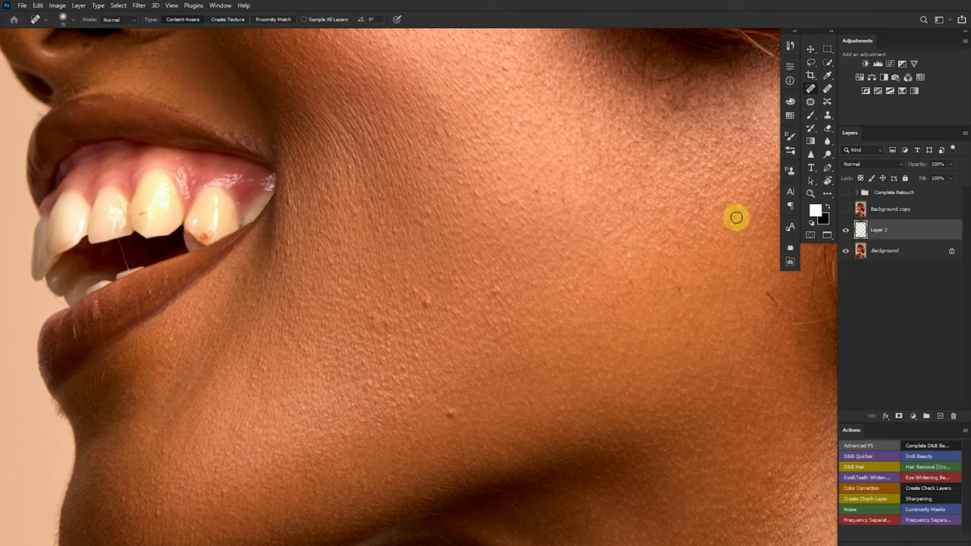
pyautogui.click(828, 90)
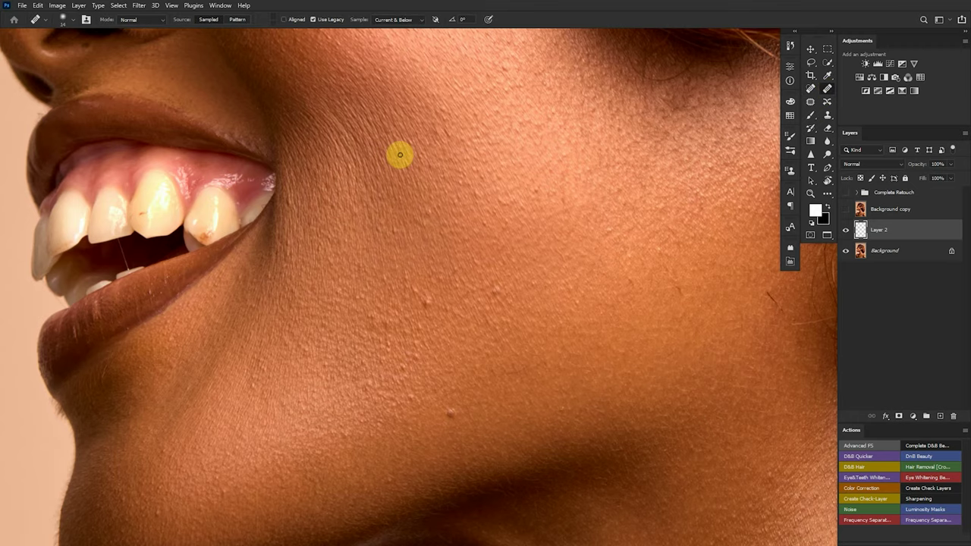
# Step: Heal the blemish on the lower cheek on the blank layer, then hide that layer and show the Background copy to compare
pyautogui.moveTo(472, 415)
pyautogui.mouseDown()
pyautogui.moveTo(448, 366)
pyautogui.moveTo(401, 320)
pyautogui.mouseUp()
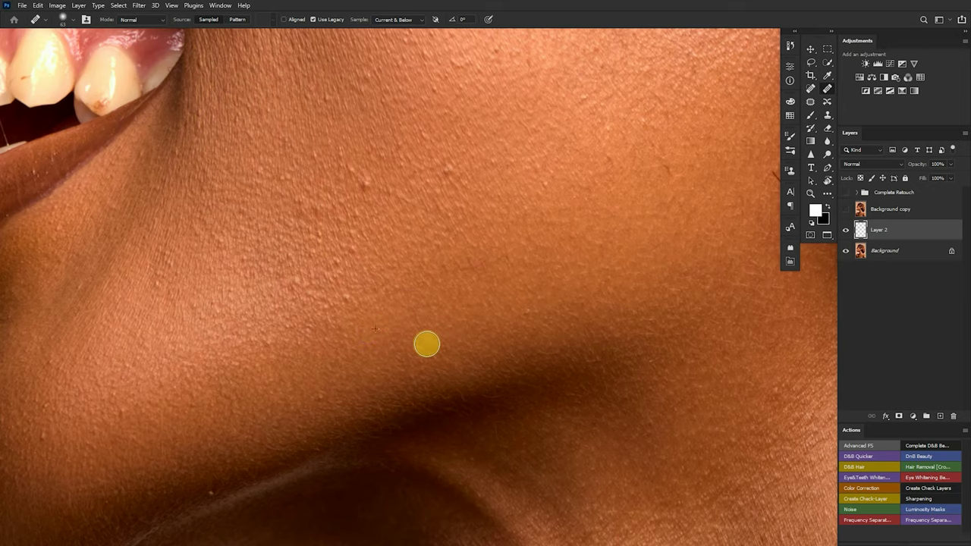
pyautogui.moveTo(463, 356)
pyautogui.mouseDown()
pyautogui.moveTo(450, 418)
pyautogui.moveTo(418, 373)
pyautogui.moveTo(447, 332)
pyautogui.mouseUp()
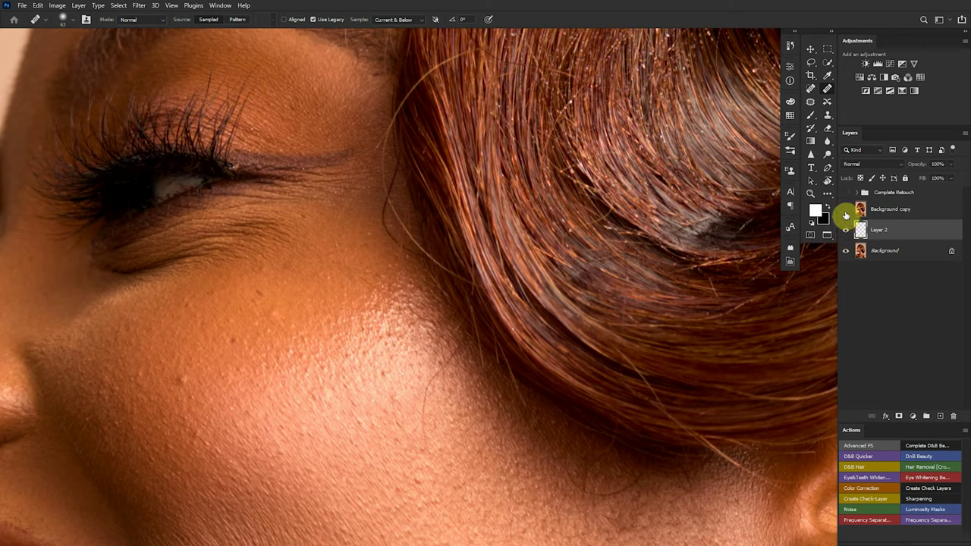
pyautogui.click(846, 230)
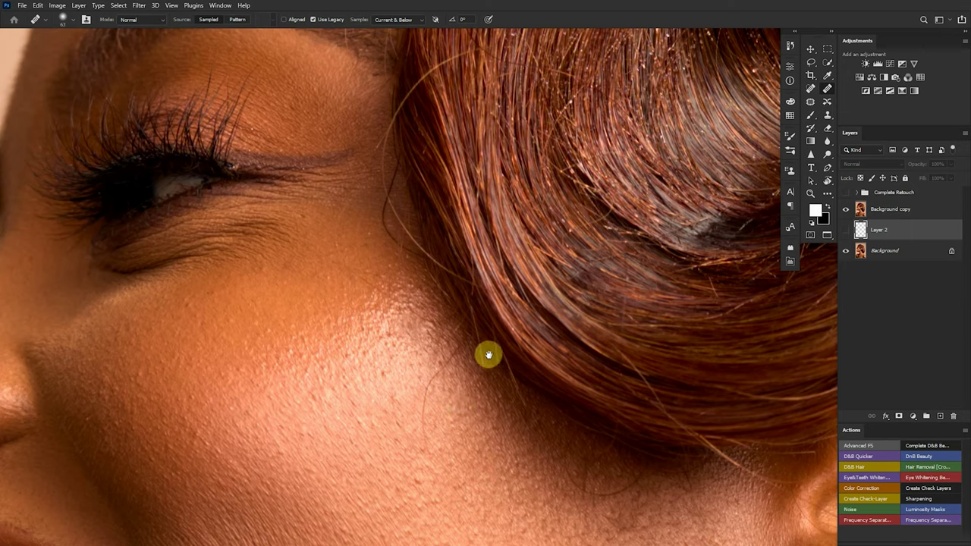
pyautogui.scroll(-6, 481, 401)
pyautogui.moveTo(460, 405); pyautogui.dragTo(426, 319)
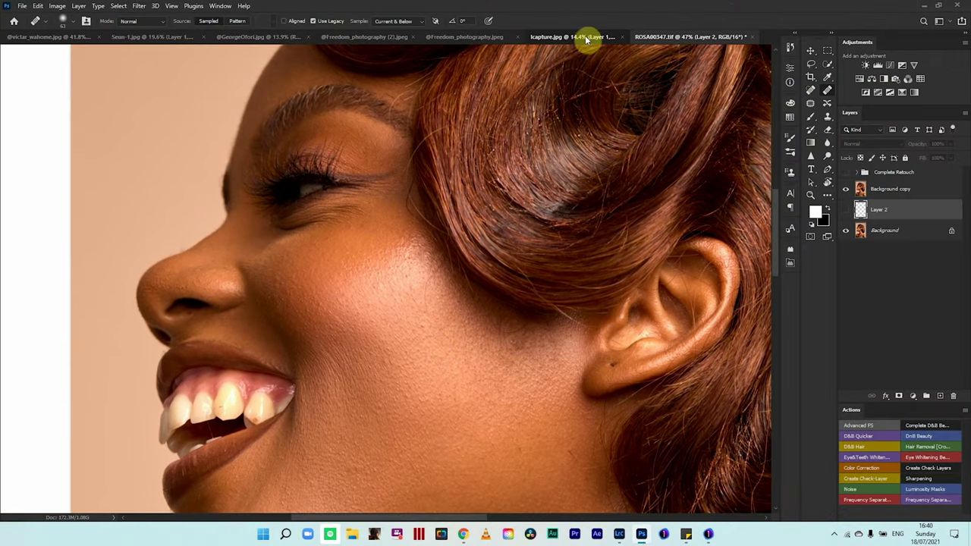
# Step: Switch to lcapture.jpg and examine the skin texture around the circled eye and cheek areas, the nose and the lips
pyautogui.click(585, 37)
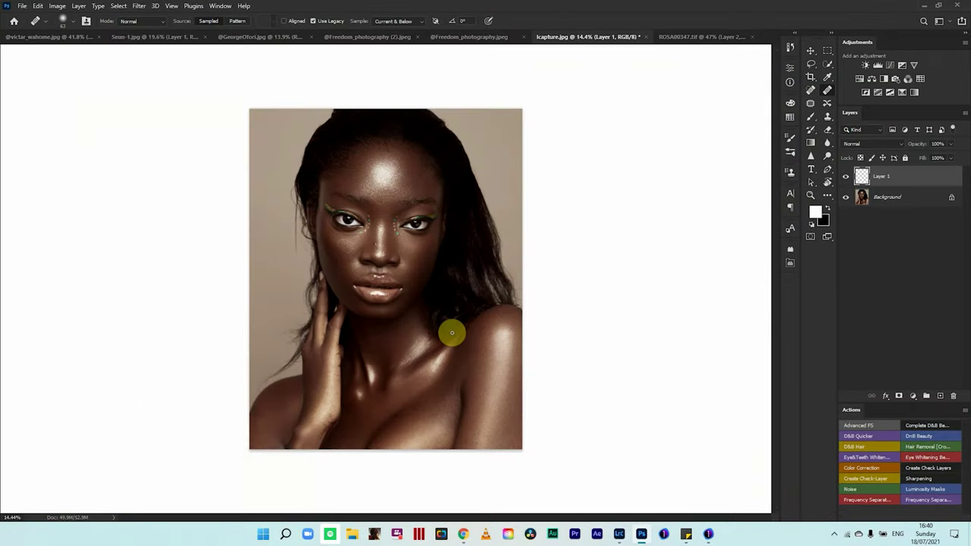
pyautogui.scroll(10, 418, 249)
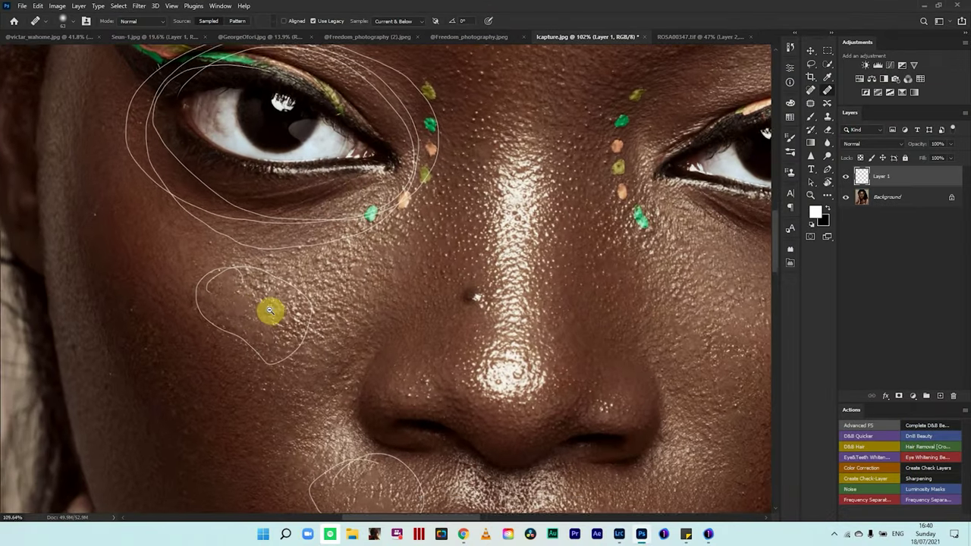
pyautogui.scroll(2, 270, 310)
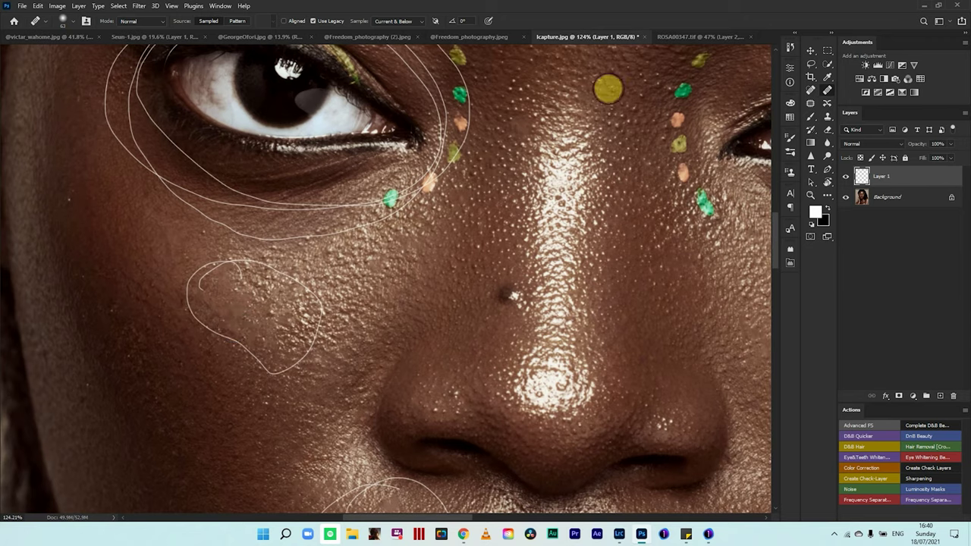
pyautogui.moveTo(495, 315); pyautogui.dragTo(452, 296)
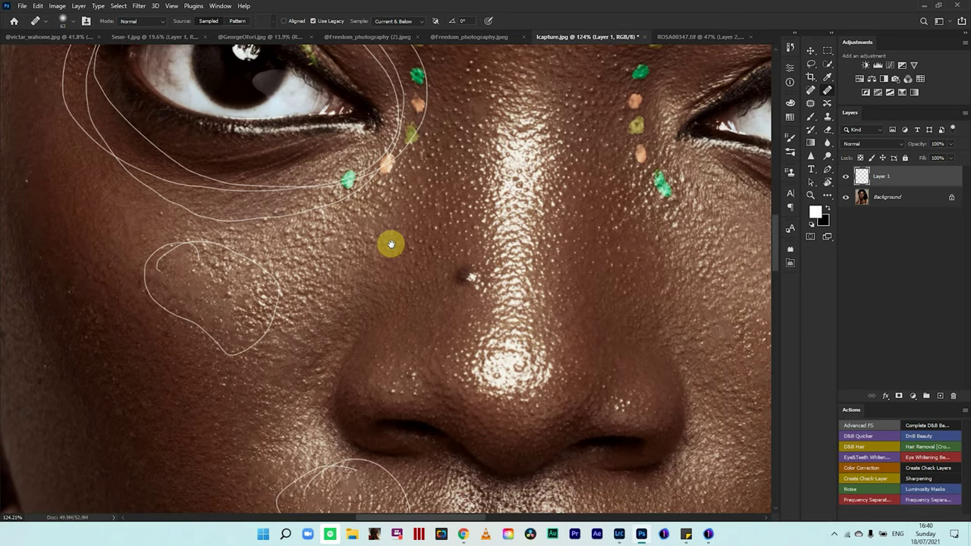
pyautogui.moveTo(390, 243); pyautogui.dragTo(245, 169)
pyautogui.moveTo(548, 299); pyautogui.dragTo(431, 220)
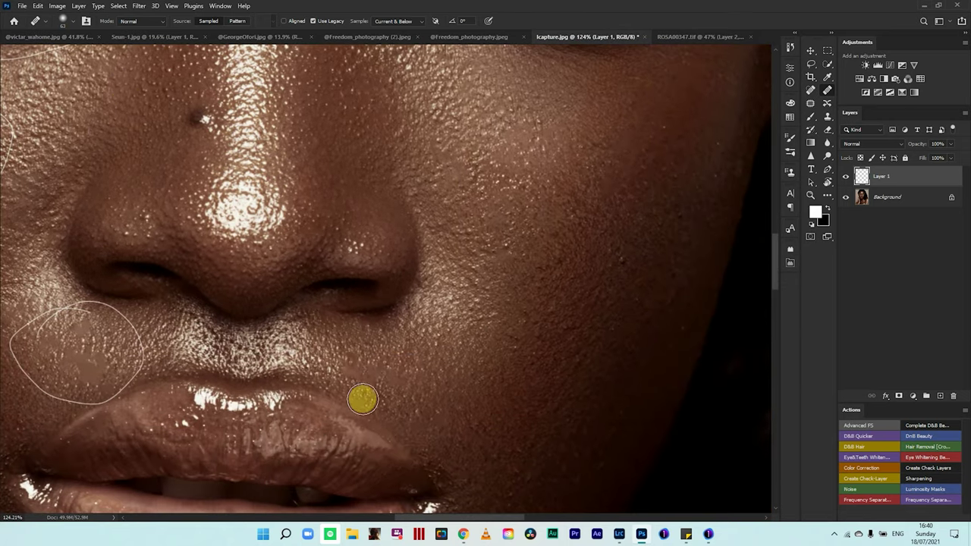
# Step: Return to ROSA00347.tif, show Layer 2, and choose the Clone Stamp with sampling set to Current & Below
pyautogui.click(677, 37)
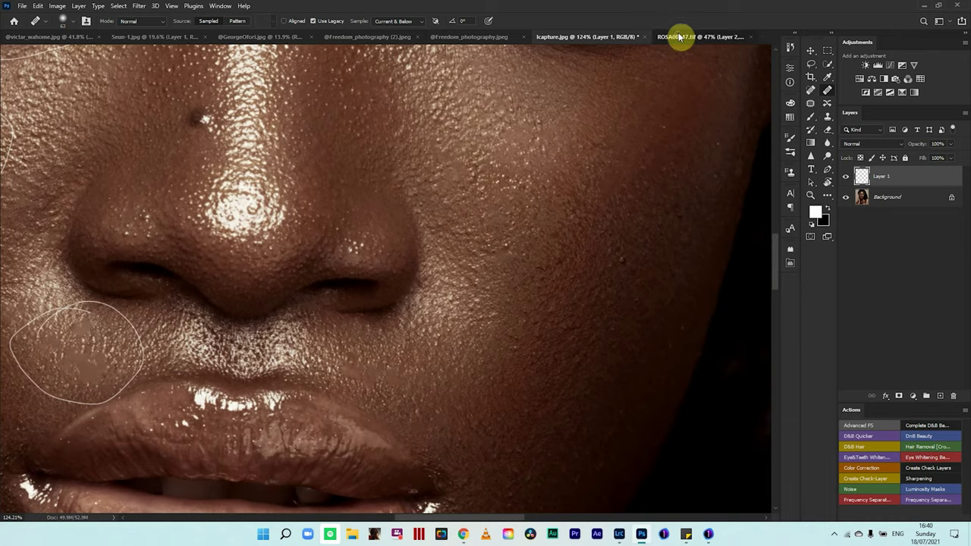
pyautogui.click(830, 118)
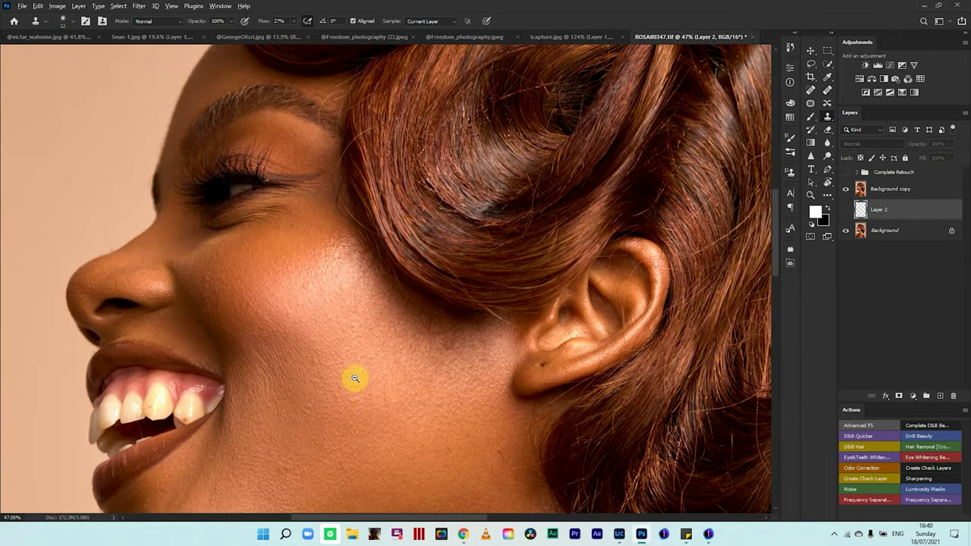
pyautogui.scroll(3, 353, 379)
pyautogui.click(848, 210)
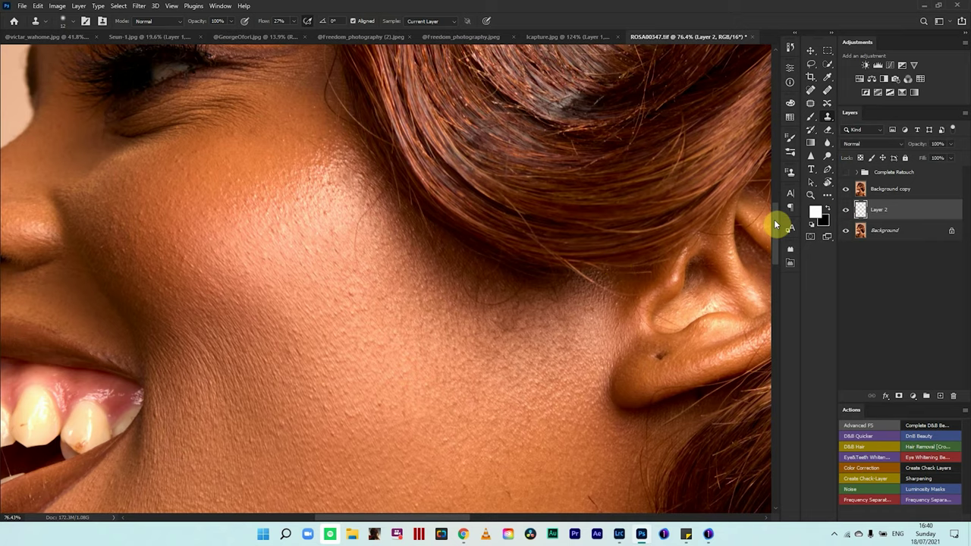
pyautogui.click(427, 21)
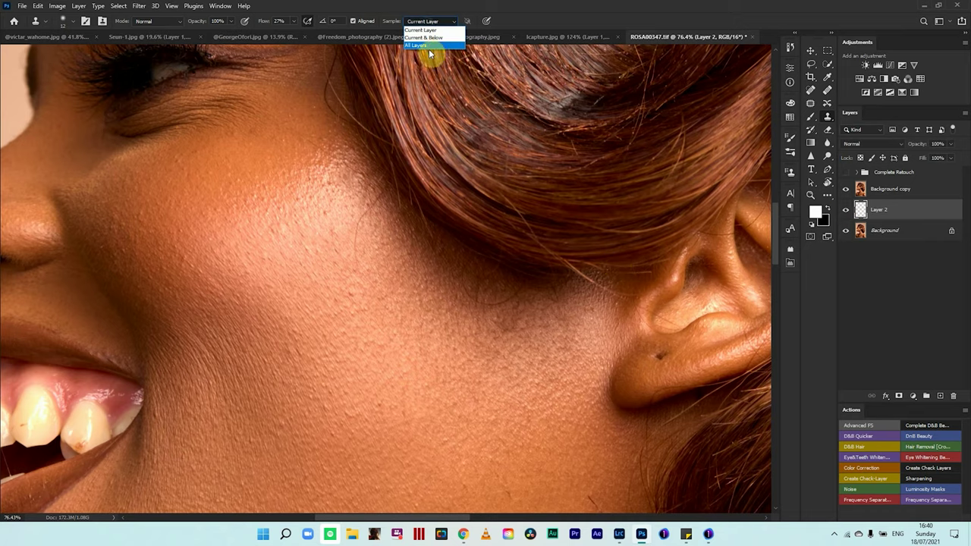
pyautogui.click(431, 36)
# Step: Hide the Background copy and clone skin texture over the cheek on Layer 2 using a 29 px Clone Stamp brush
pyautogui.scroll(5, 403, 374)
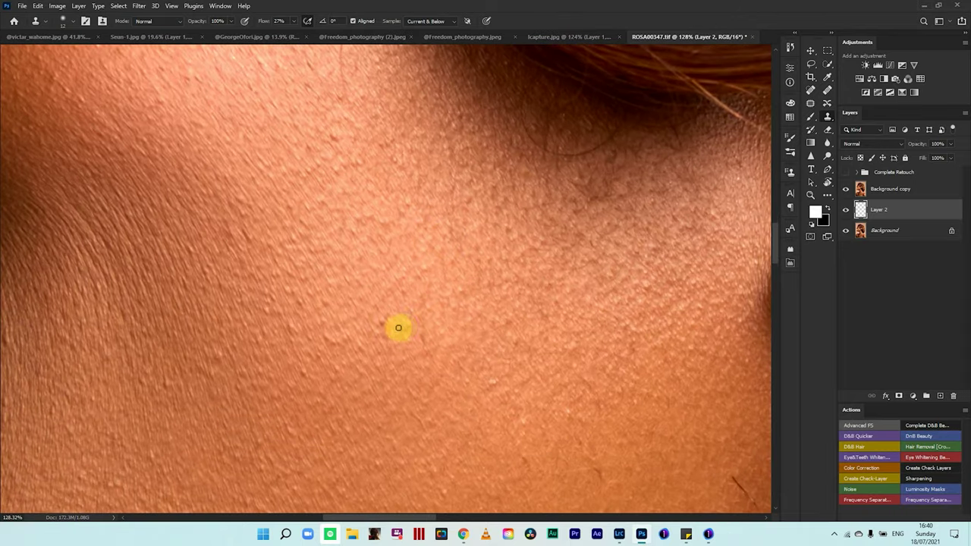
pyautogui.keyDown('alt'); pyautogui.rightClick(403, 329); pyautogui.keyUp('alt')
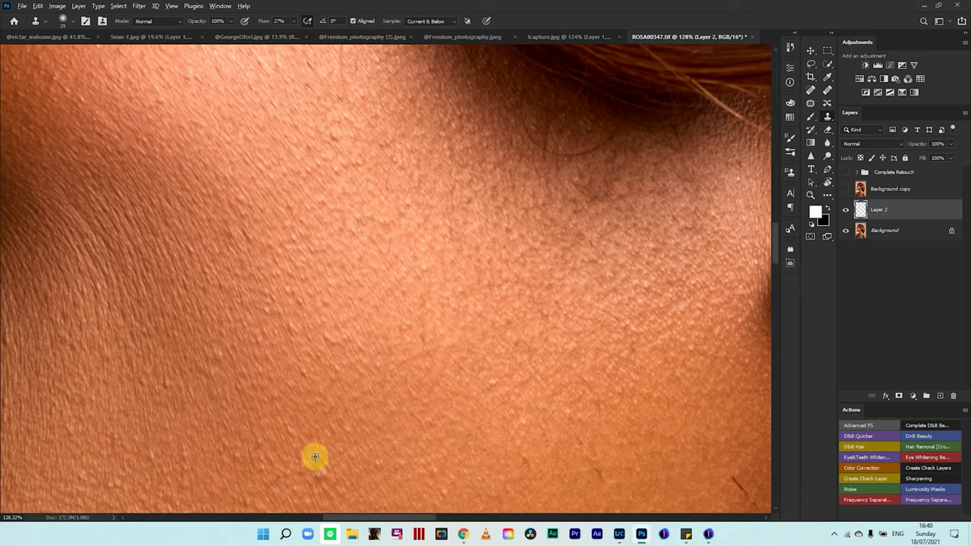
pyautogui.moveTo(455, 380)
pyautogui.mouseDown()
pyautogui.moveTo(342, 384)
pyautogui.moveTo(427, 340)
pyautogui.moveTo(475, 340)
pyautogui.moveTo(412, 360)
pyautogui.mouseUp()
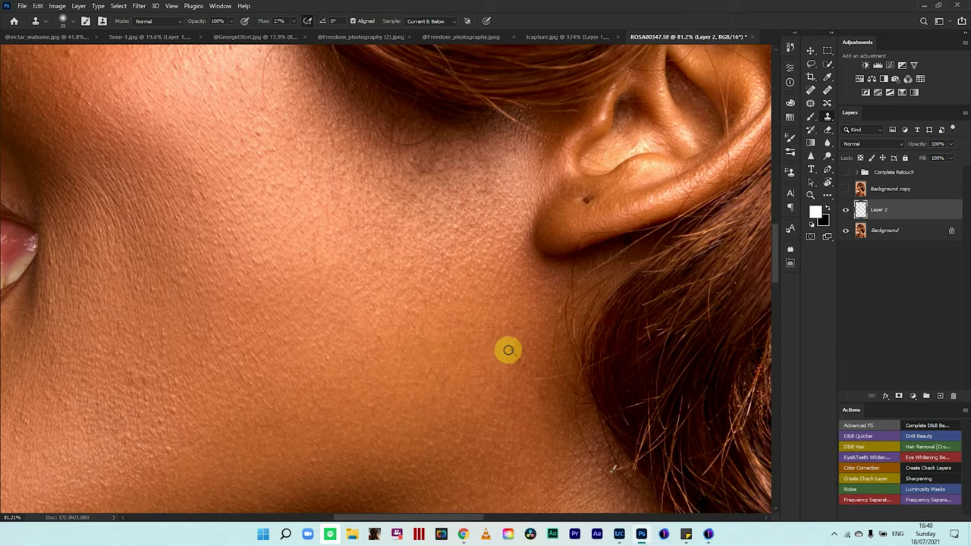
pyautogui.moveTo(507, 349)
pyautogui.mouseDown()
pyautogui.moveTo(528, 371)
pyautogui.moveTo(406, 372)
pyautogui.moveTo(386, 349)
pyautogui.mouseUp()
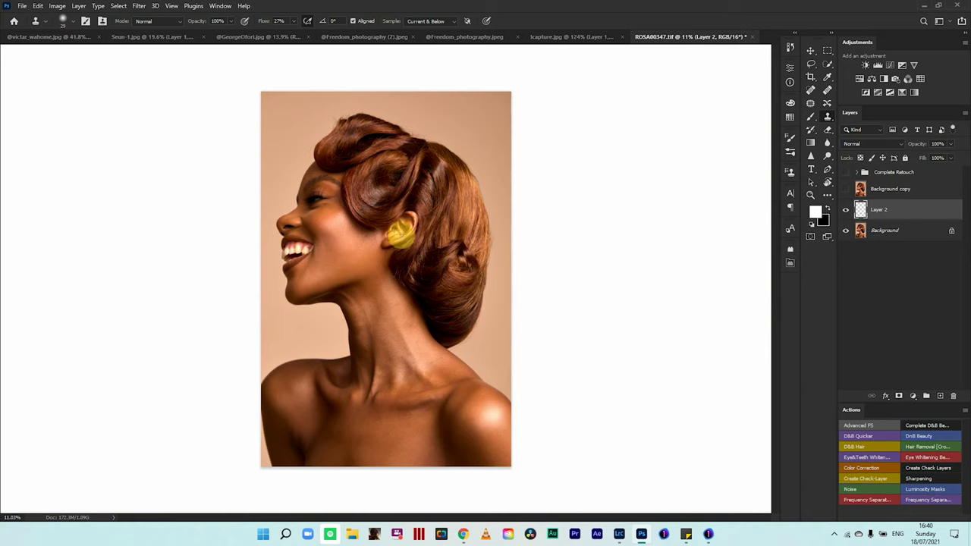
# Step: Examine the profile portrait's eye area, cheek, jaw and neck both close up and as a whole image
pyautogui.moveTo(310, 202); pyautogui.dragTo(406, 274)
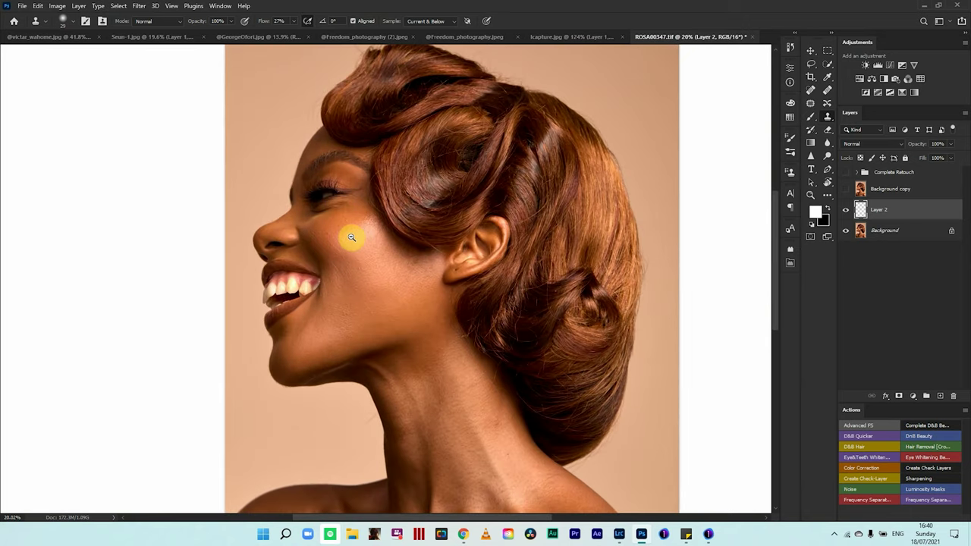
pyautogui.moveTo(353, 235)
pyautogui.mouseDown()
pyautogui.moveTo(372, 225)
pyautogui.moveTo(364, 245)
pyautogui.moveTo(451, 342)
pyautogui.moveTo(393, 275)
pyautogui.moveTo(457, 278)
pyautogui.mouseUp()
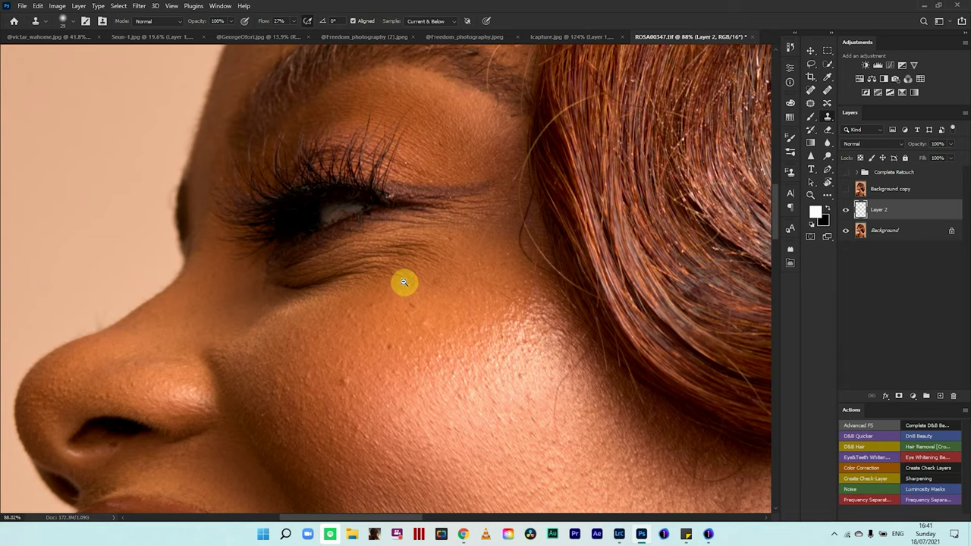
pyautogui.scroll(-5, 336, 278)
pyautogui.scroll(4, 357, 371)
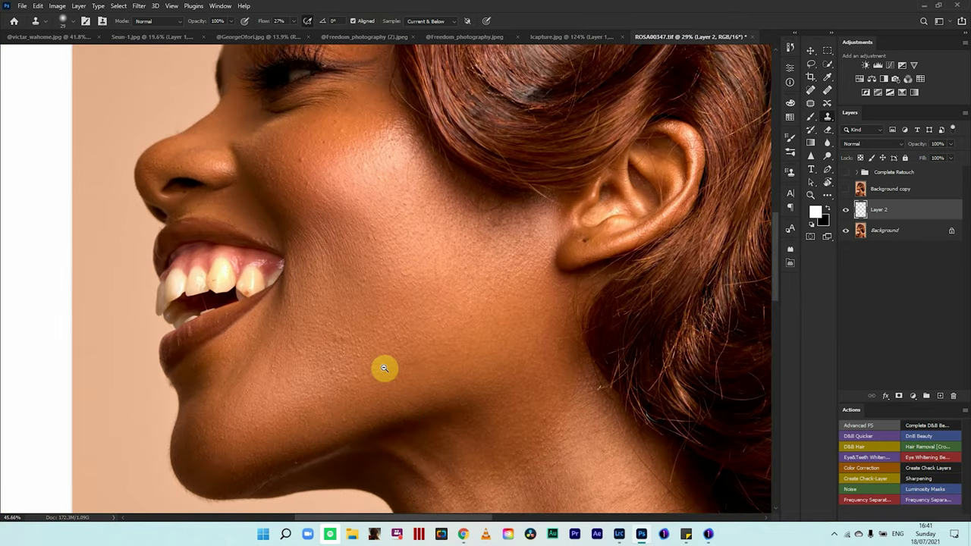
pyautogui.scroll(-5, 369, 299)
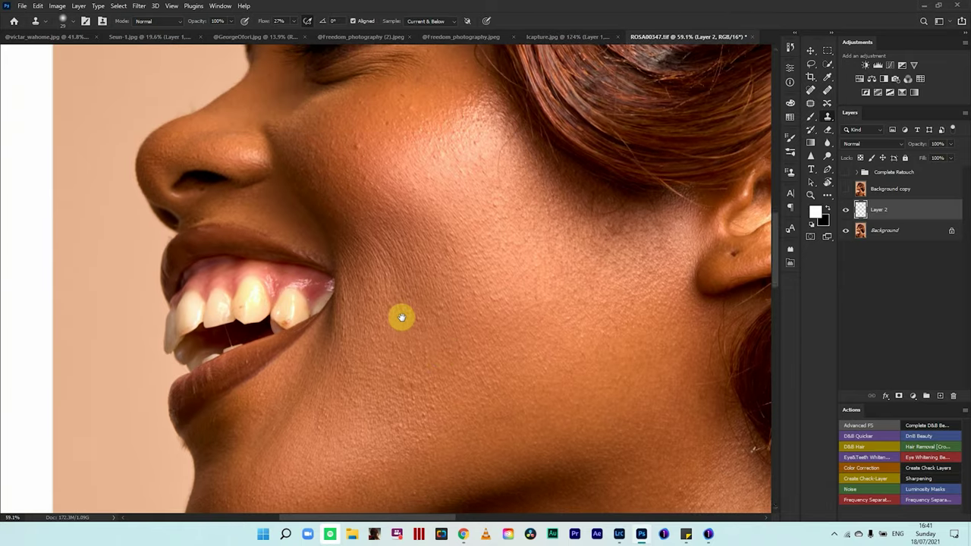
pyautogui.scroll(-3, 432, 215)
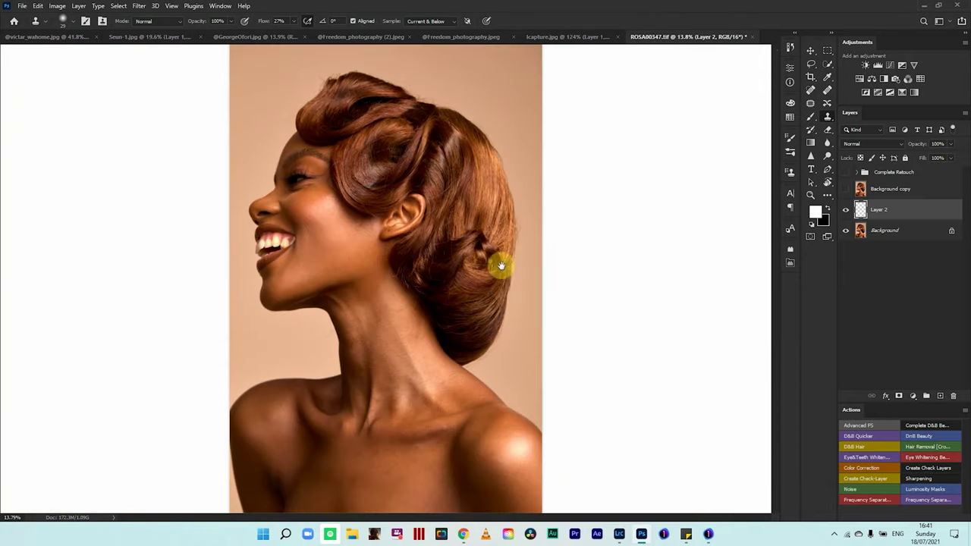
pyautogui.scroll(4, 462, 403)
pyautogui.scroll(-4, 462, 403)
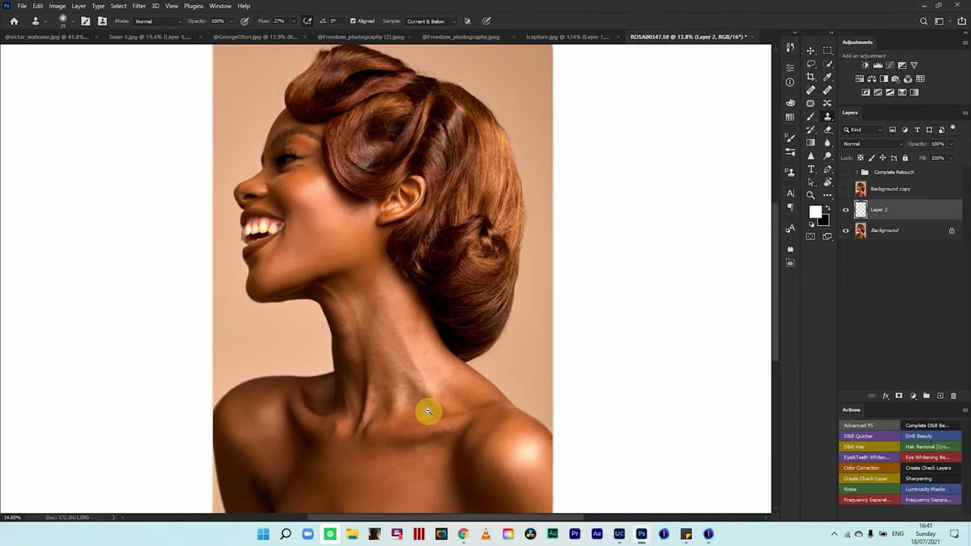
pyautogui.scroll(6, 359, 234)
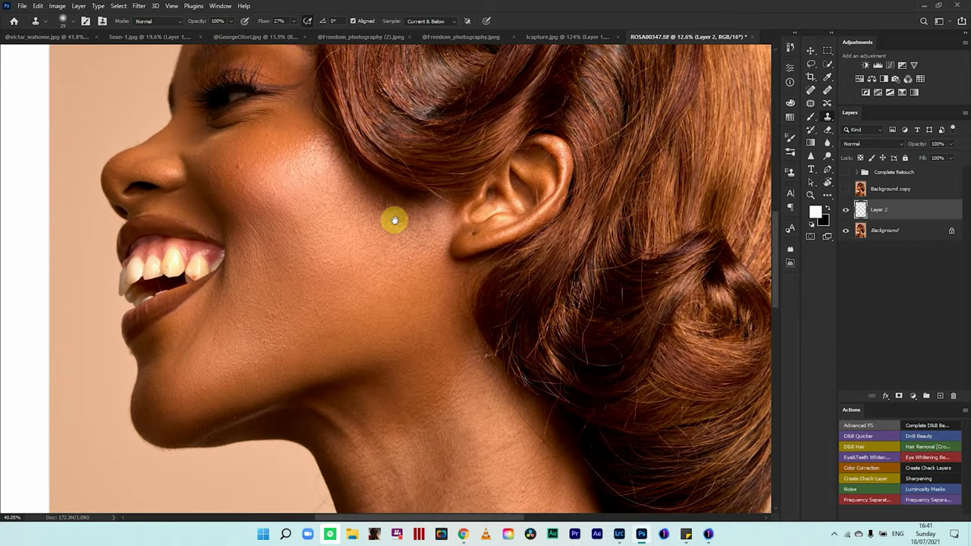
# Step: Examine the skin texture on the cheek and under the eye up close, as well as the whole portrait
pyautogui.scroll(5, 335, 274)
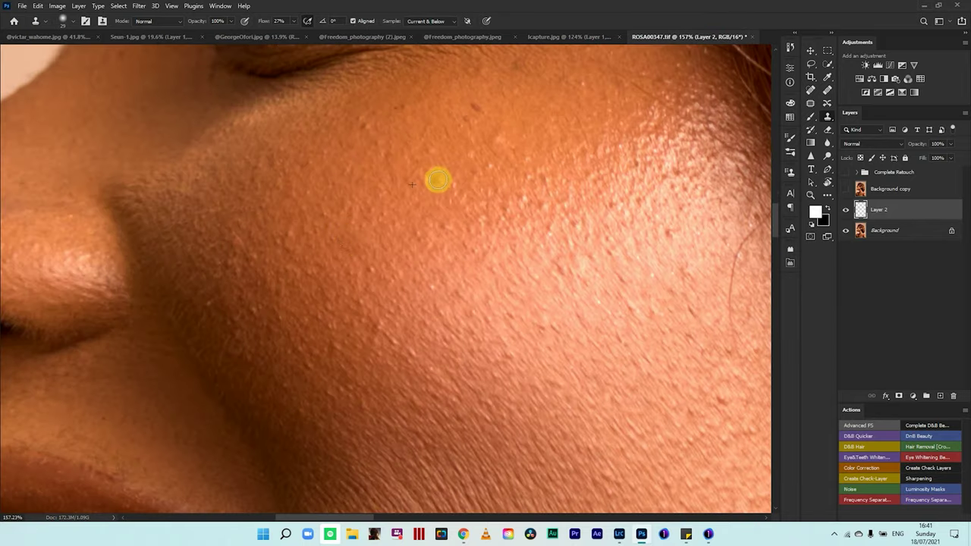
pyautogui.moveTo(453, 167); pyautogui.dragTo(401, 304)
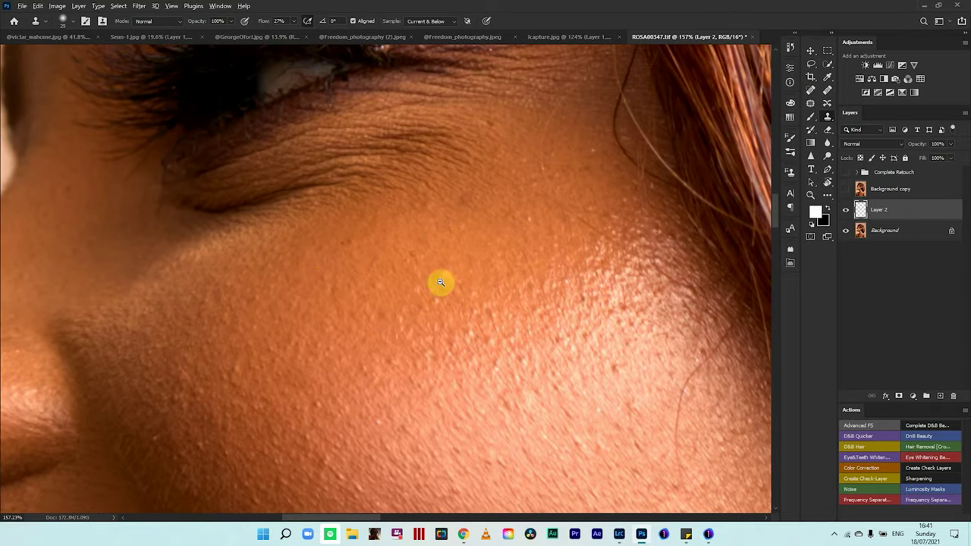
pyautogui.scroll(-8, 440, 282)
pyautogui.moveTo(409, 311); pyautogui.dragTo(375, 247)
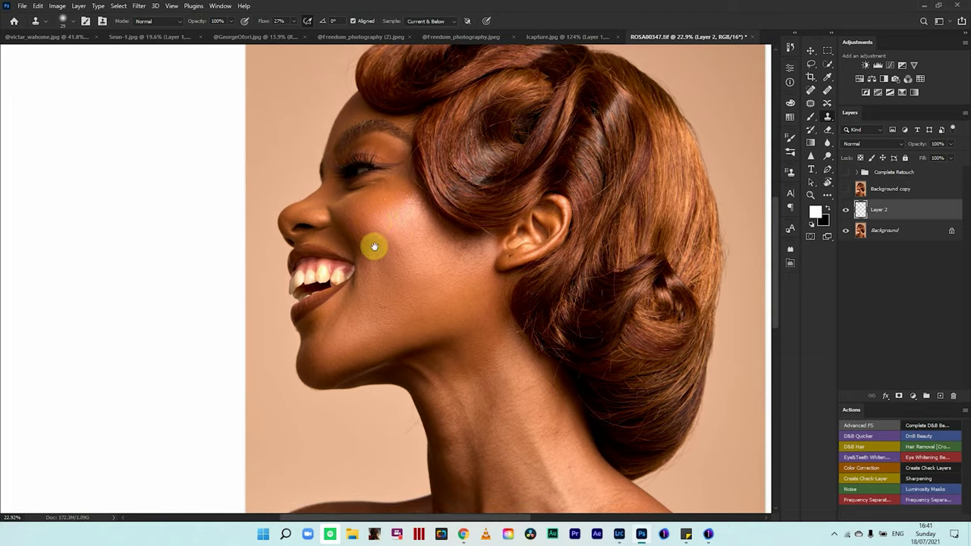
pyautogui.scroll(-3, 472, 270)
pyautogui.scroll(-1, 472, 269)
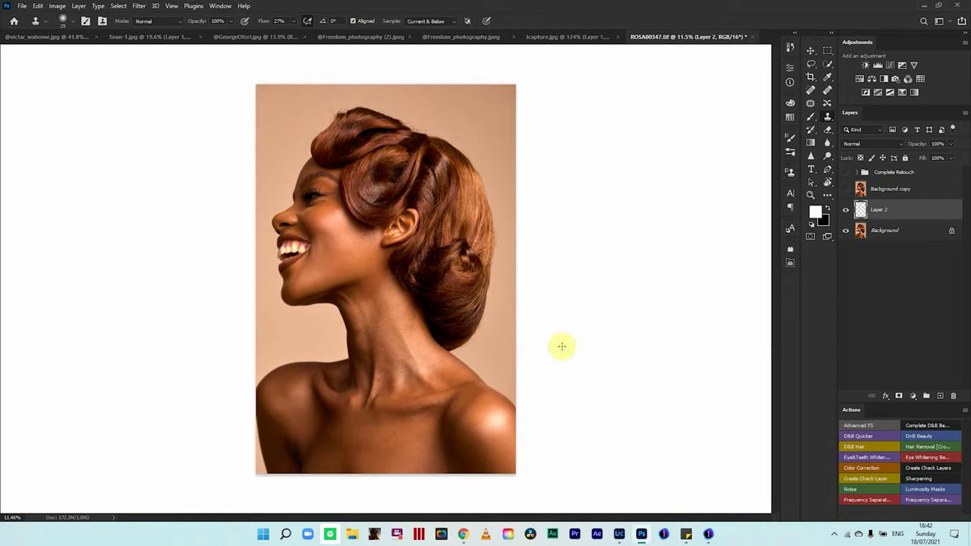
# Step: Show and select the Background copy layer and open it in the Liquify filter
pyautogui.click(846, 189)
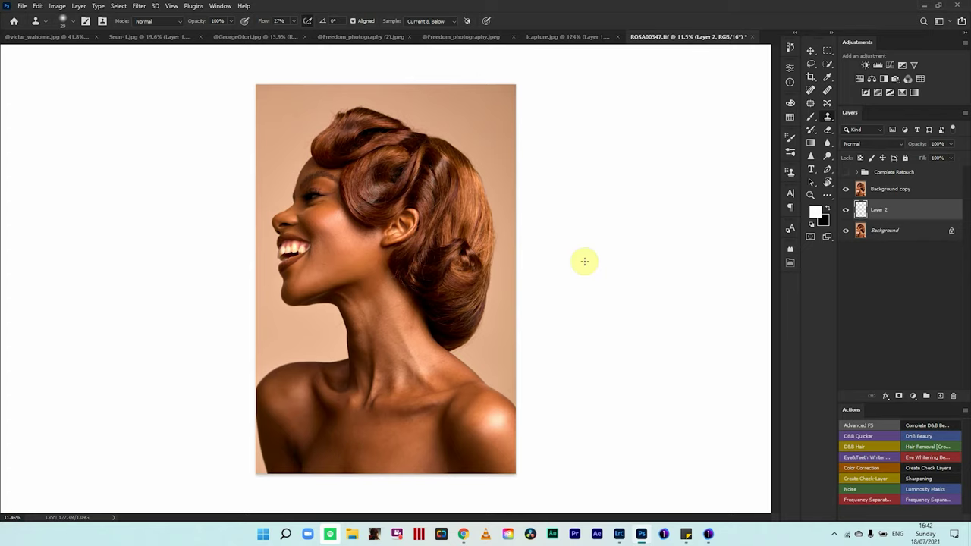
pyautogui.click(899, 190)
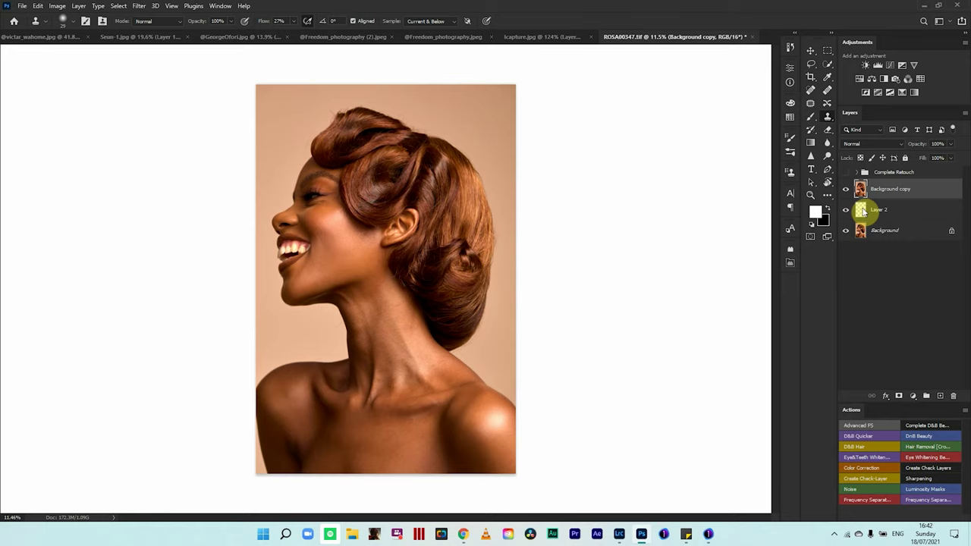
pyautogui.hotkey('shift', 'ctrl', 'x')
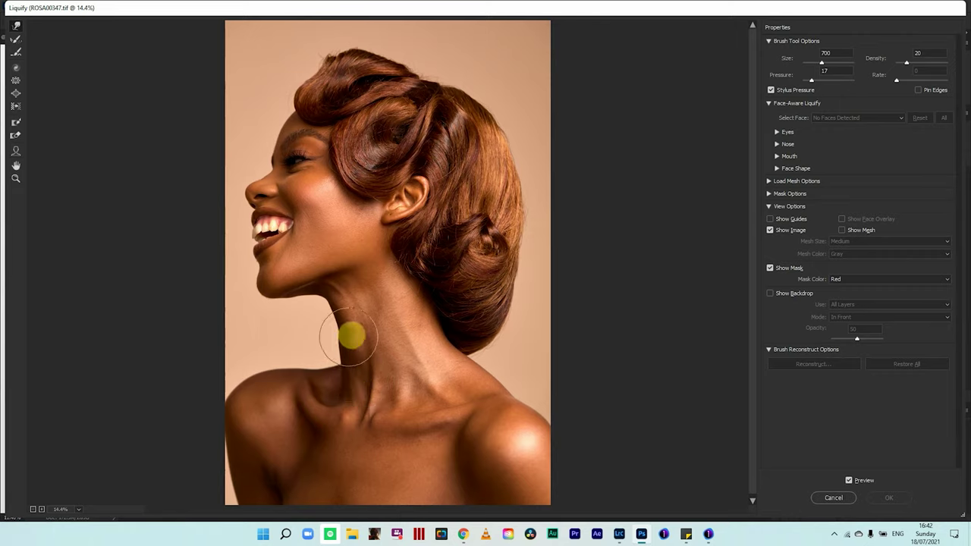
# Step: Set the Forward Warp brush size to 800 and nudge the shoulder line inward just below the hair at the nape
pyautogui.press(']')
pyautogui.press(']')
pyautogui.press(']')
pyautogui.press(']')
pyautogui.press(']')
pyautogui.press(']')
pyautogui.press(']')
pyautogui.press(']')
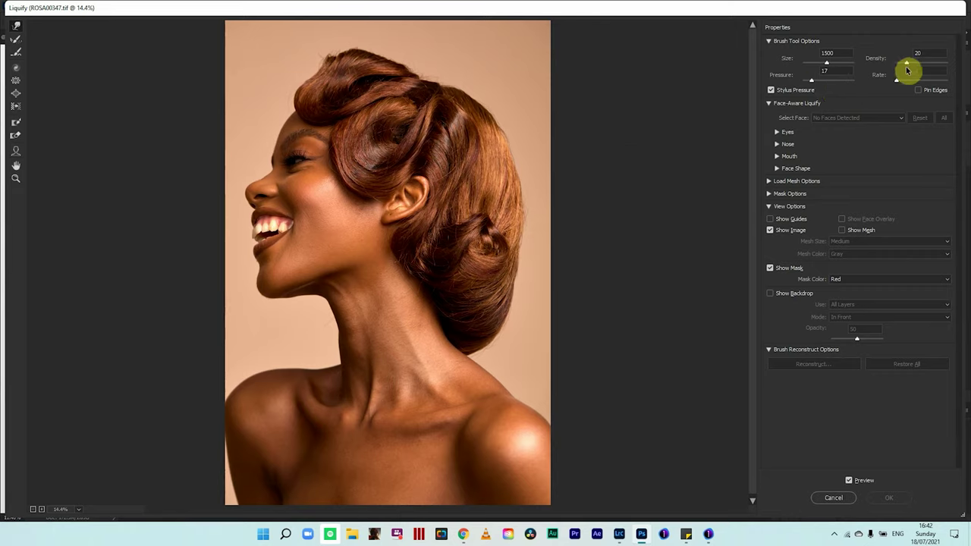
pyautogui.press(']')
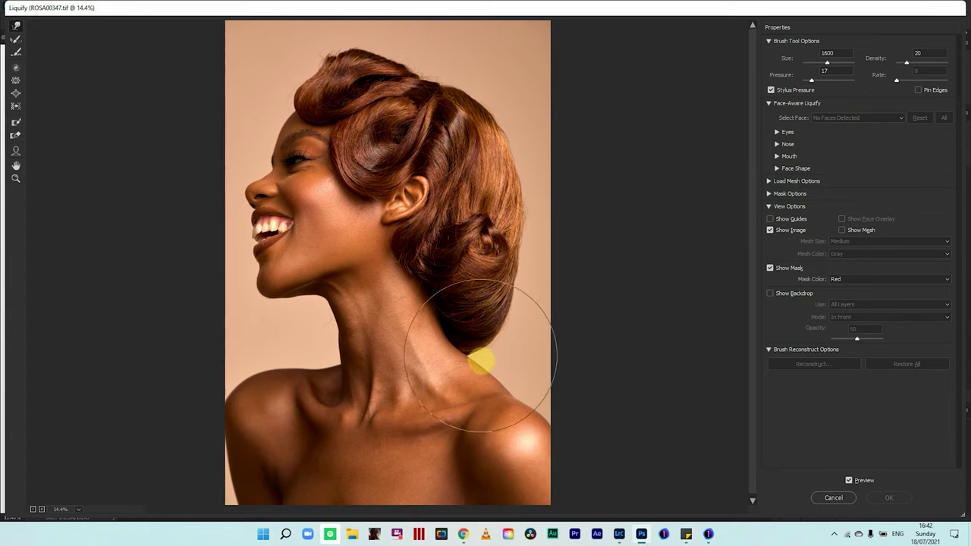
pyautogui.press('[')
pyautogui.press('[')
pyautogui.press('[')
pyautogui.press('[')
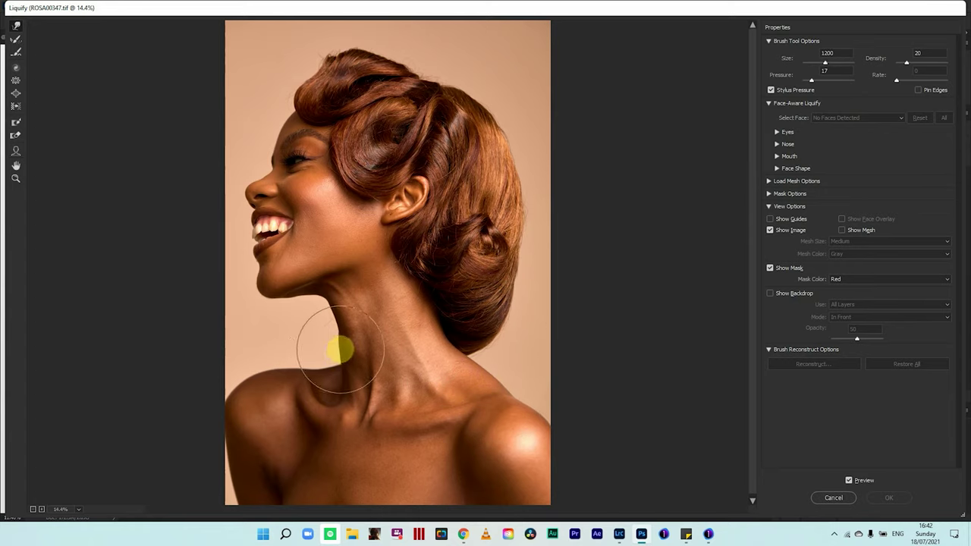
pyautogui.press('[')
pyautogui.press('[')
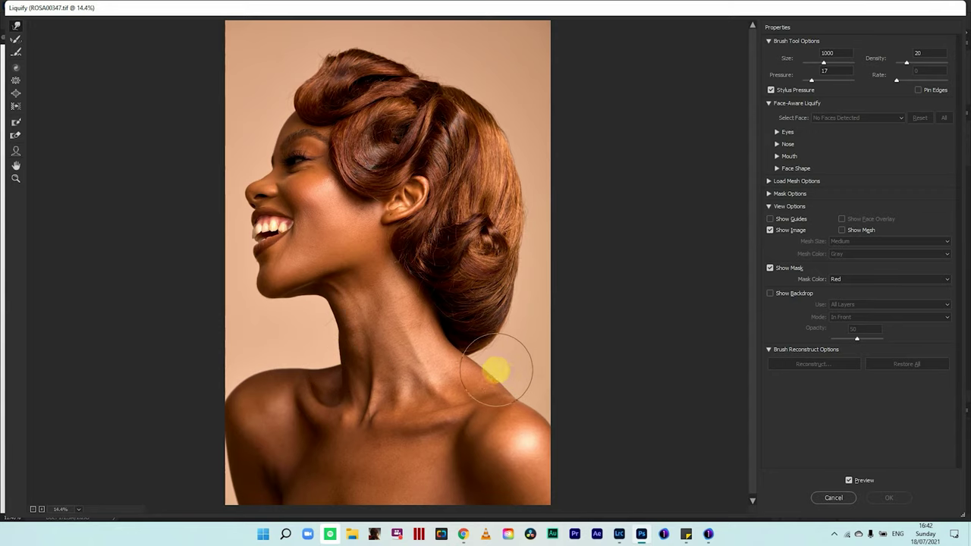
pyautogui.press('[')
pyautogui.press('[')
pyautogui.moveTo(501, 373); pyautogui.dragTo(486, 362)
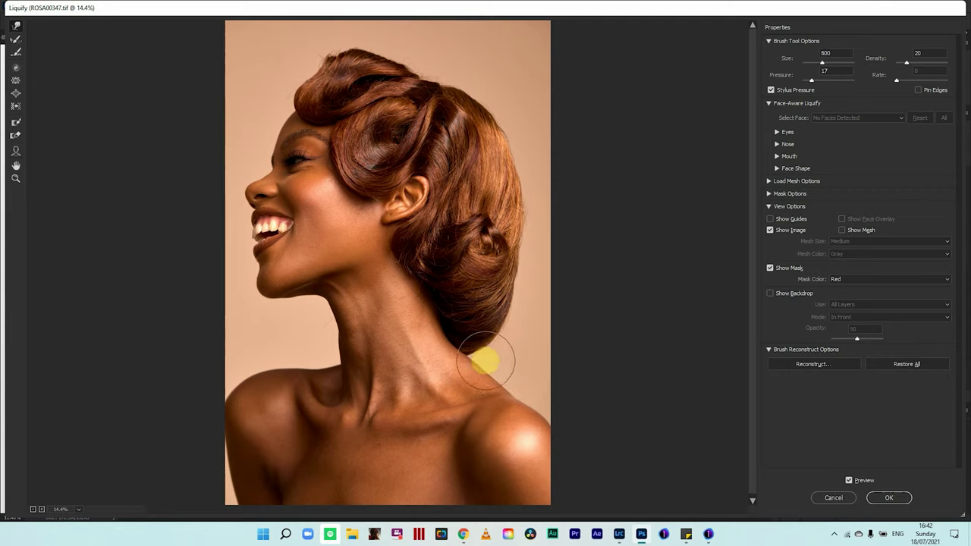
# Step: Try Forward Warp brush sizes of 1100, 600 and 800 around the shoulder and neck contours
pyautogui.press(']')
pyautogui.press(']')
pyautogui.press(']')
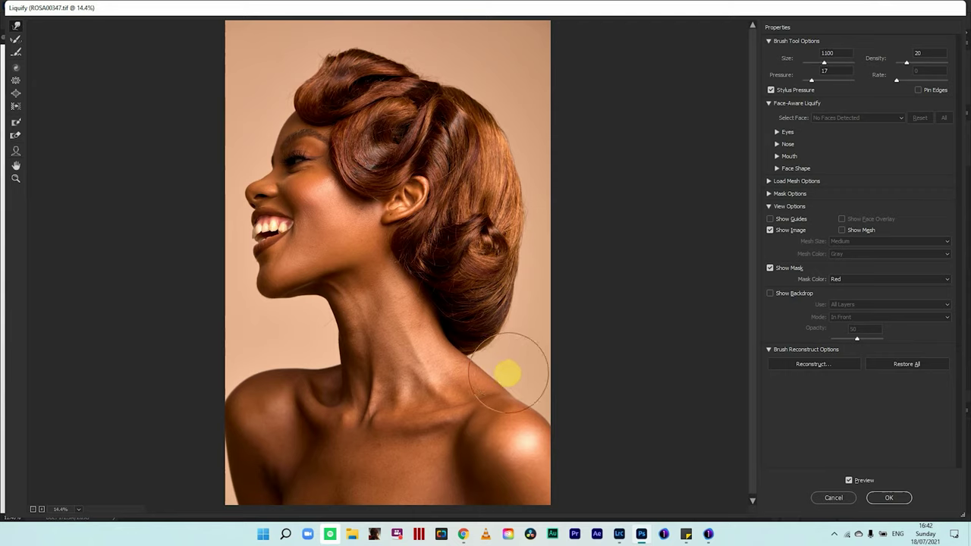
pyautogui.press('[')
pyautogui.press('[')
pyautogui.press('[')
pyautogui.press('[')
pyautogui.press('[')
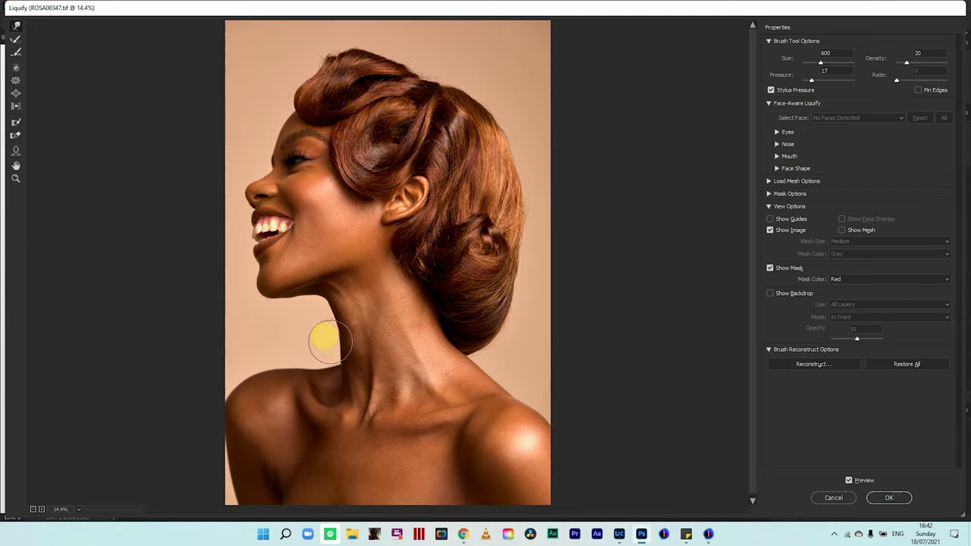
pyautogui.press(']')
pyautogui.press(']')
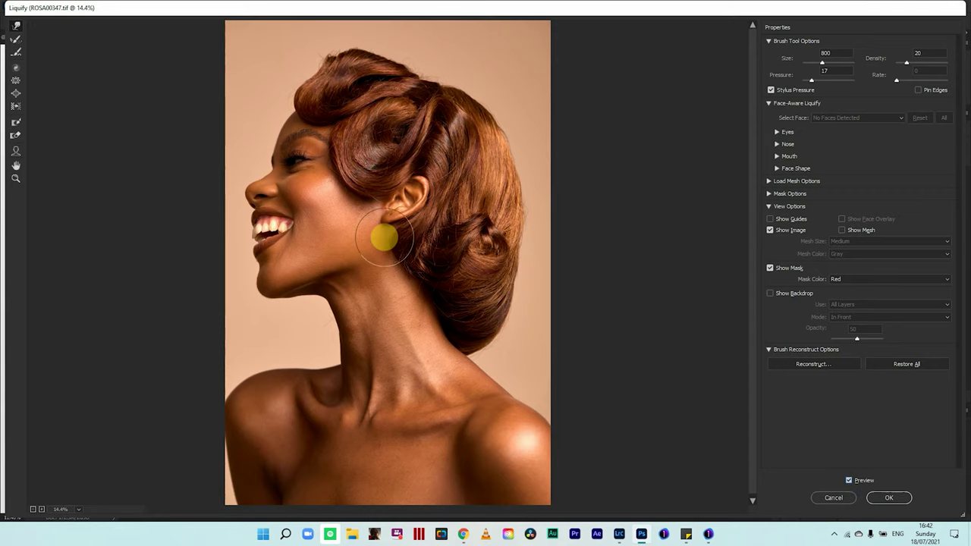
# Step: Refine the hair outline at the back and crown with a size 500 Forward Warp brush and apply Liquify
pyautogui.press('[')
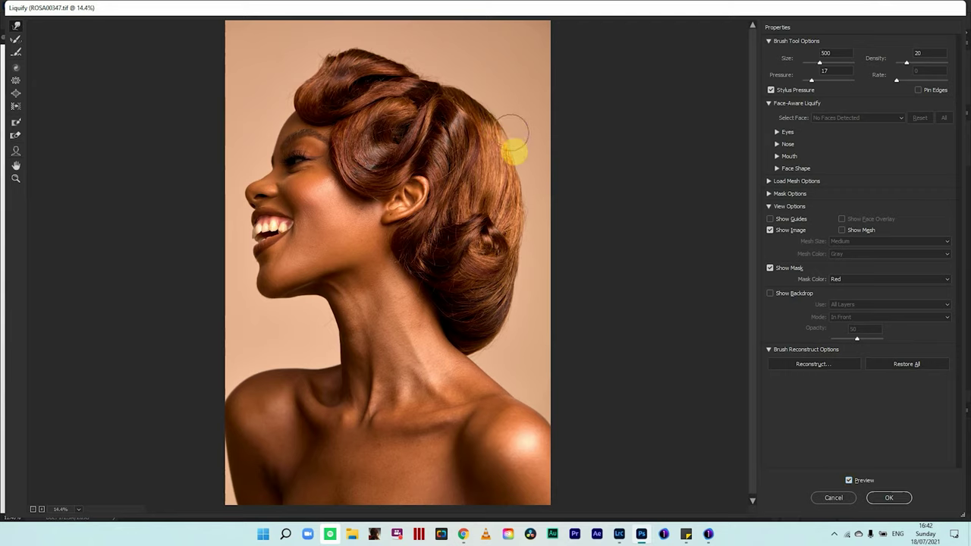
pyautogui.moveTo(515, 152)
pyautogui.mouseDown()
pyautogui.moveTo(520, 167)
pyautogui.moveTo(507, 159)
pyautogui.moveTo(516, 152)
pyautogui.mouseUp()
pyautogui.click(461, 79)
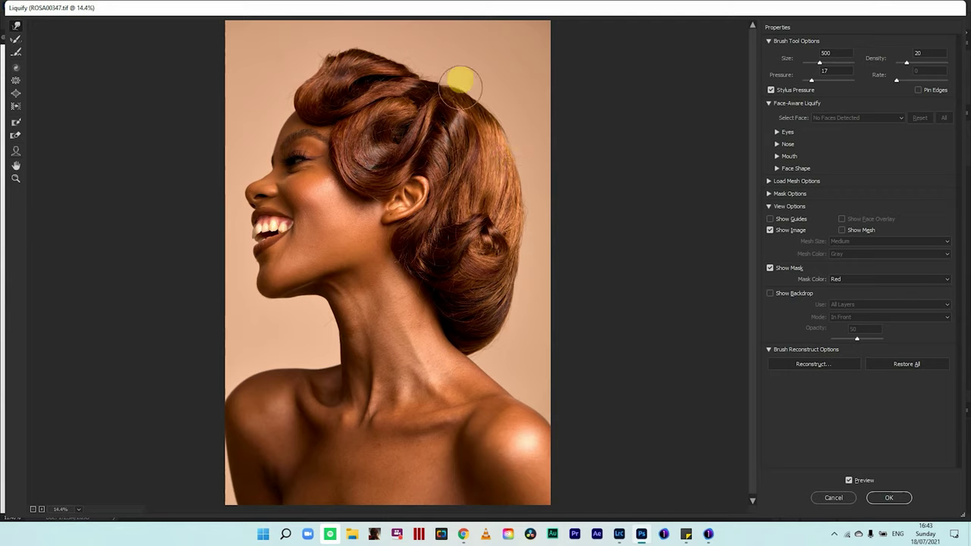
pyautogui.moveTo(460, 80)
pyautogui.mouseDown()
pyautogui.moveTo(459, 112)
pyautogui.moveTo(582, 439)
pyautogui.mouseUp()
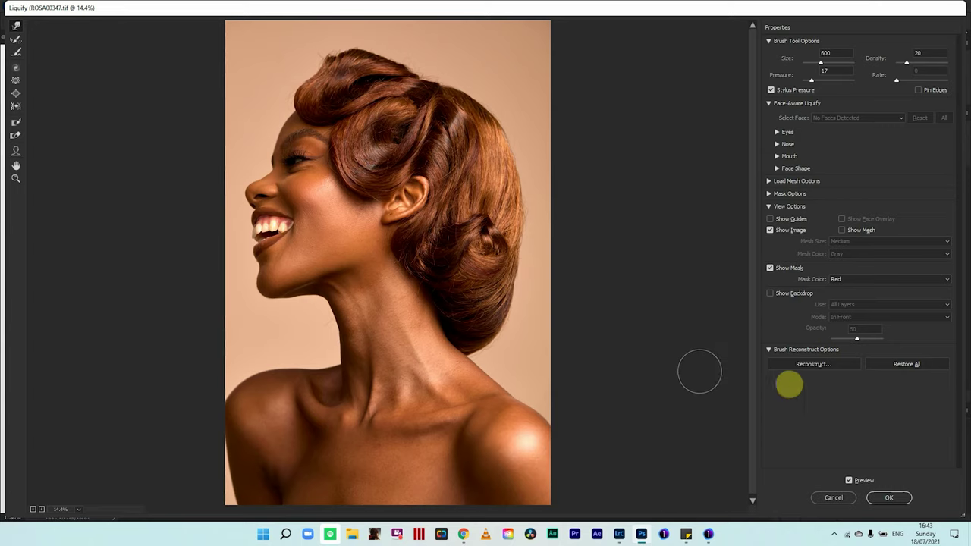
pyautogui.click(889, 497)
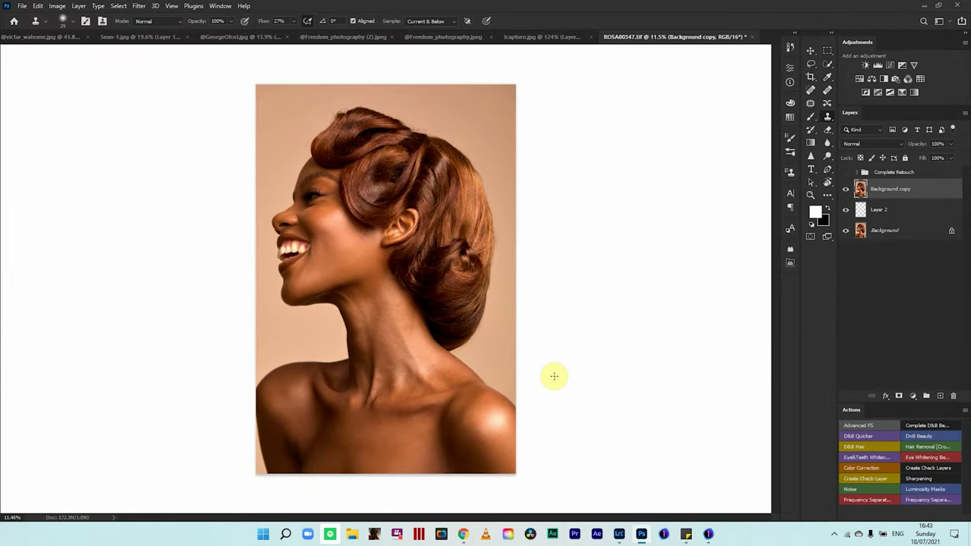
# Step: Show the Complete Retouch group, review its layers, and reduce the layer stack to Layer 2 and Background
pyautogui.click(858, 172)
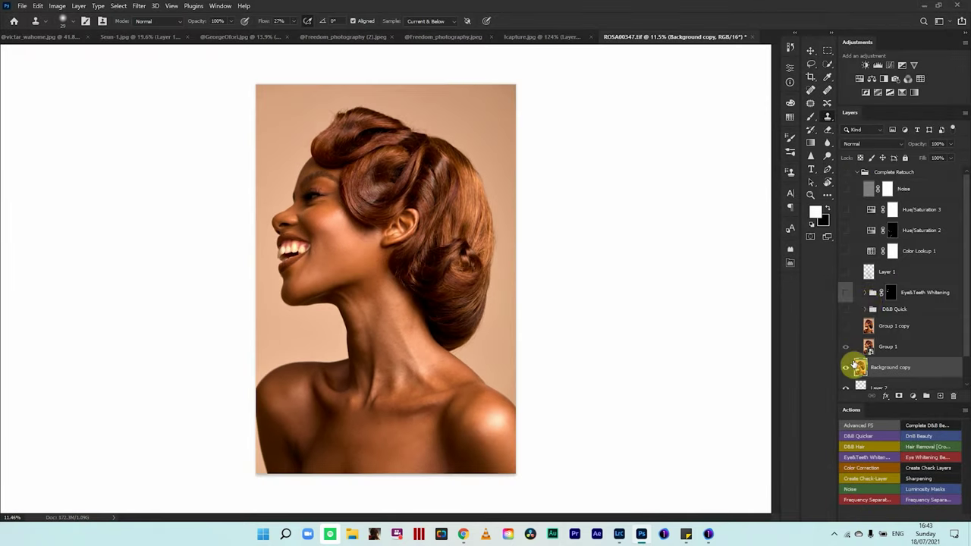
pyautogui.click(846, 362)
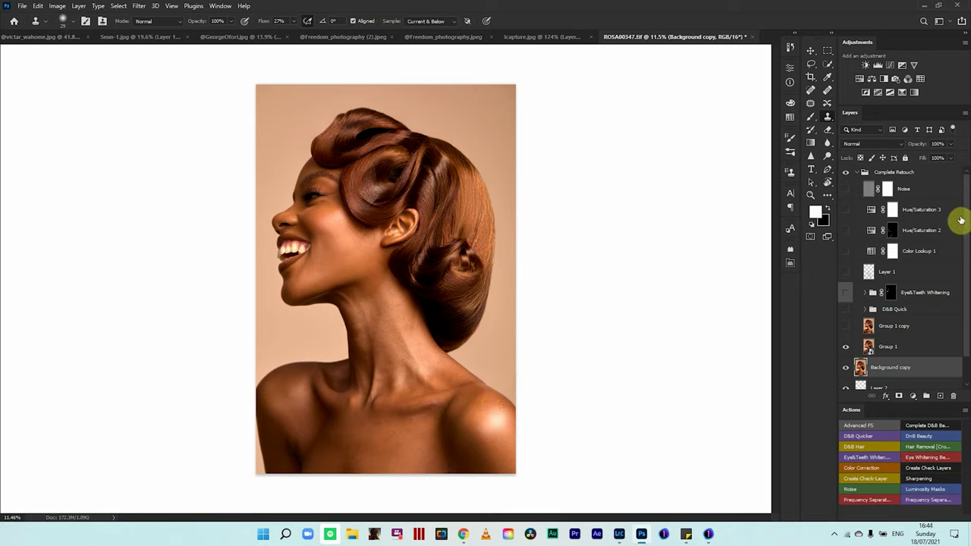
pyautogui.click(856, 172)
pyautogui.click(858, 187)
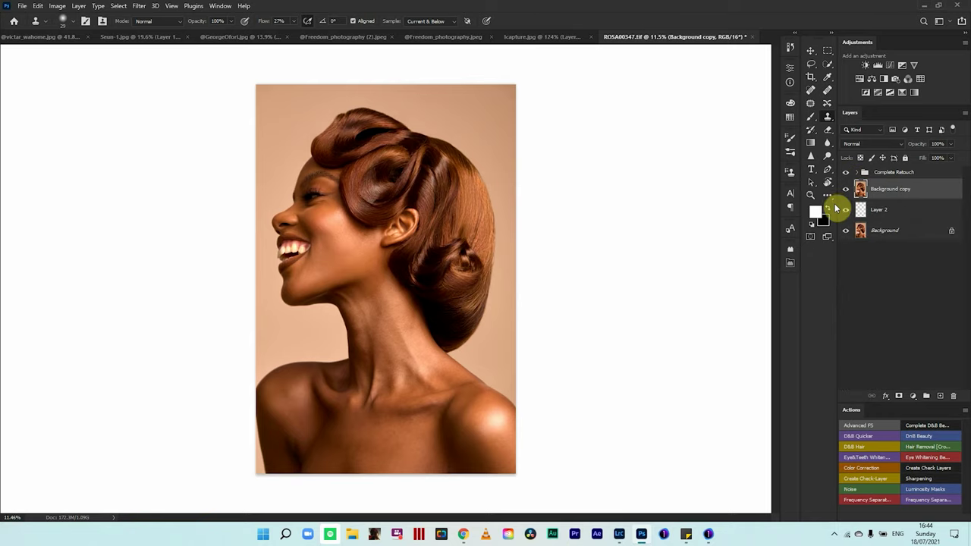
pyautogui.press('Delete')
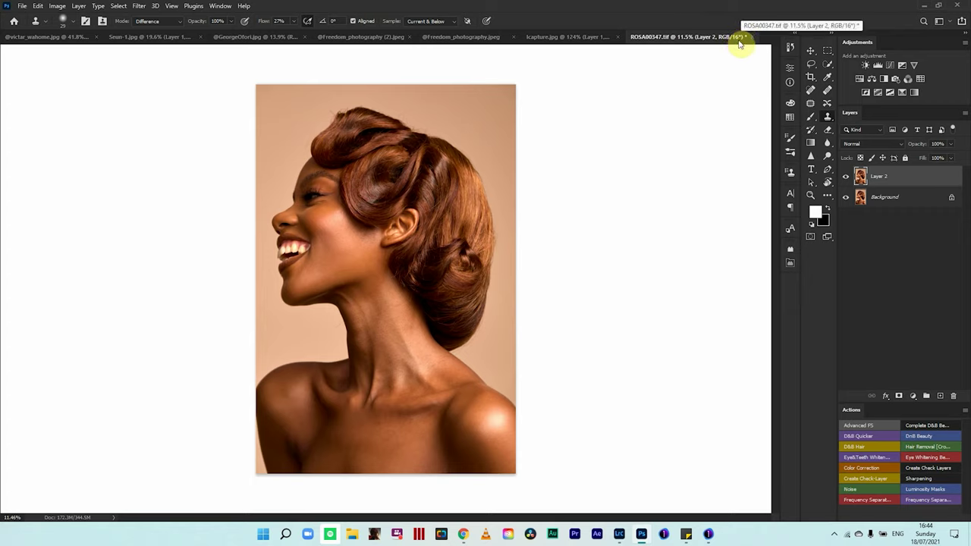
# Step: Check the document's colour mode and bit depth
pyautogui.click(219, 8)
pyautogui.moveTo(170, 8)
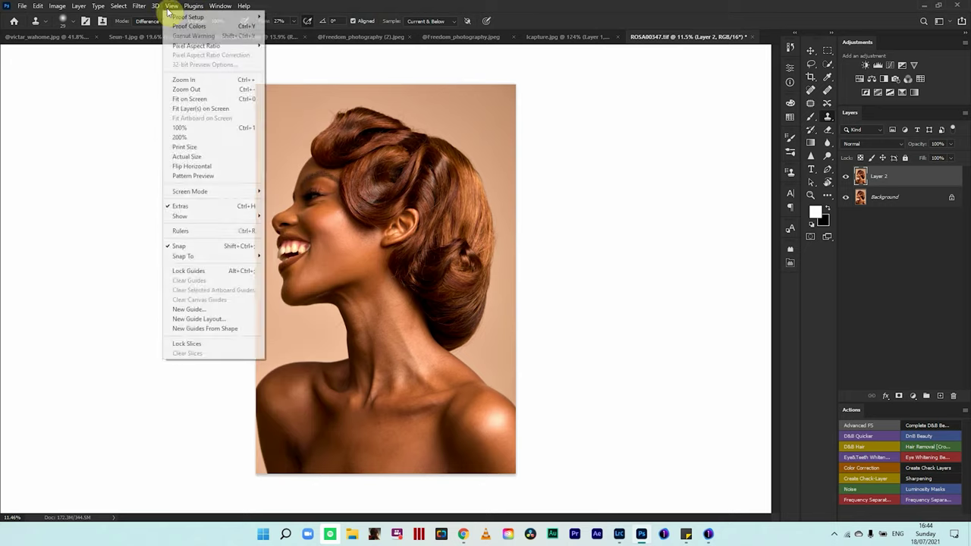
pyautogui.moveTo(38, 8)
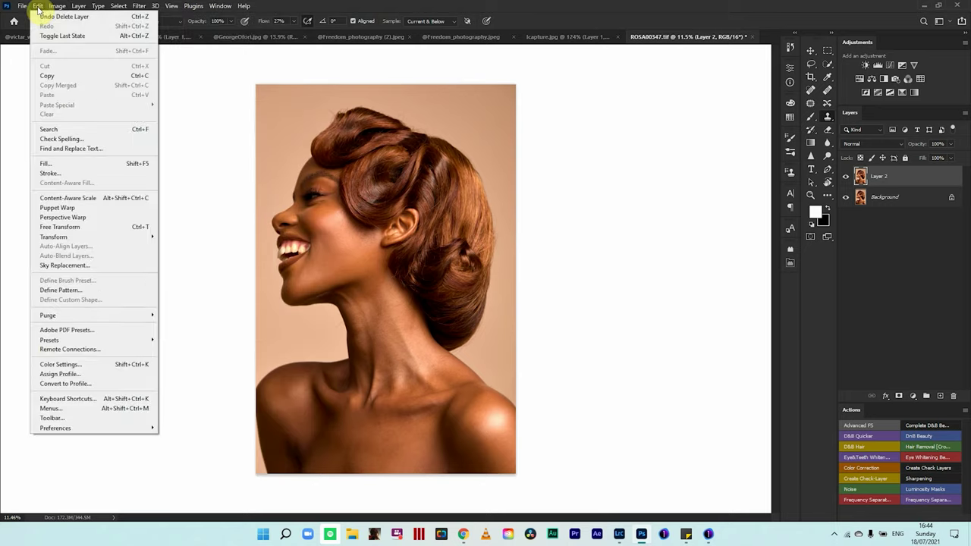
pyautogui.moveTo(144, 16)
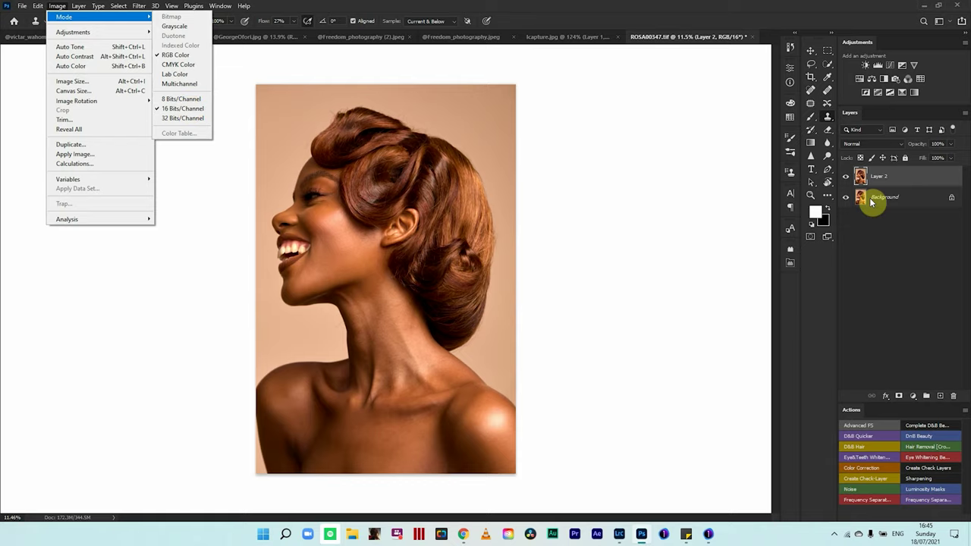
# Step: Run the Advanced FS action and zoom the Gaussian Blur preview out to 6%, framing the face
pyautogui.click(872, 427)
pyautogui.click(872, 425)
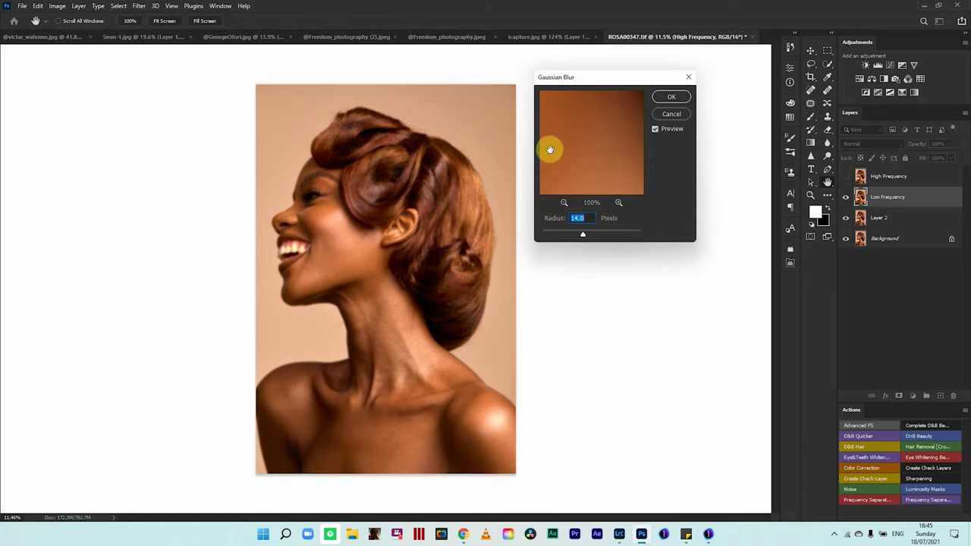
pyautogui.moveTo(596, 82); pyautogui.dragTo(626, 133)
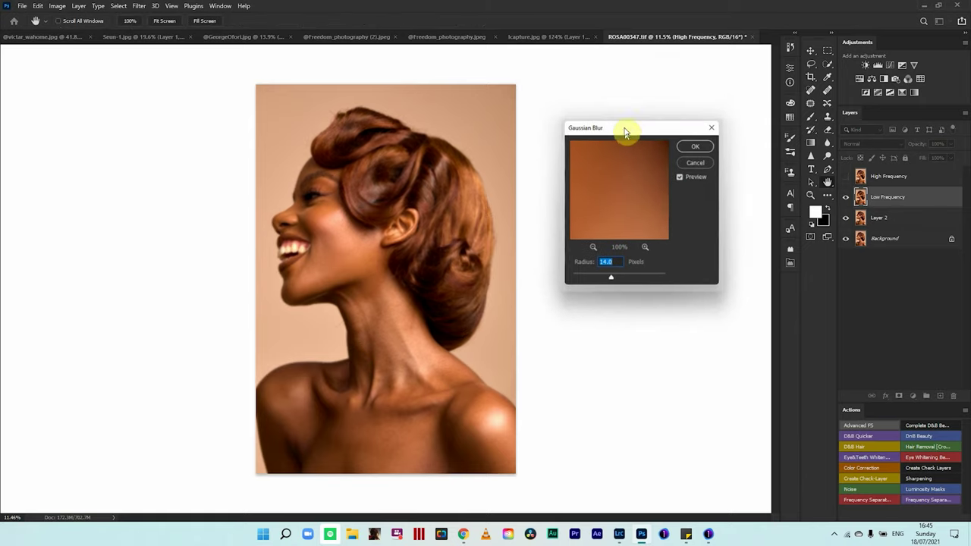
pyautogui.click(588, 256)
pyautogui.click(591, 255)
pyautogui.click(589, 255)
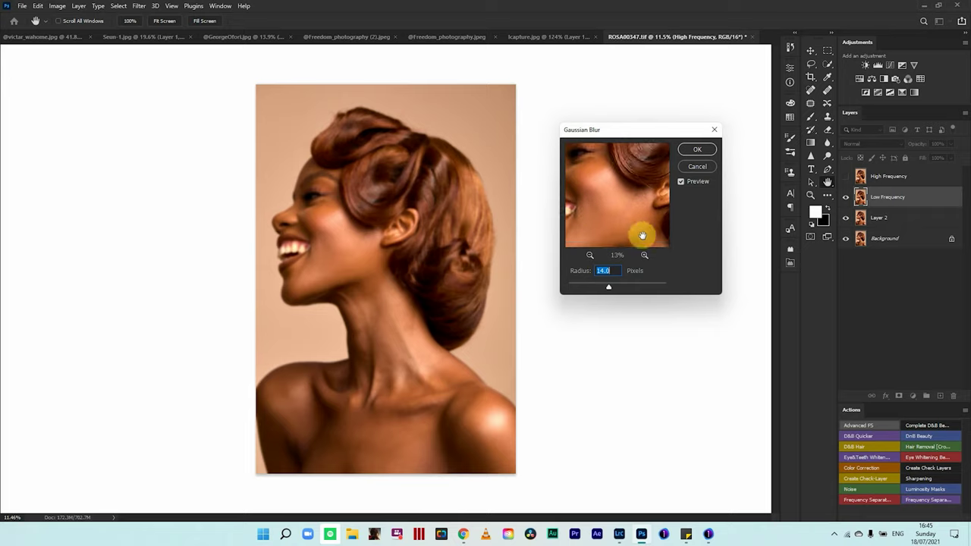
pyautogui.moveTo(642, 235); pyautogui.dragTo(606, 258)
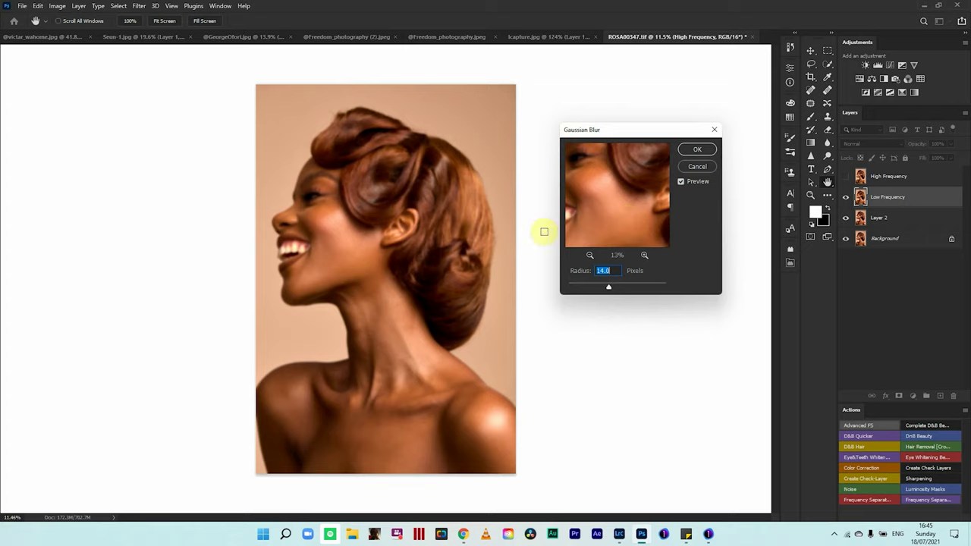
pyautogui.click(589, 256)
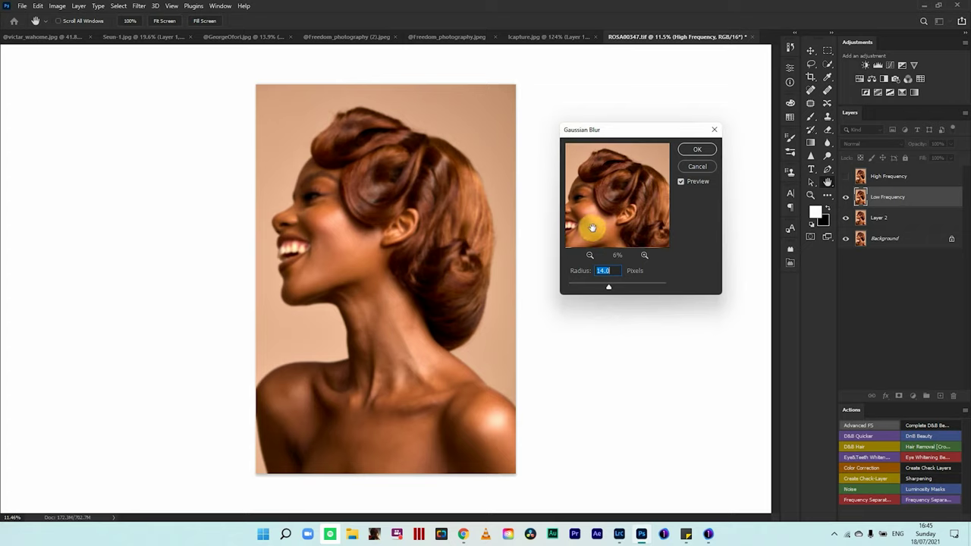
pyautogui.moveTo(590, 225); pyautogui.dragTo(613, 208)
# Step: Drop the Gaussian Blur radius to 0.1 pixels and examine the facial skin texture in the preview at 50%
pyautogui.moveTo(609, 288); pyautogui.dragTo(516, 293)
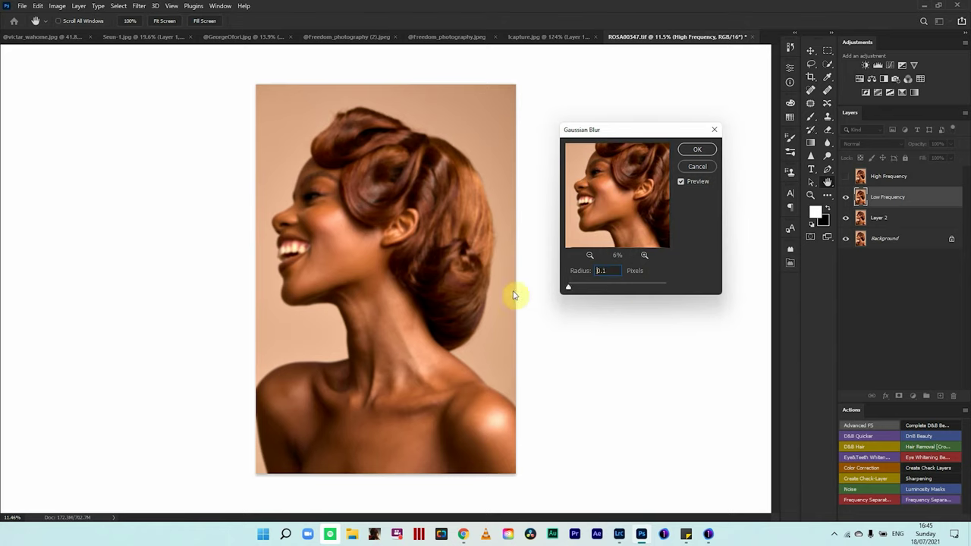
pyautogui.click(645, 255)
pyautogui.click(645, 255)
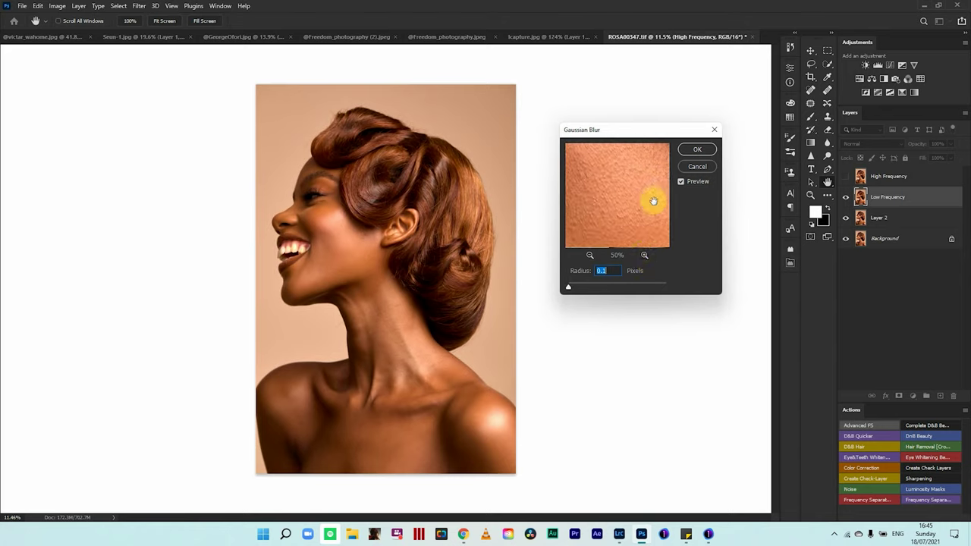
pyautogui.moveTo(651, 202); pyautogui.dragTo(594, 231)
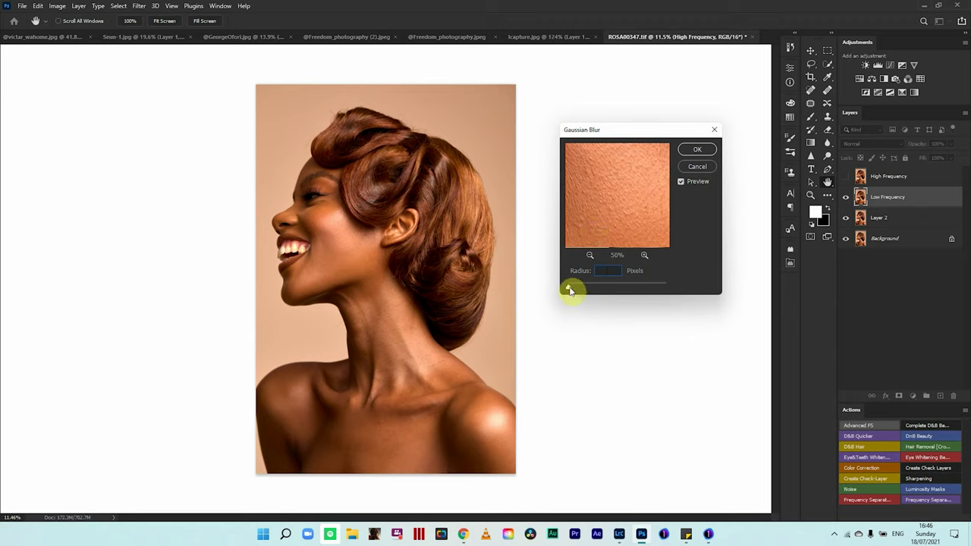
# Step: Raise the Low Frequency layer's Gaussian Blur radius gradually to 26.3 pixels, check the blurred skin in the preview, and apply it
pyautogui.moveTo(571, 290); pyautogui.dragTo(601, 287)
pyautogui.click(630, 215)
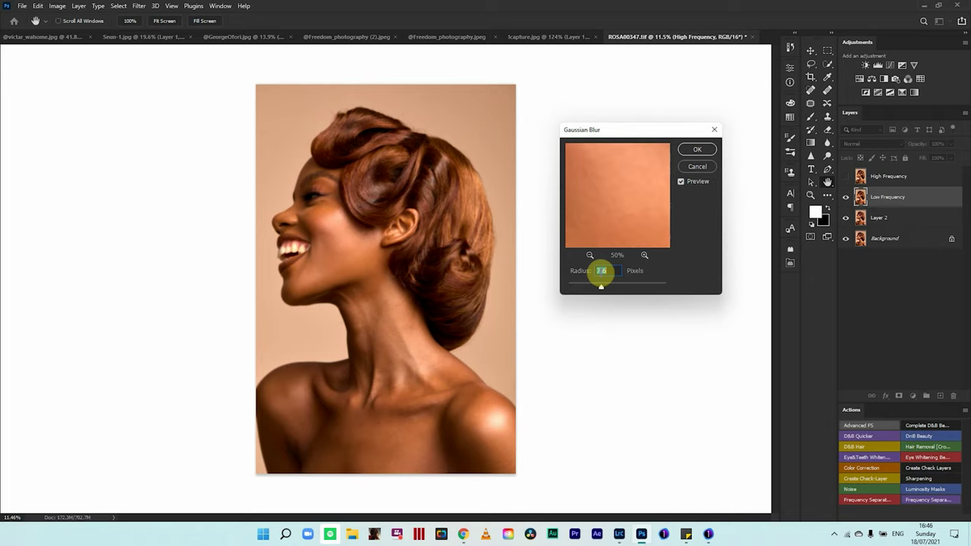
pyautogui.moveTo(600, 287)
pyautogui.mouseDown()
pyautogui.moveTo(589, 290)
pyautogui.moveTo(605, 289)
pyautogui.mouseUp()
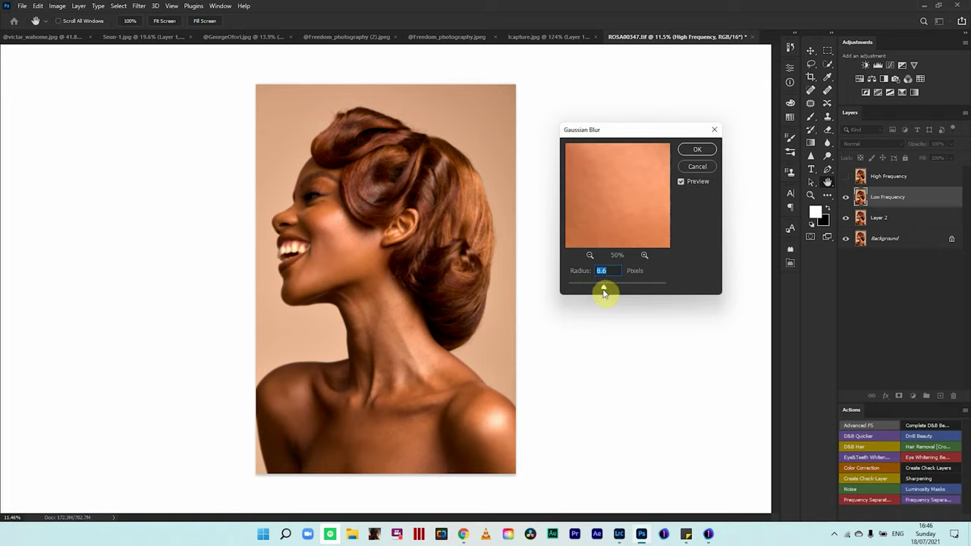
pyautogui.moveTo(605, 292)
pyautogui.mouseDown()
pyautogui.moveTo(622, 285)
pyautogui.moveTo(615, 290)
pyautogui.mouseUp()
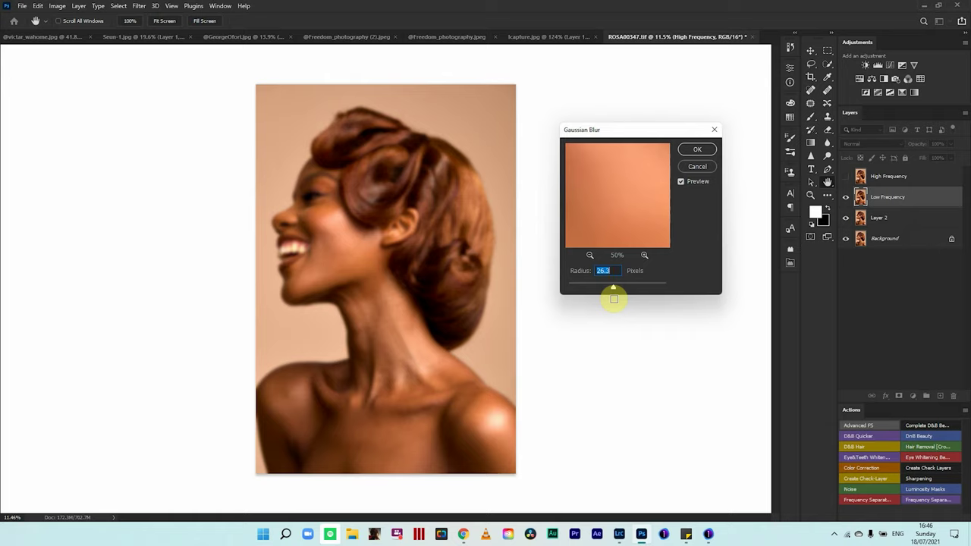
pyautogui.moveTo(612, 195); pyautogui.dragTo(603, 223)
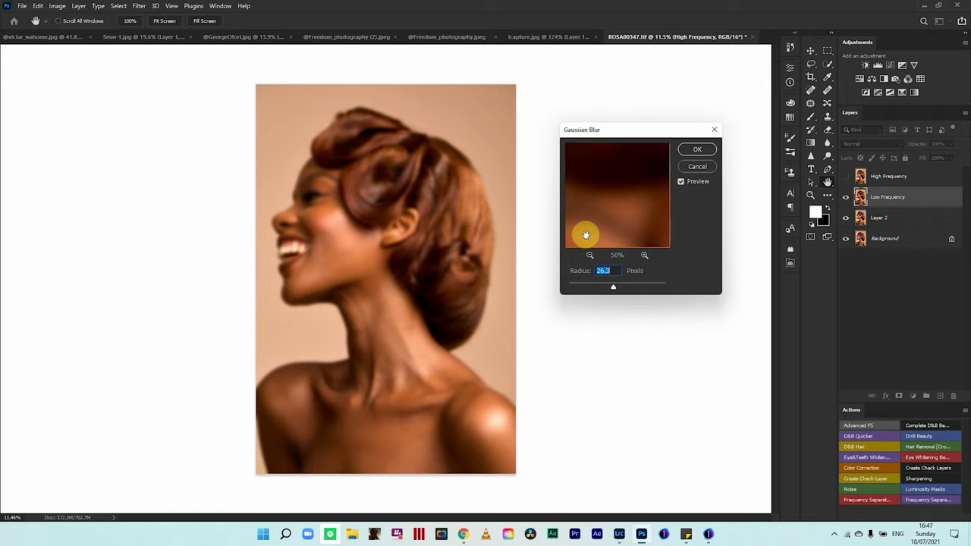
pyautogui.moveTo(596, 242); pyautogui.dragTo(613, 206)
pyautogui.click(697, 150)
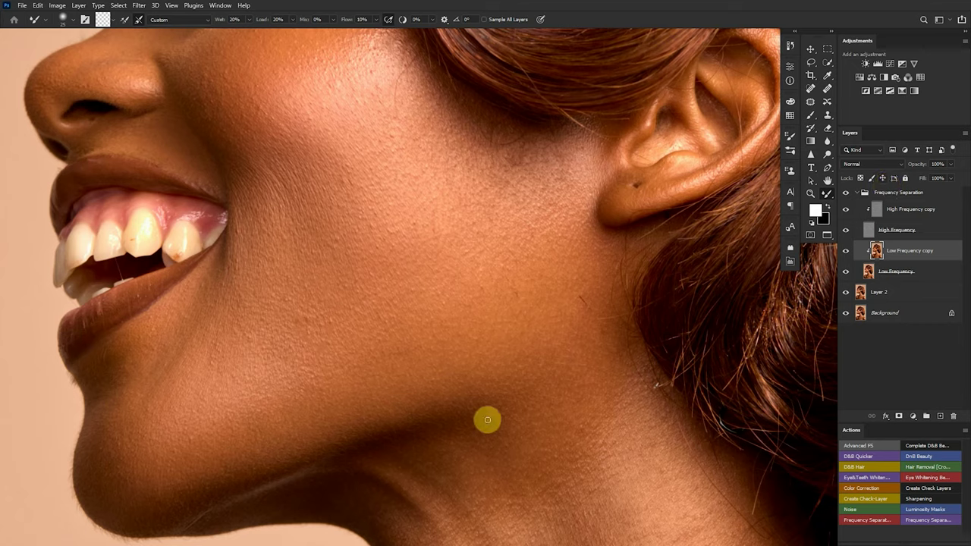
# Step: Select the High Frequency copy layer and choose the Clone Stamp tool for retouching texture on the cheek
pyautogui.scroll(-5, 488, 419)
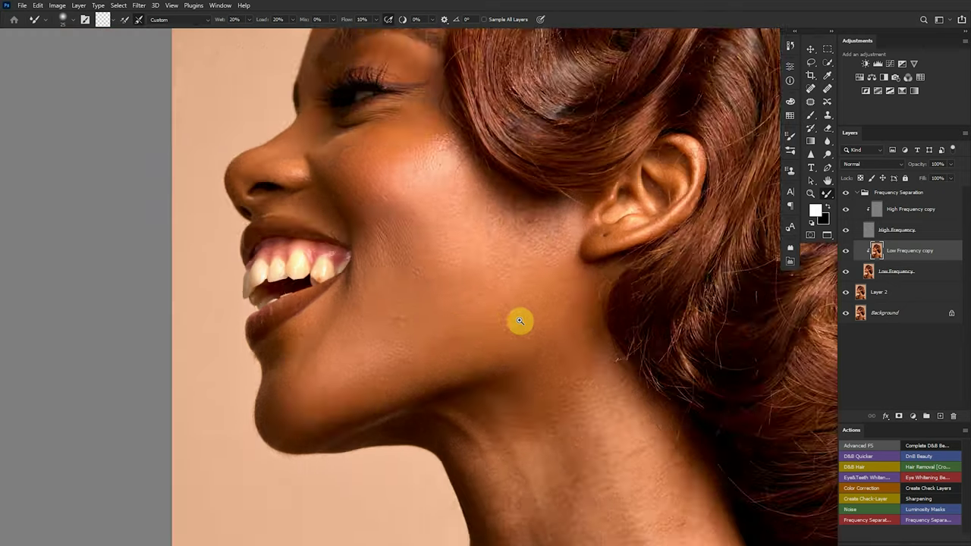
pyautogui.scroll(2, 481, 326)
pyautogui.moveTo(500, 317); pyautogui.dragTo(463, 299)
pyautogui.scroll(6, 464, 301)
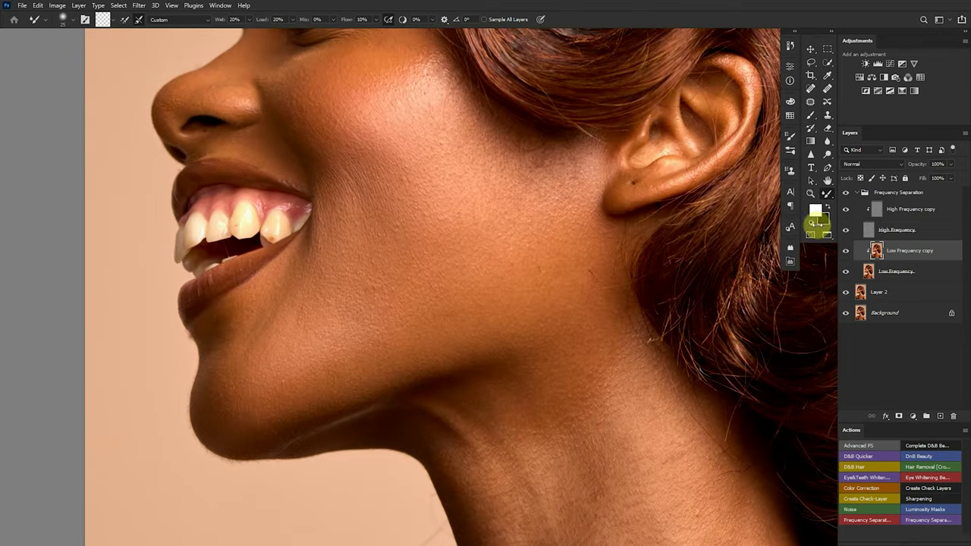
pyautogui.click(878, 212)
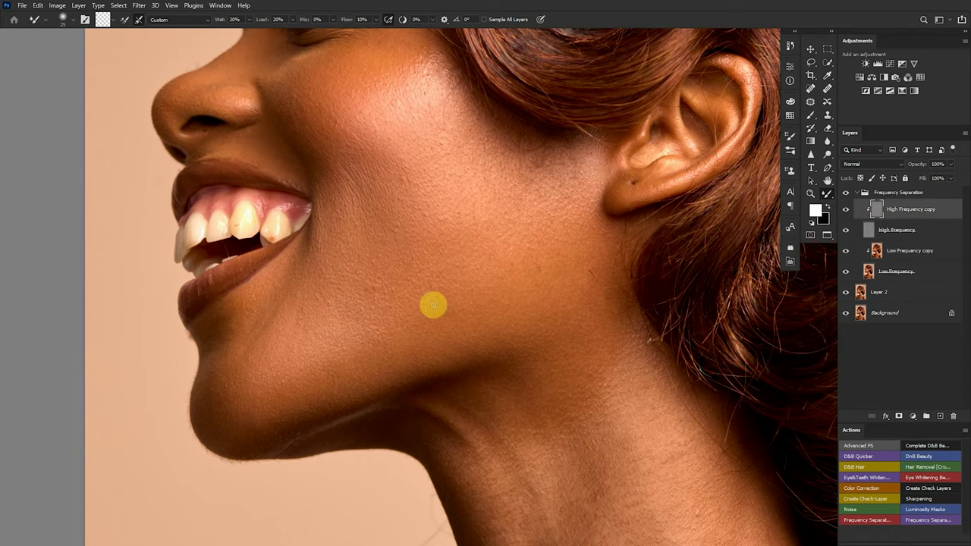
pyautogui.scroll(3, 397, 299)
pyautogui.moveTo(372, 285); pyautogui.dragTo(373, 265)
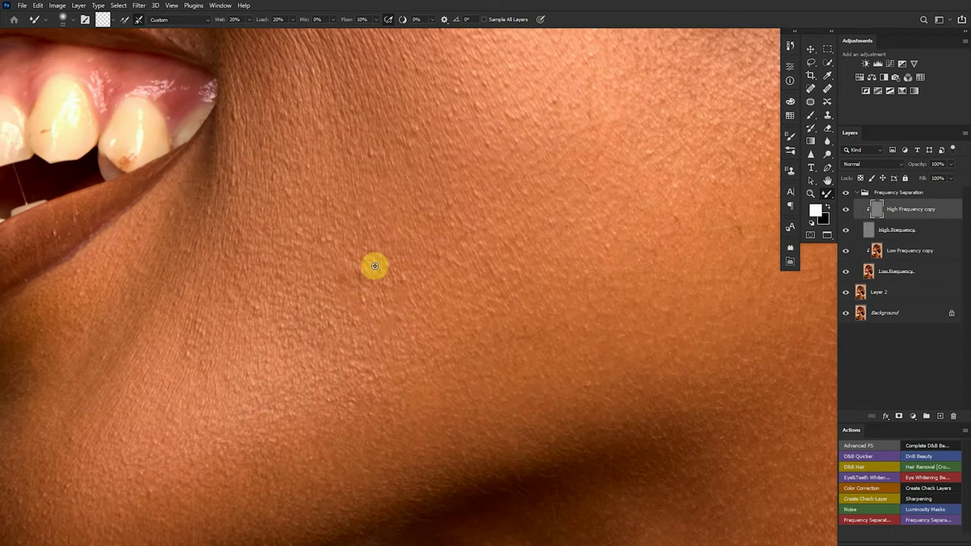
pyautogui.click(828, 118)
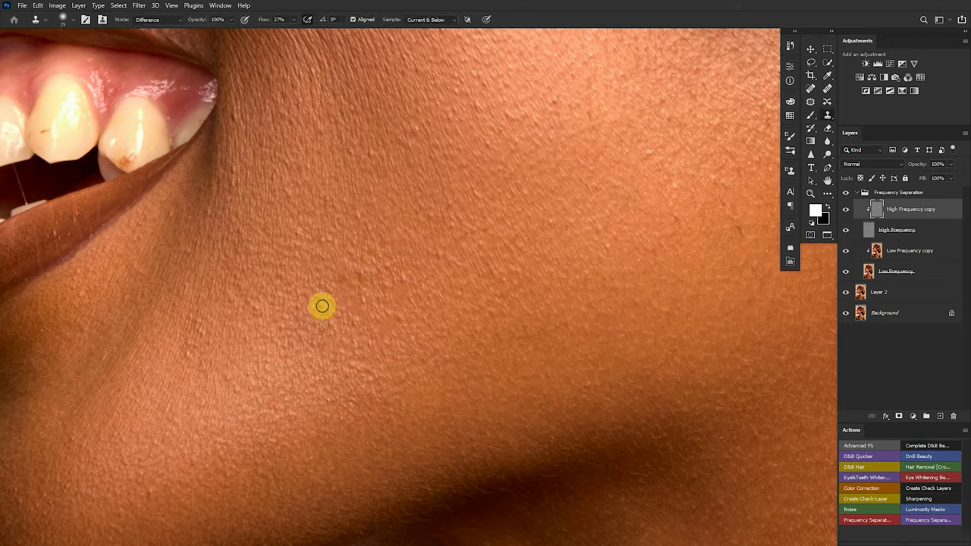
# Step: Try to clone skin texture over the cheek beside the mouth with the Clone Stamp in Difference mode
pyautogui.moveTo(372, 278); pyautogui.dragTo(378, 244)
pyautogui.keyDown('alt'); pyautogui.click(373, 260); pyautogui.keyUp('alt')
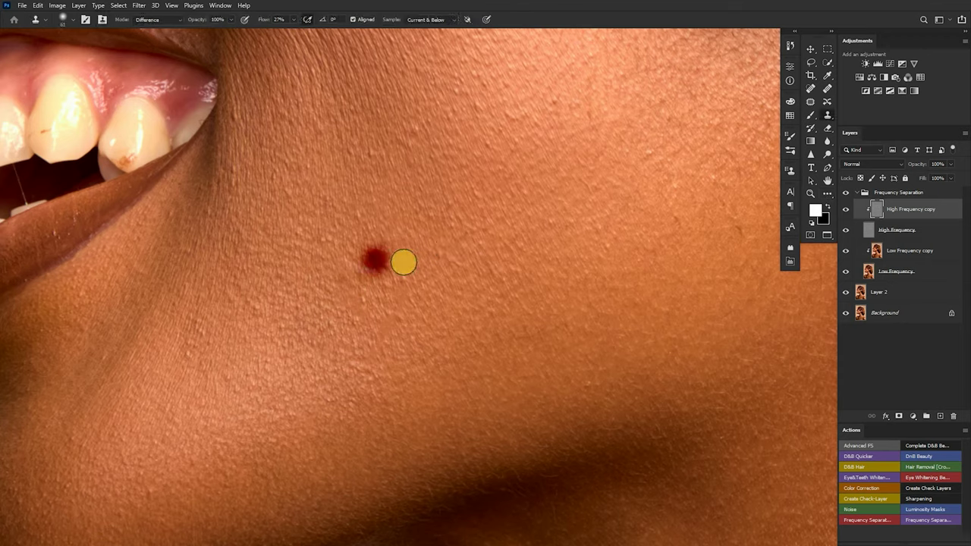
pyautogui.click(368, 275)
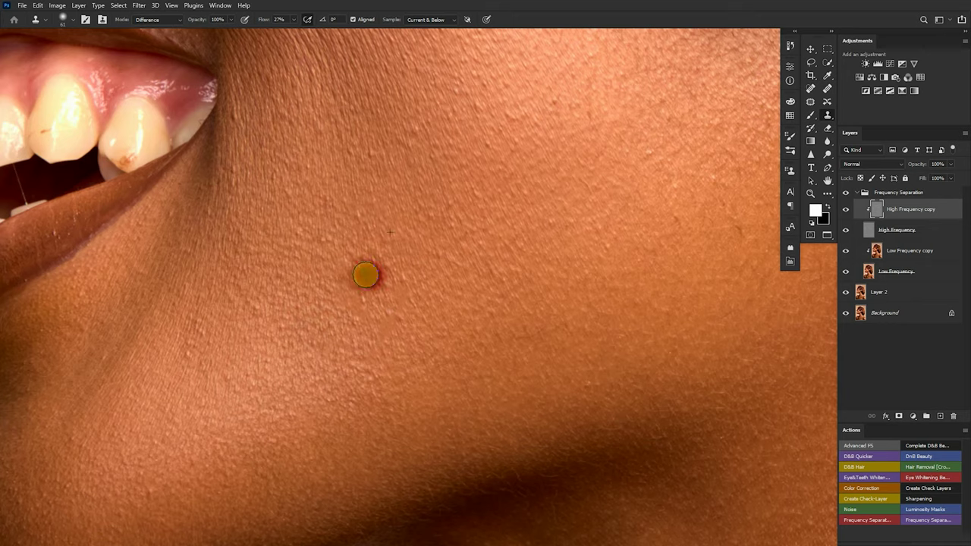
# Step: Undo the test clone strokes and set the Clone Stamp to sample the Current Layer in Normal mode
pyautogui.click(431, 20)
pyautogui.click(433, 29)
pyautogui.hotkey('ctrl', 'z')
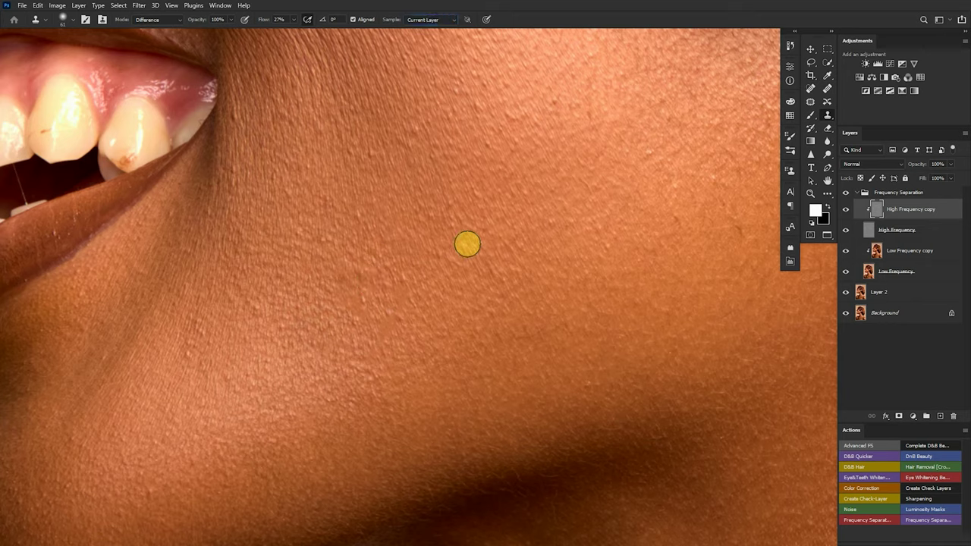
pyautogui.click(401, 276)
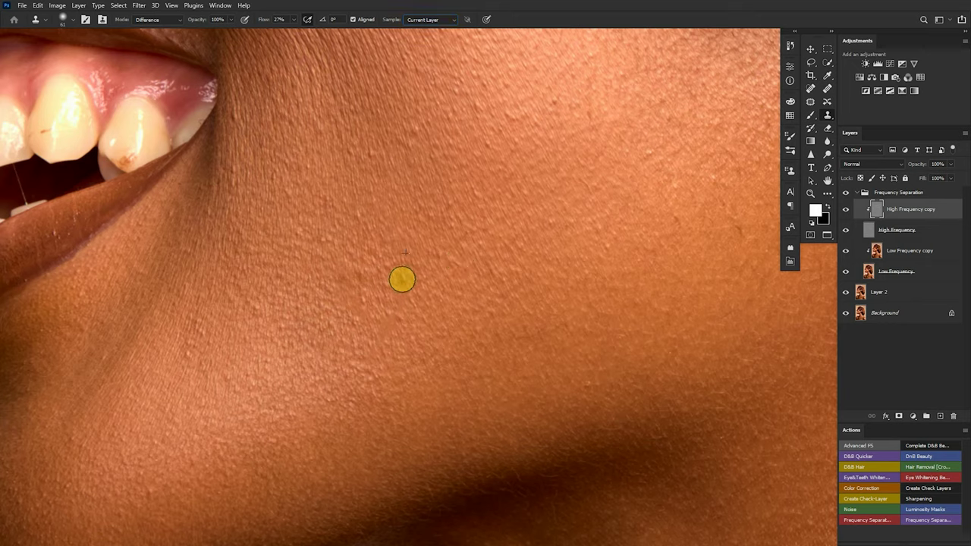
pyautogui.hotkey('ctrl', 'z')
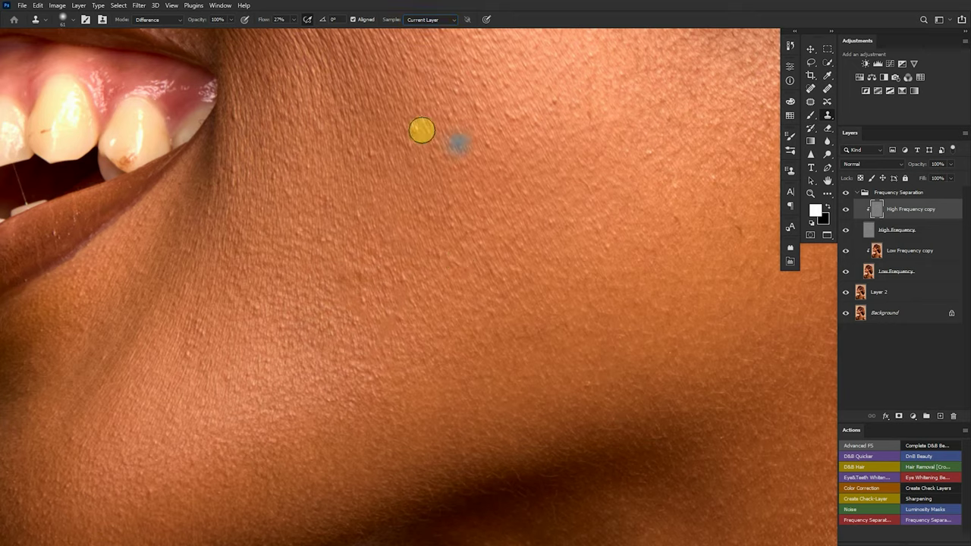
pyautogui.click(167, 19)
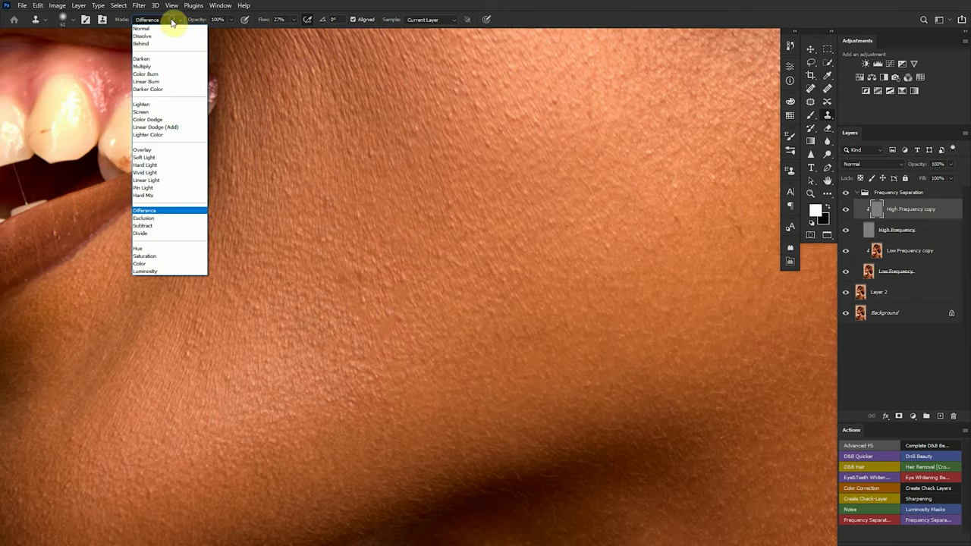
pyautogui.click(163, 28)
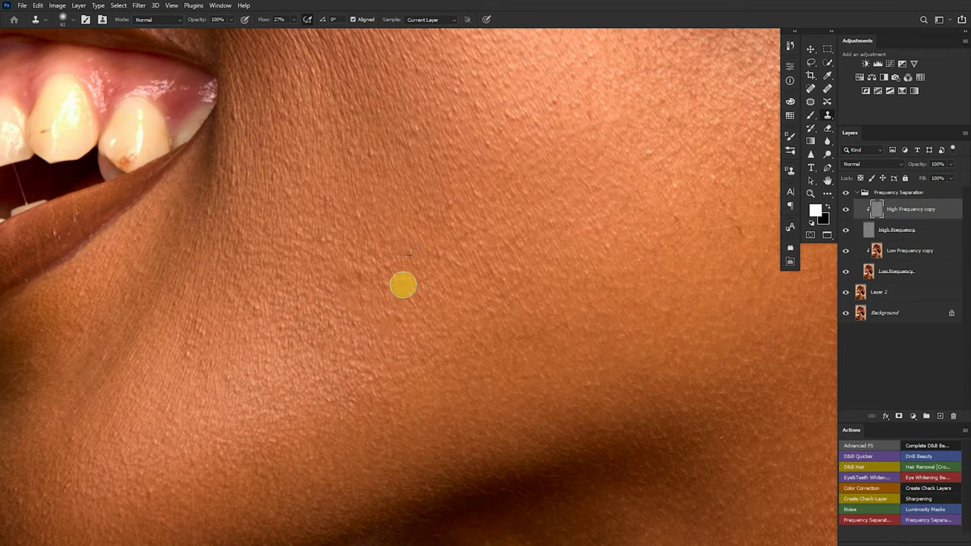
# Step: Clone clean skin texture over the dark marks on the jaw below the ear on the High Frequency copy layer
pyautogui.scroll(3, 403, 284)
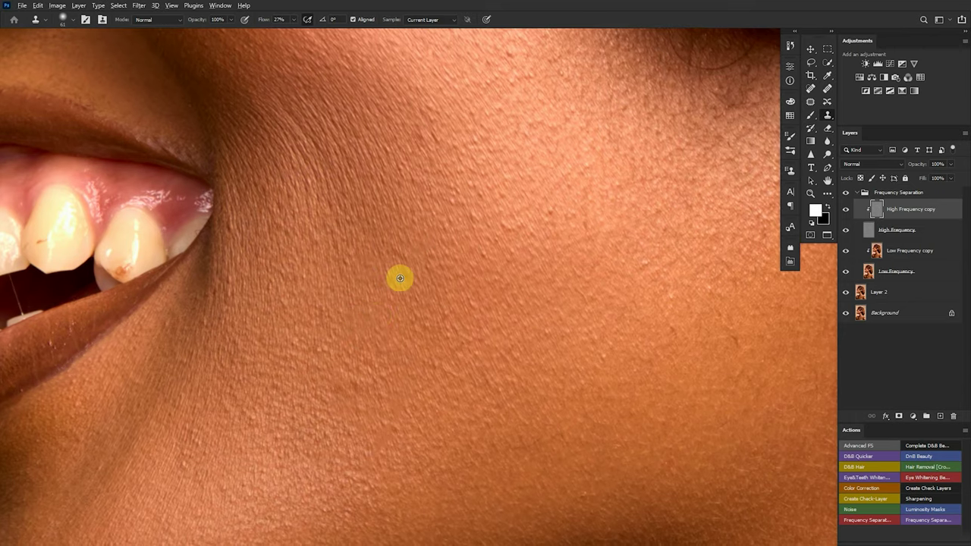
pyautogui.moveTo(485, 288); pyautogui.dragTo(526, 315)
pyautogui.click(527, 315)
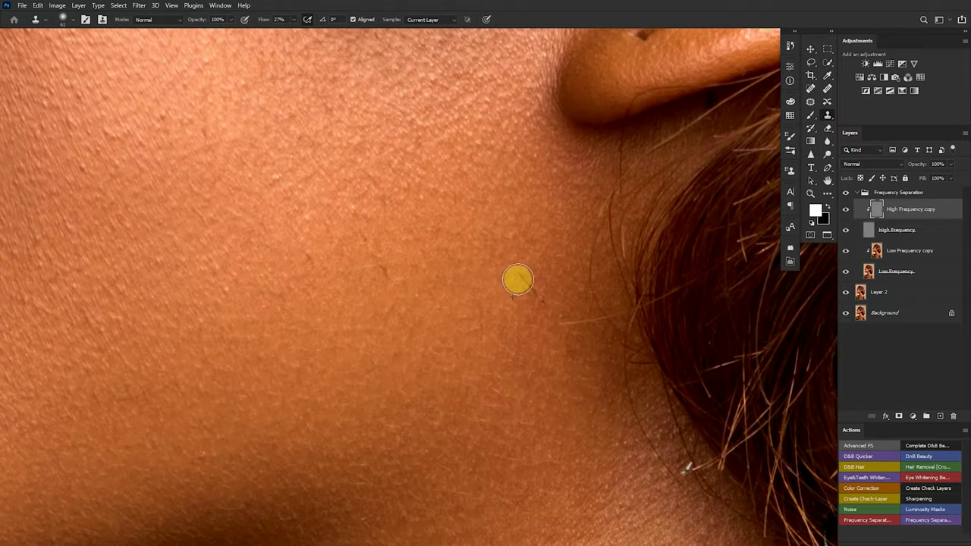
pyautogui.moveTo(538, 273); pyautogui.dragTo(538, 273)
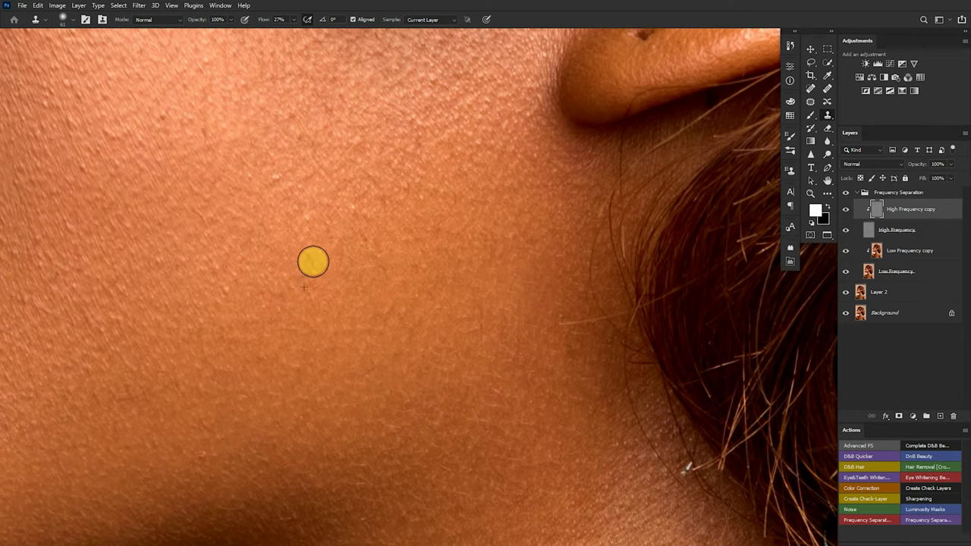
# Step: On the Low Frequency copy layer, lasso the shadowed skin from below the lower lip down to the chin's edge
pyautogui.hotkey('ctrl', '0')
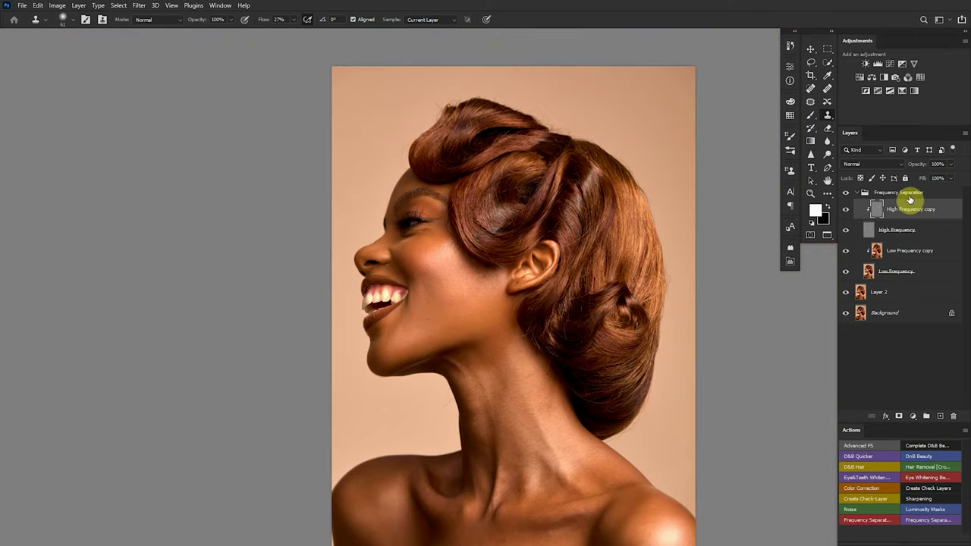
pyautogui.click(878, 254)
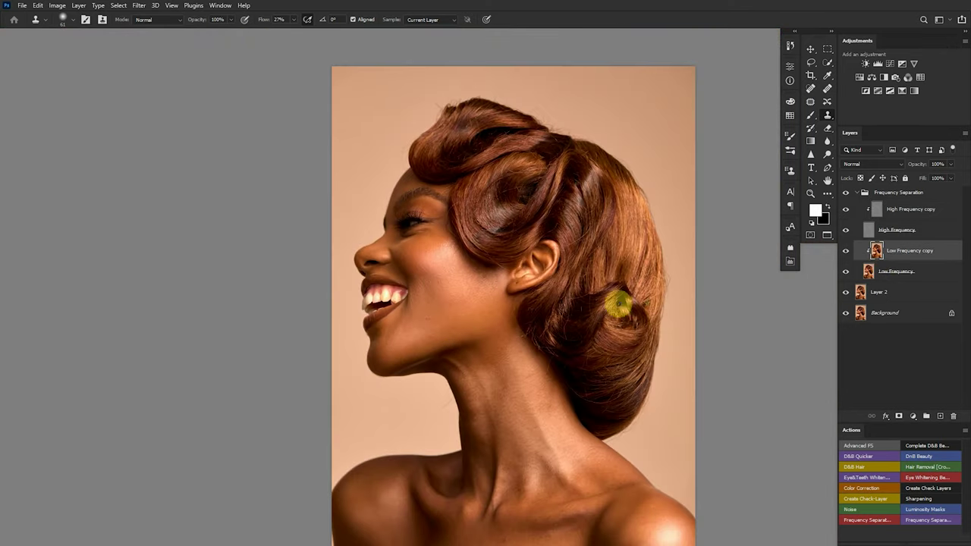
pyautogui.click(811, 61)
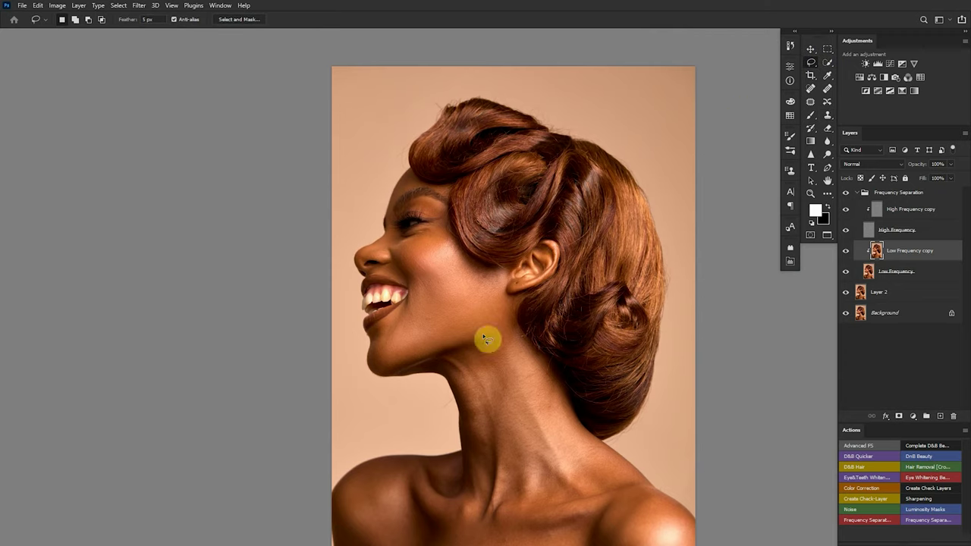
pyautogui.keyDown('ctrl'); pyautogui.click(419, 326); pyautogui.keyUp('ctrl')
pyautogui.moveTo(420, 326); pyautogui.dragTo(481, 215)
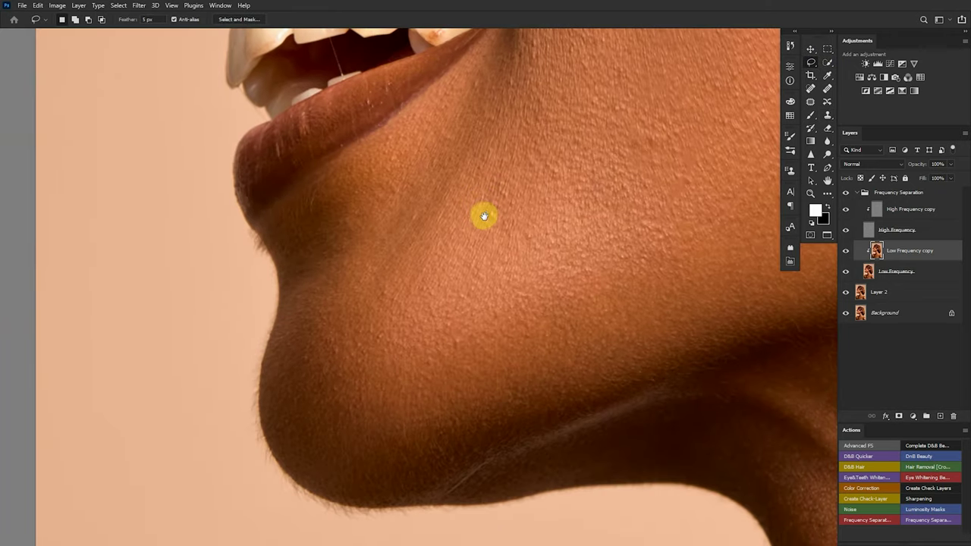
pyautogui.moveTo(392, 136)
pyautogui.mouseDown()
pyautogui.moveTo(300, 197)
pyautogui.moveTo(273, 240)
pyautogui.moveTo(287, 310)
pyautogui.moveTo(271, 409)
pyautogui.moveTo(287, 460)
pyautogui.moveTo(319, 490)
pyautogui.moveTo(384, 497)
pyautogui.moveTo(412, 477)
pyautogui.moveTo(393, 147)
pyautogui.mouseUp()
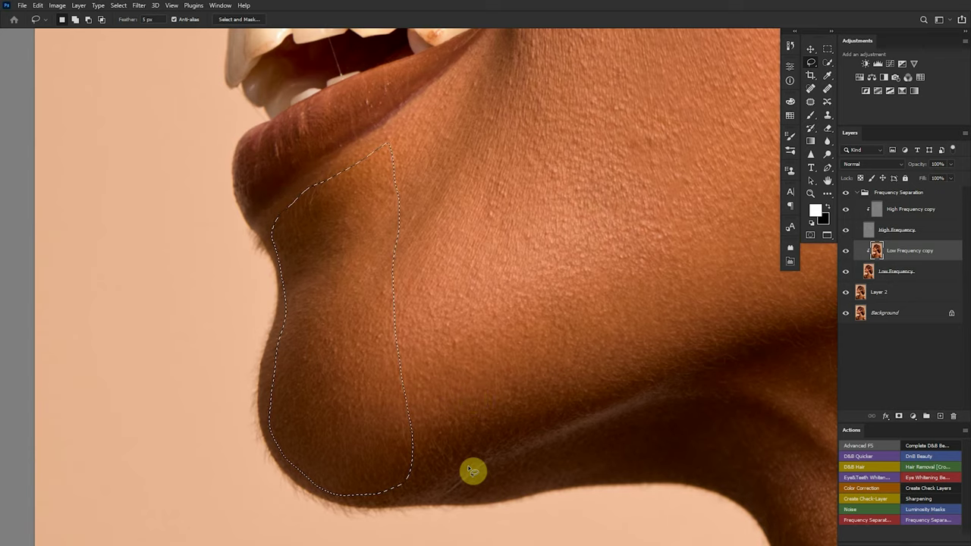
# Step: Start a Gaussian Blur on the chin selection and raise its radius to 118.7 pixels
pyautogui.click(139, 6)
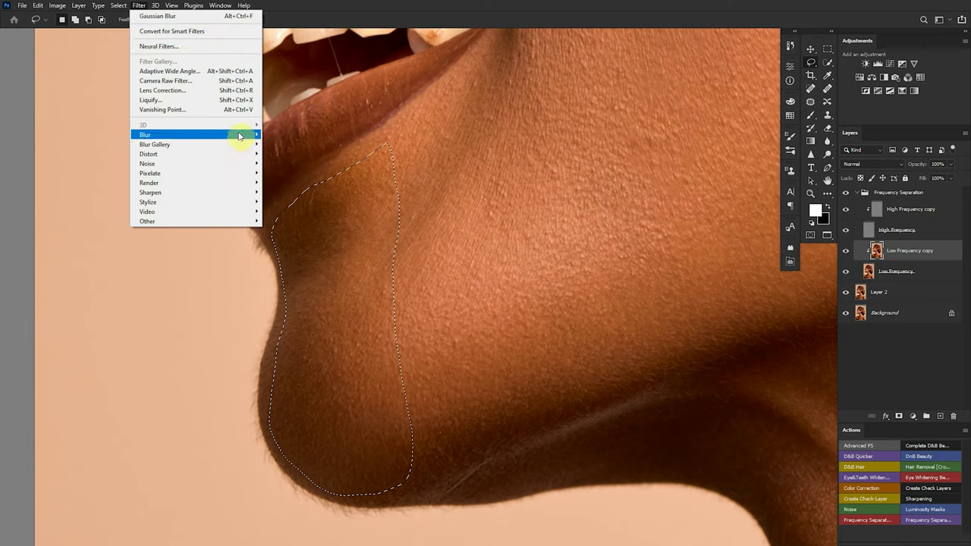
pyautogui.moveTo(243, 134)
pyautogui.click(289, 173)
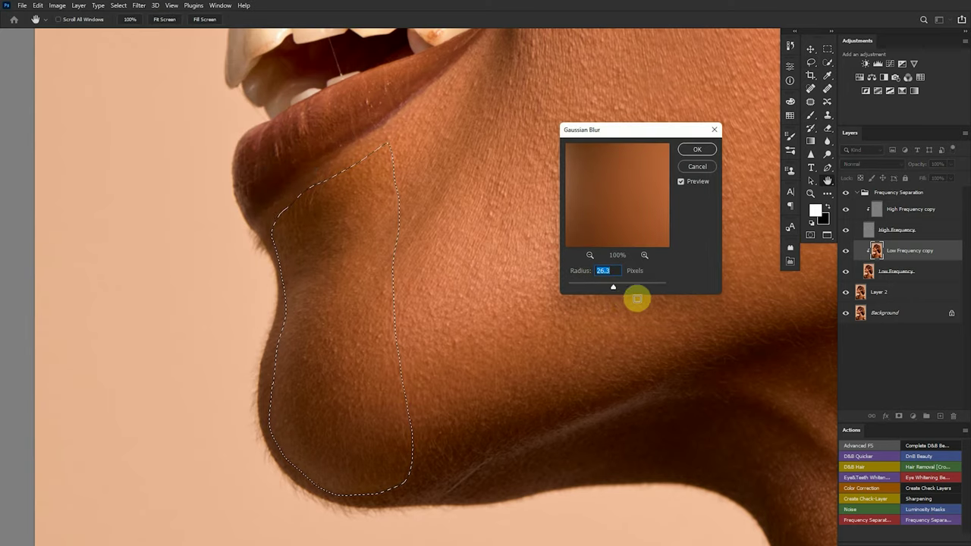
pyautogui.moveTo(632, 288); pyautogui.dragTo(643, 286)
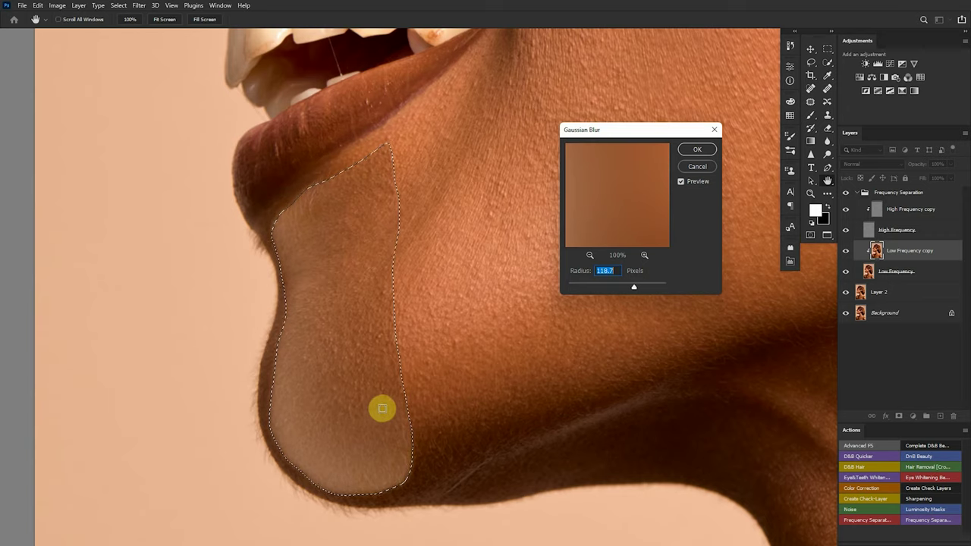
# Step: Compare low and high Gaussian Blur radii on the chin selection, apply the blur at 3.4 pixels, and clear the selection
pyautogui.click(584, 286)
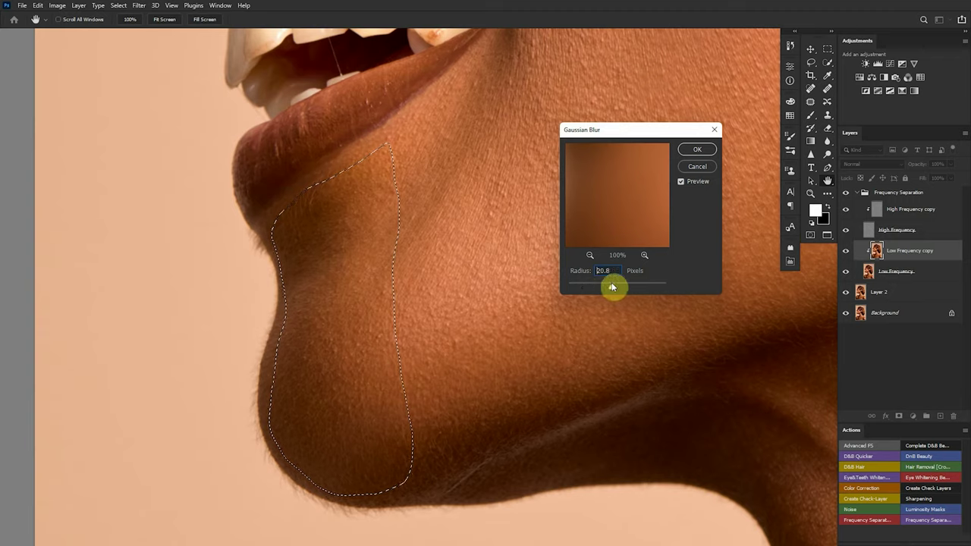
pyautogui.press('alt')
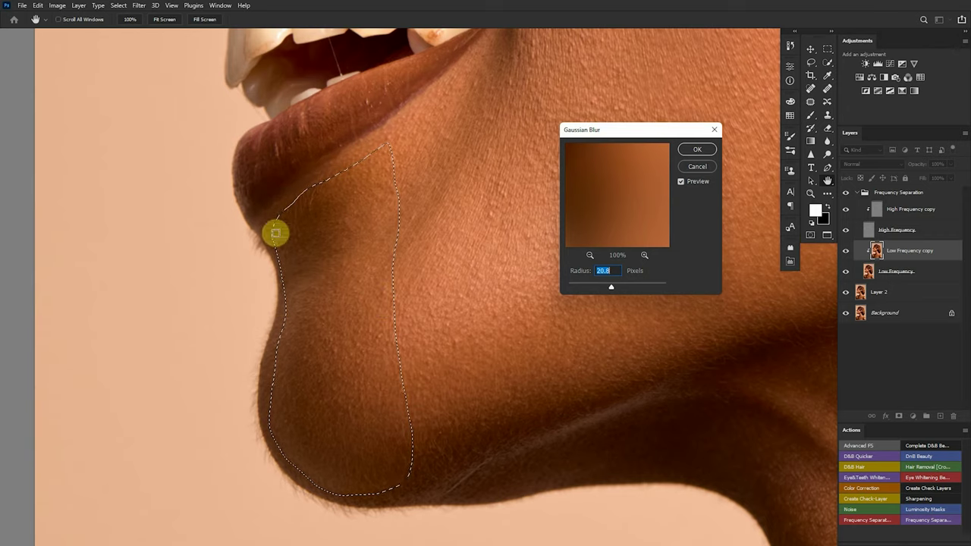
pyautogui.moveTo(570, 243); pyautogui.dragTo(601, 243)
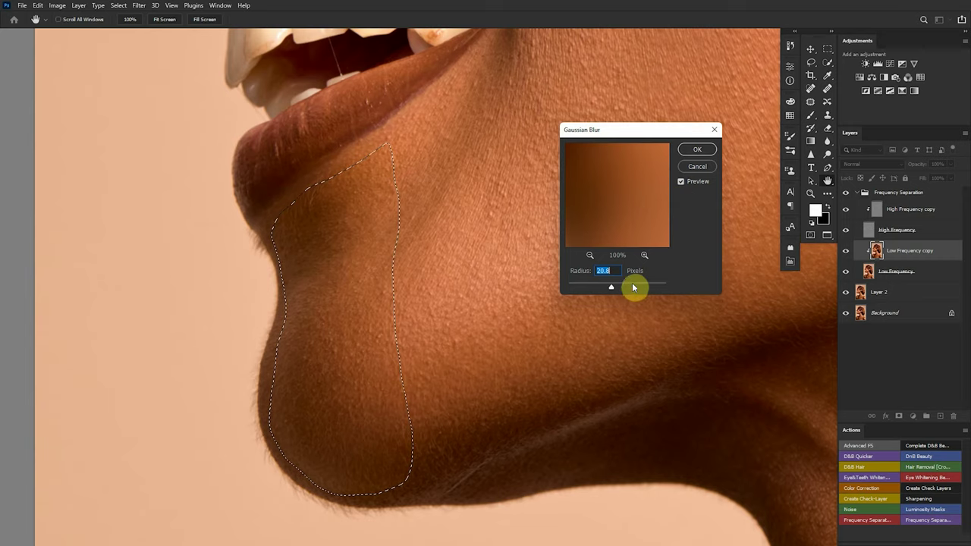
pyautogui.click(634, 287)
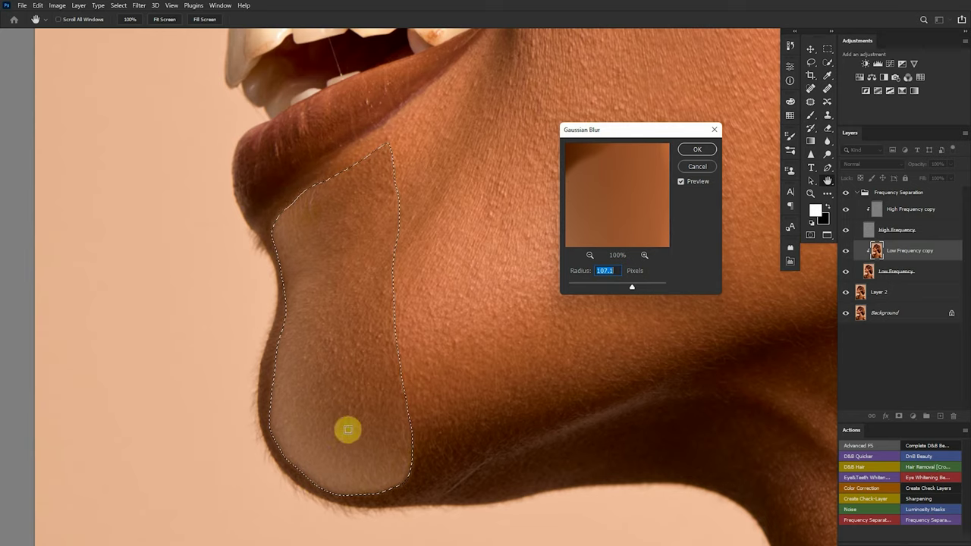
pyautogui.click(586, 286)
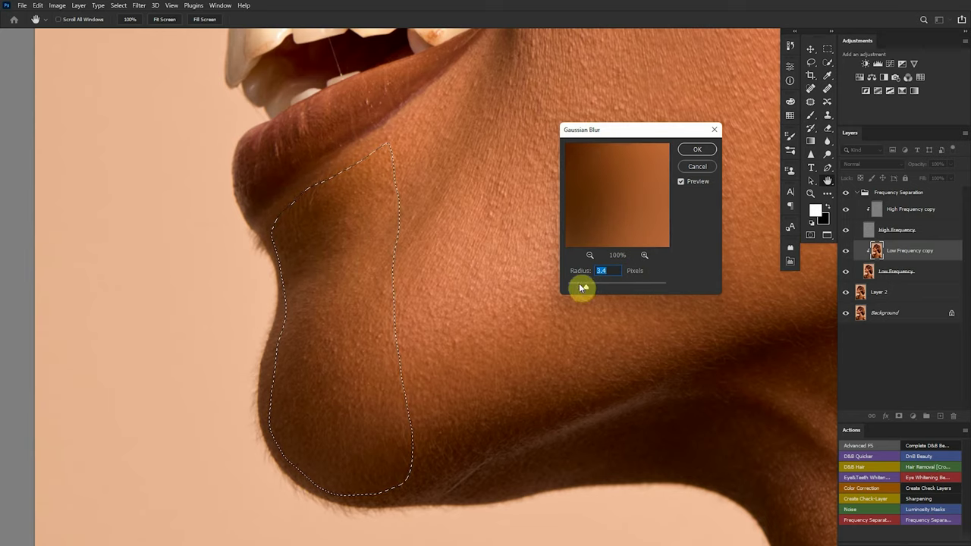
pyautogui.click(697, 149)
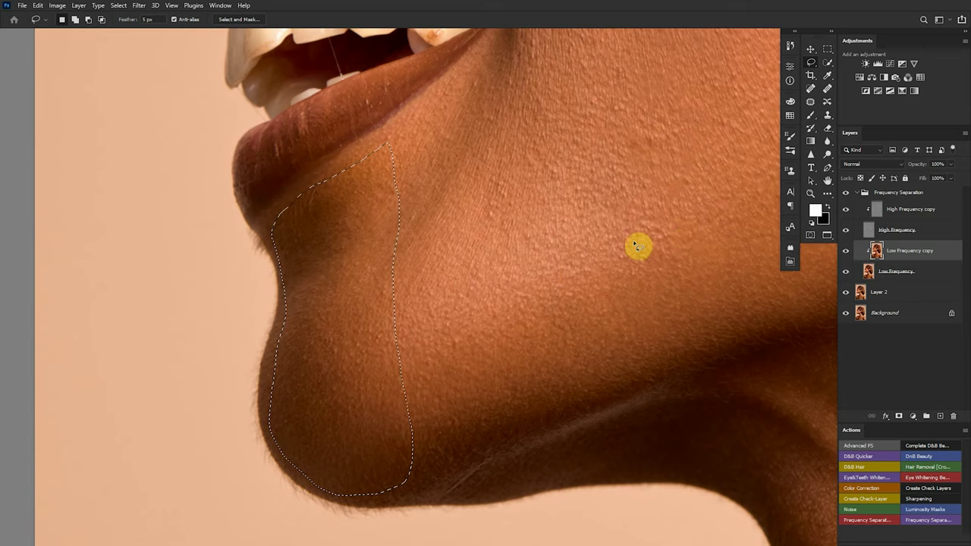
pyautogui.hotkey('ctrl', 'd')
pyautogui.click(810, 114)
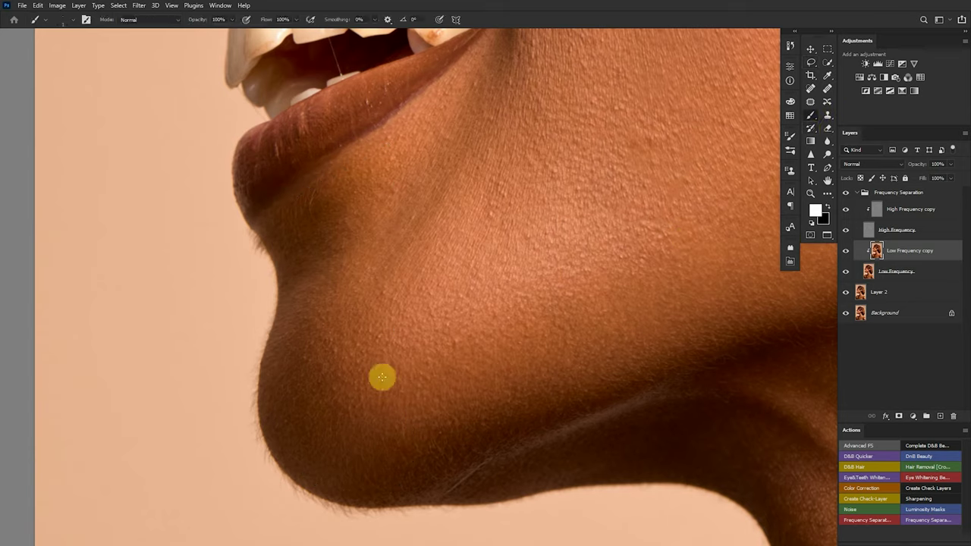
pyautogui.press(']')
pyautogui.press(']')
pyautogui.press(']')
pyautogui.press(']')
pyautogui.press(']')
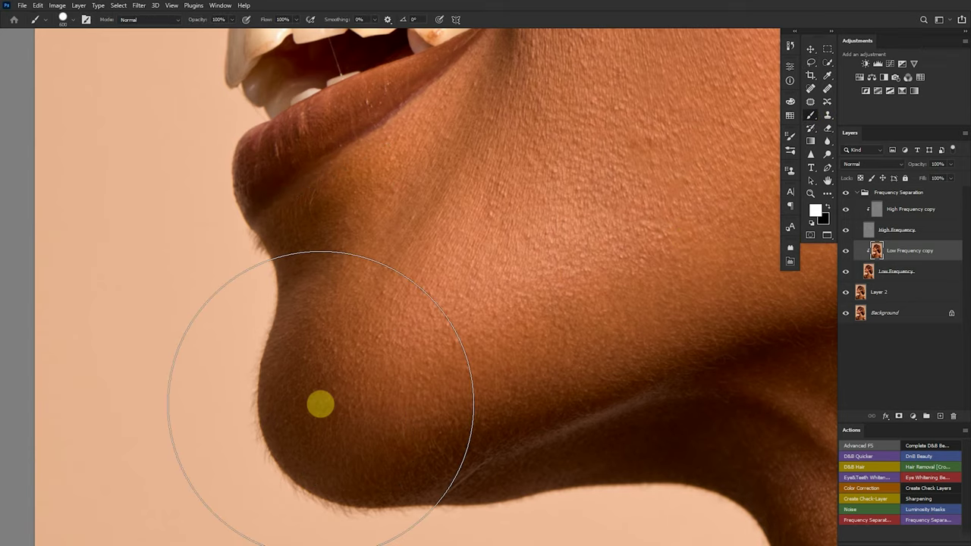
pyautogui.press('[')
pyautogui.press('[')
pyautogui.press('[')
pyautogui.press('[')
pyautogui.click(305, 385)
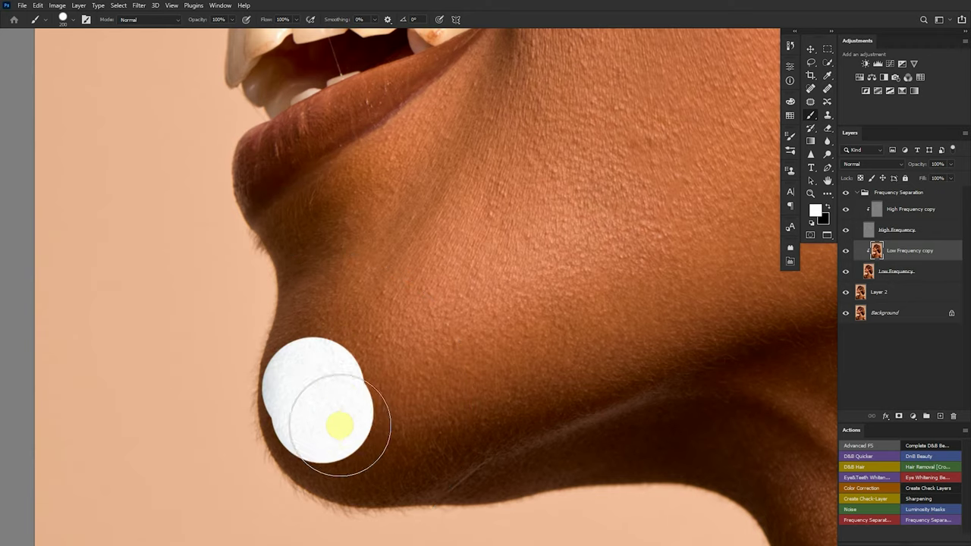
pyautogui.click(347, 427)
pyautogui.hotkey('ctrl', 'z')
pyautogui.hotkey('ctrl', 'z')
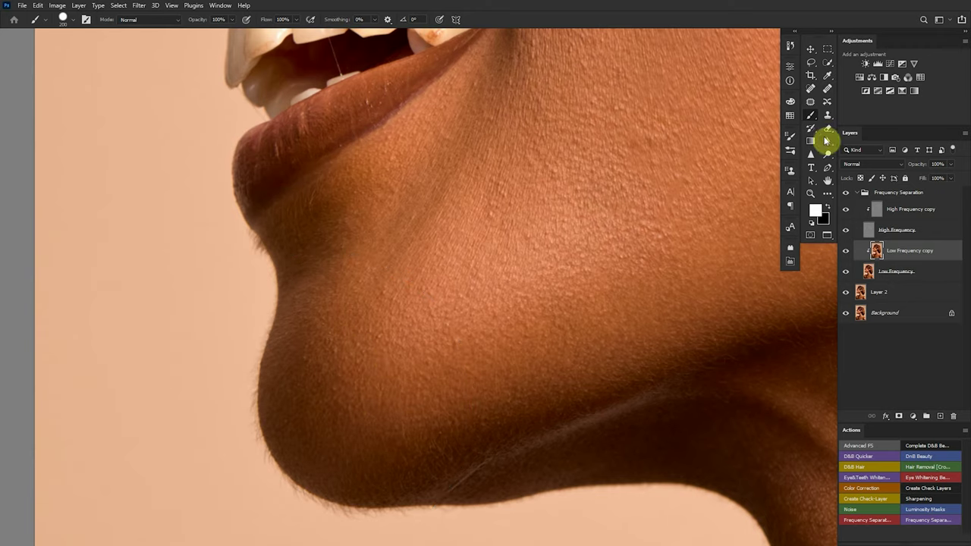
# Step: Choose the Mixer Brush with a Soft Round Pressure Opacity and Flow tip at 250 px and 0% hardness
pyautogui.click(827, 194)
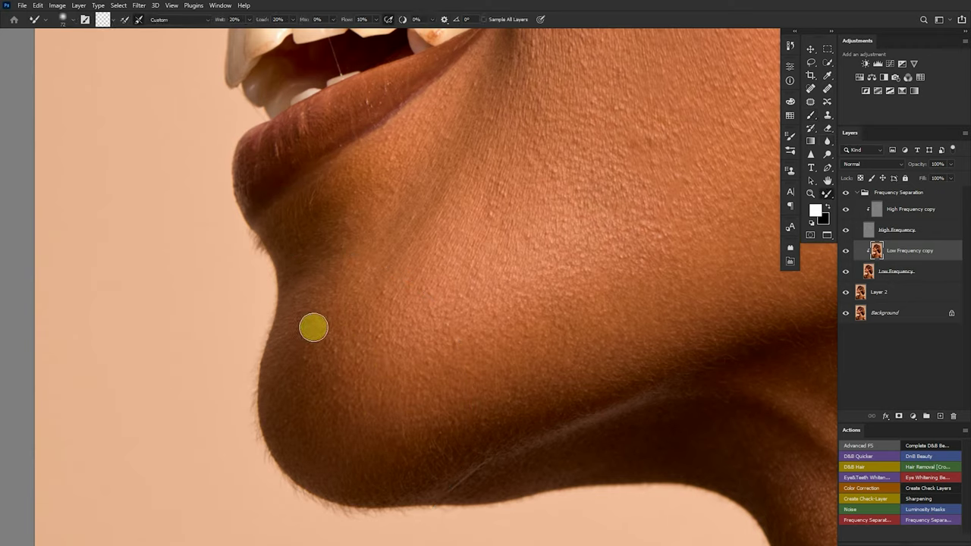
pyautogui.press(']')
pyautogui.press(']')
pyautogui.press(']')
pyautogui.press(']')
pyautogui.press(']')
pyautogui.press(']')
pyautogui.press(']')
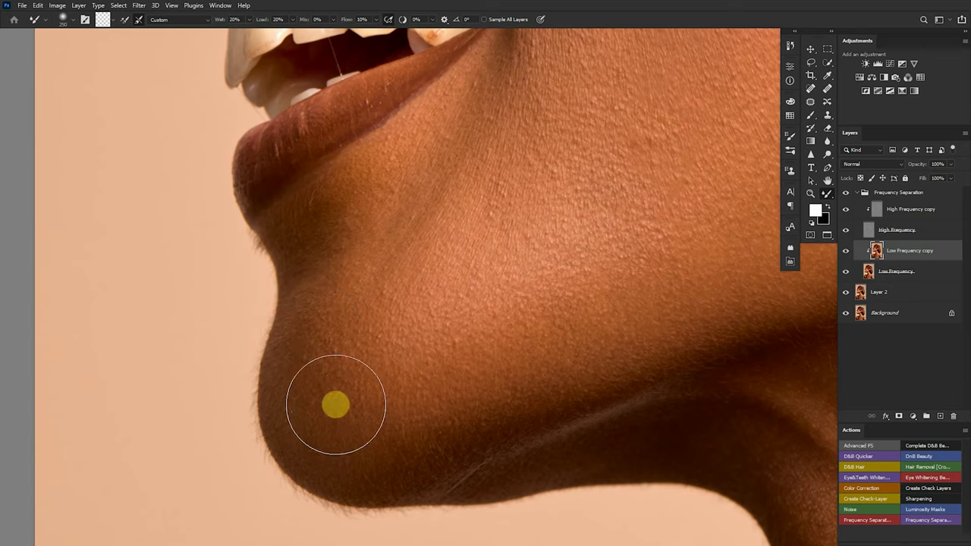
pyautogui.rightClick(338, 376)
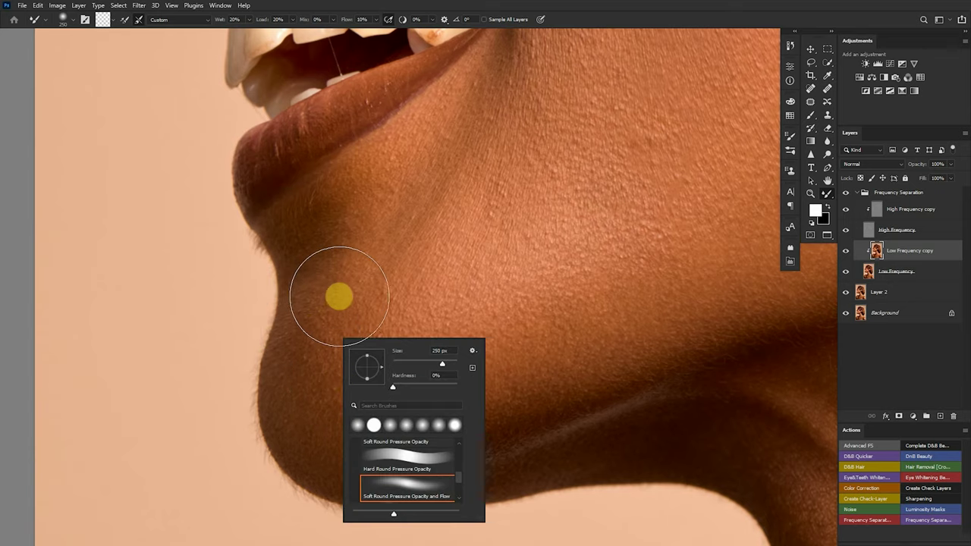
# Step: Try the Mixer Brush tip at 47% hardness and return it to 0%
pyautogui.moveTo(334, 299)
pyautogui.mouseDown()
pyautogui.moveTo(347, 310)
pyautogui.moveTo(328, 282)
pyautogui.mouseUp()
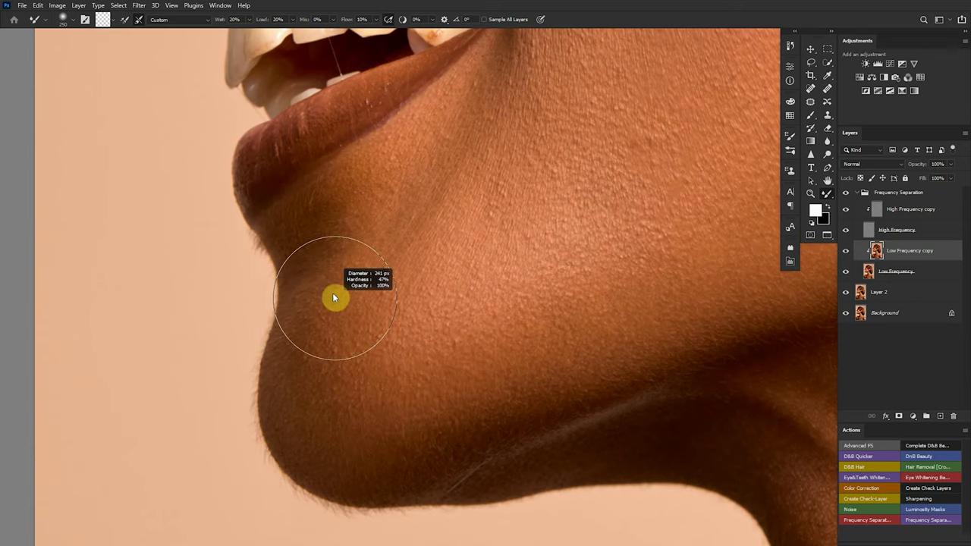
pyautogui.moveTo(339, 219); pyautogui.dragTo(350, 169)
pyautogui.moveTo(354, 379)
pyautogui.mouseDown()
pyautogui.moveTo(328, 395)
pyautogui.moveTo(335, 409)
pyautogui.moveTo(323, 394)
pyautogui.moveTo(353, 412)
pyautogui.moveTo(333, 385)
pyautogui.moveTo(341, 351)
pyautogui.mouseUp()
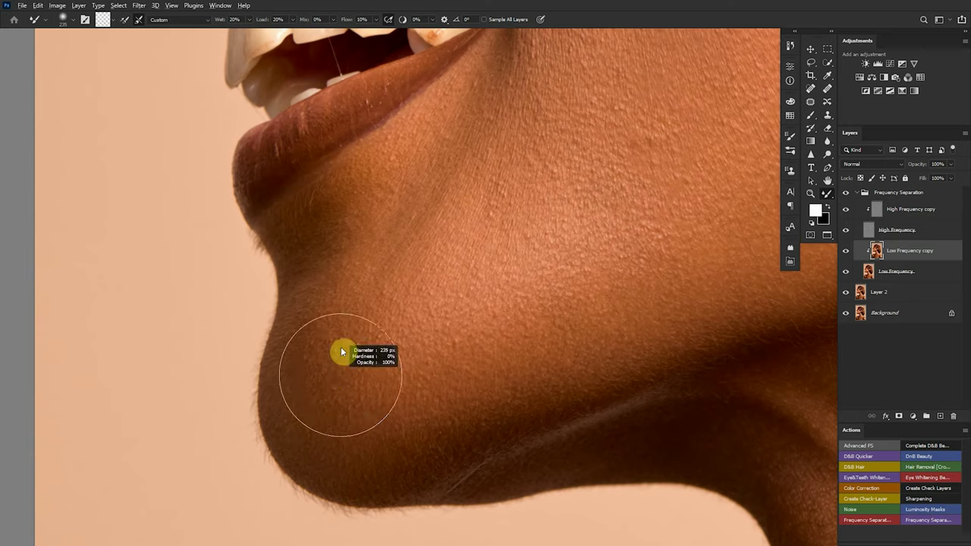
# Step: Blend the uneven shadow tones on the front of the chin with Mixer Brush strokes on the Low Frequency copy layer
pyautogui.moveTo(339, 304); pyautogui.dragTo(339, 311)
pyautogui.moveTo(263, 394); pyautogui.dragTo(335, 387)
pyautogui.moveTo(339, 372)
pyautogui.mouseDown()
pyautogui.moveTo(371, 363)
pyautogui.moveTo(457, 348)
pyautogui.moveTo(299, 395)
pyautogui.moveTo(379, 384)
pyautogui.moveTo(370, 383)
pyautogui.moveTo(384, 400)
pyautogui.moveTo(370, 402)
pyautogui.moveTo(351, 347)
pyautogui.moveTo(386, 357)
pyautogui.moveTo(395, 378)
pyautogui.moveTo(385, 366)
pyautogui.moveTo(383, 379)
pyautogui.moveTo(354, 396)
pyautogui.moveTo(296, 404)
pyautogui.moveTo(309, 366)
pyautogui.moveTo(287, 361)
pyautogui.moveTo(272, 373)
pyautogui.moveTo(273, 350)
pyautogui.moveTo(301, 462)
pyautogui.moveTo(274, 440)
pyautogui.moveTo(257, 345)
pyautogui.moveTo(360, 482)
pyautogui.moveTo(258, 465)
pyautogui.moveTo(284, 474)
pyautogui.moveTo(262, 373)
pyautogui.moveTo(328, 511)
pyautogui.moveTo(345, 509)
pyautogui.moveTo(319, 451)
pyautogui.moveTo(322, 415)
pyautogui.mouseUp()
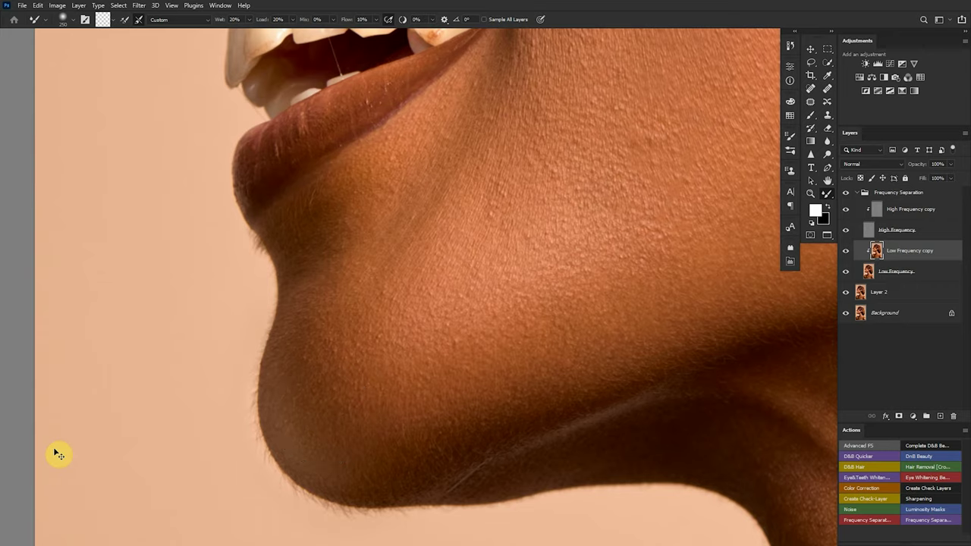
# Step: Lower the opacity of the Frequency Separation group to 54%
pyautogui.hotkey('ctrl', '0')
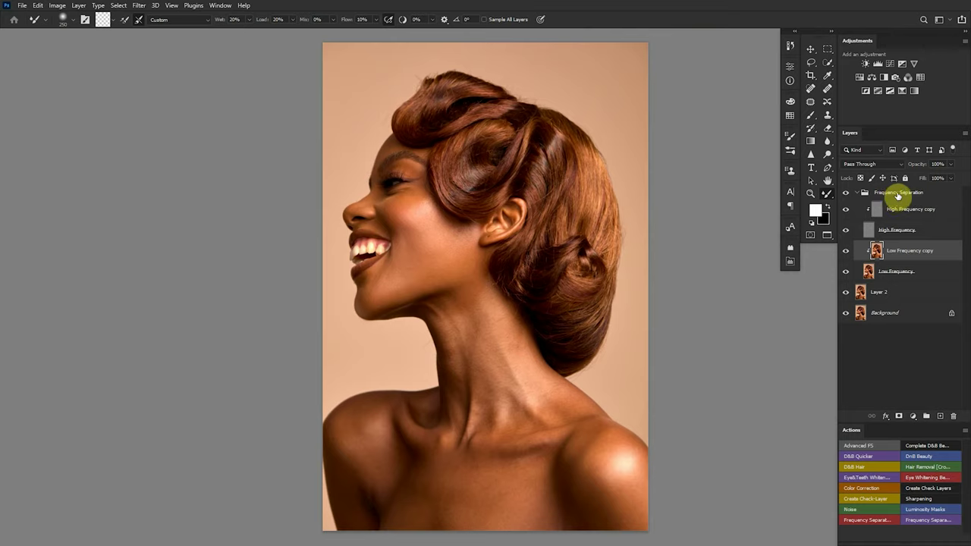
pyautogui.click(896, 196)
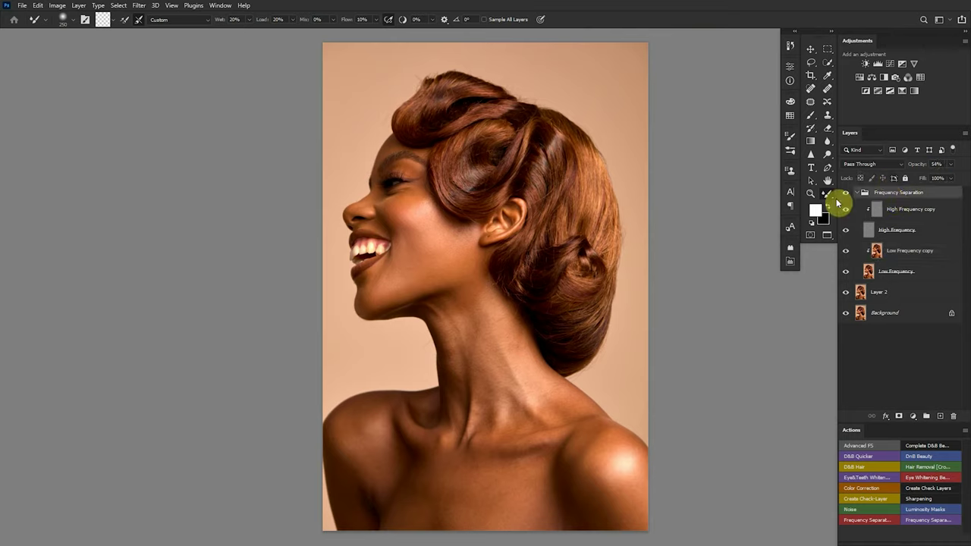